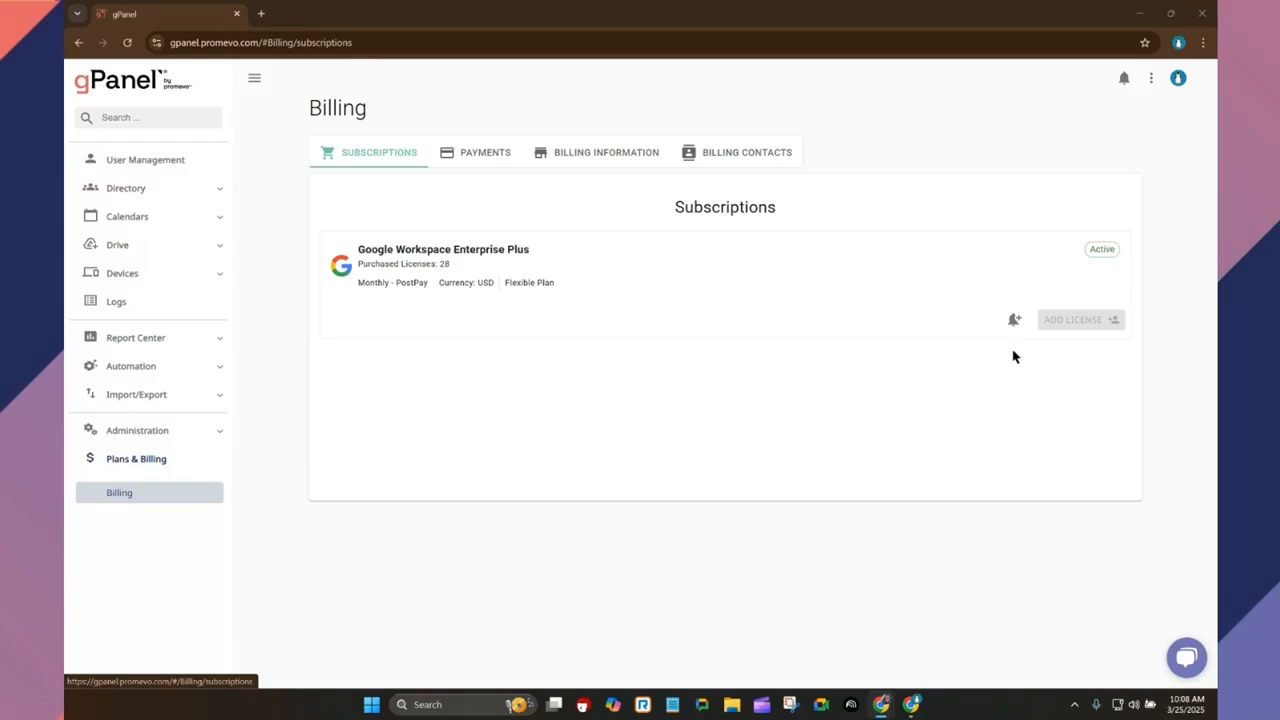
- Examine the billing payment methods and the billing account information
click(1014, 322)
click(474, 154)
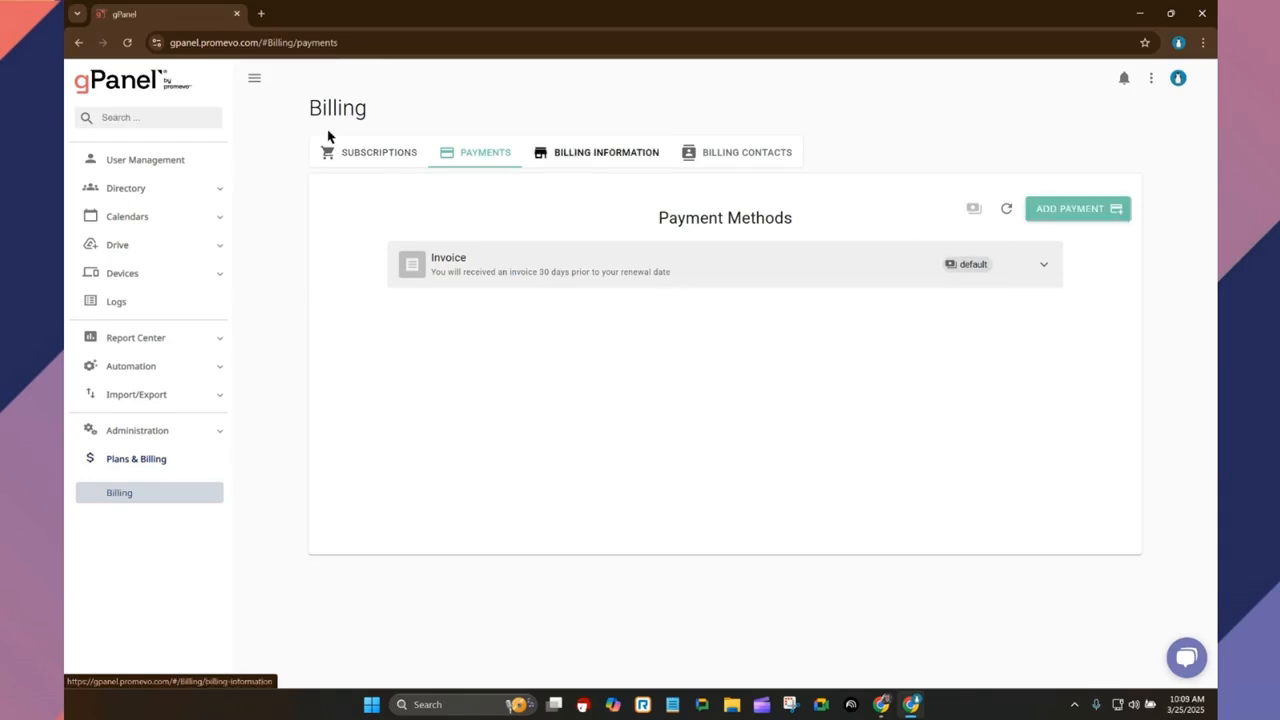
click(594, 153)
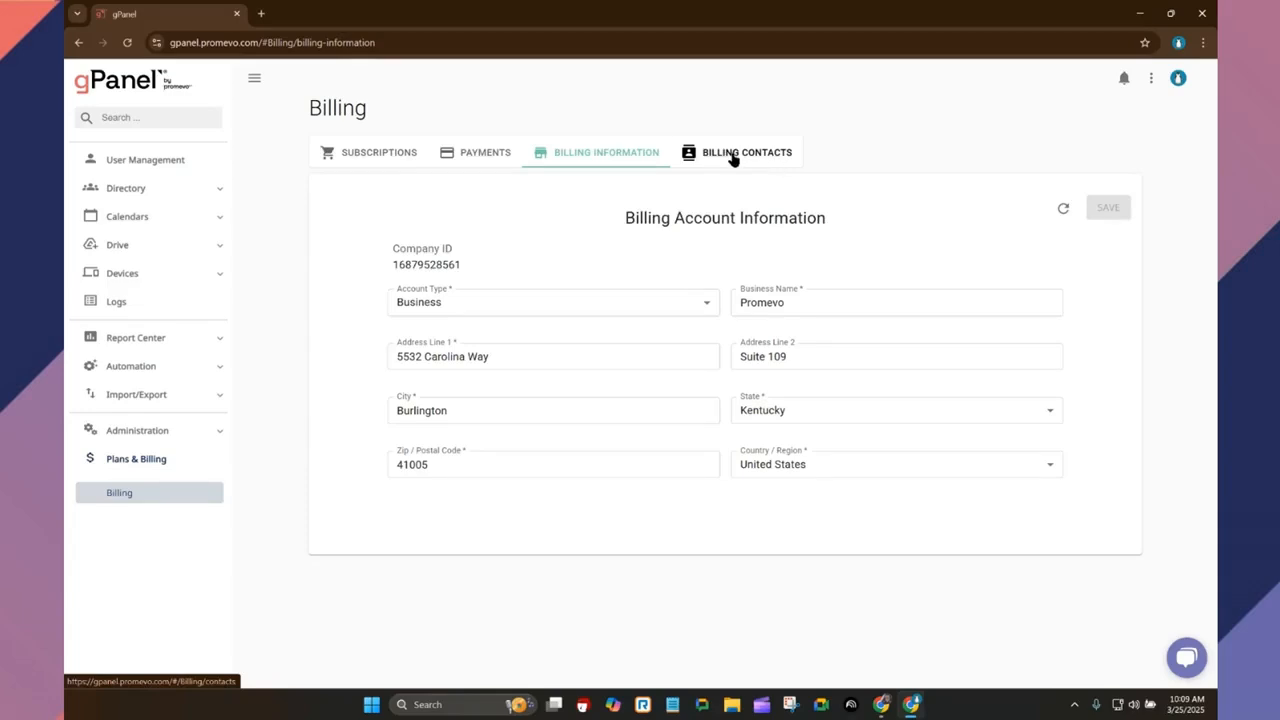
- Look through the list of billing contacts and return to the subscriptions
click(733, 158)
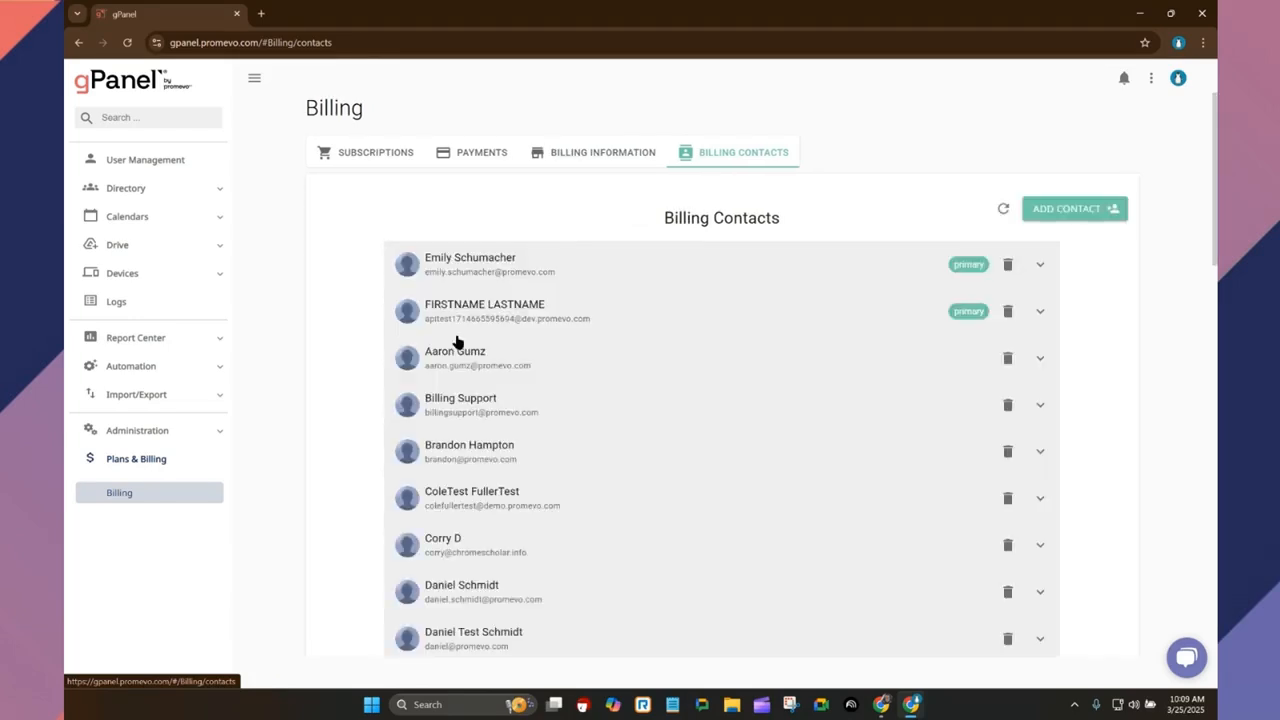
scroll(399, 431, down, 2)
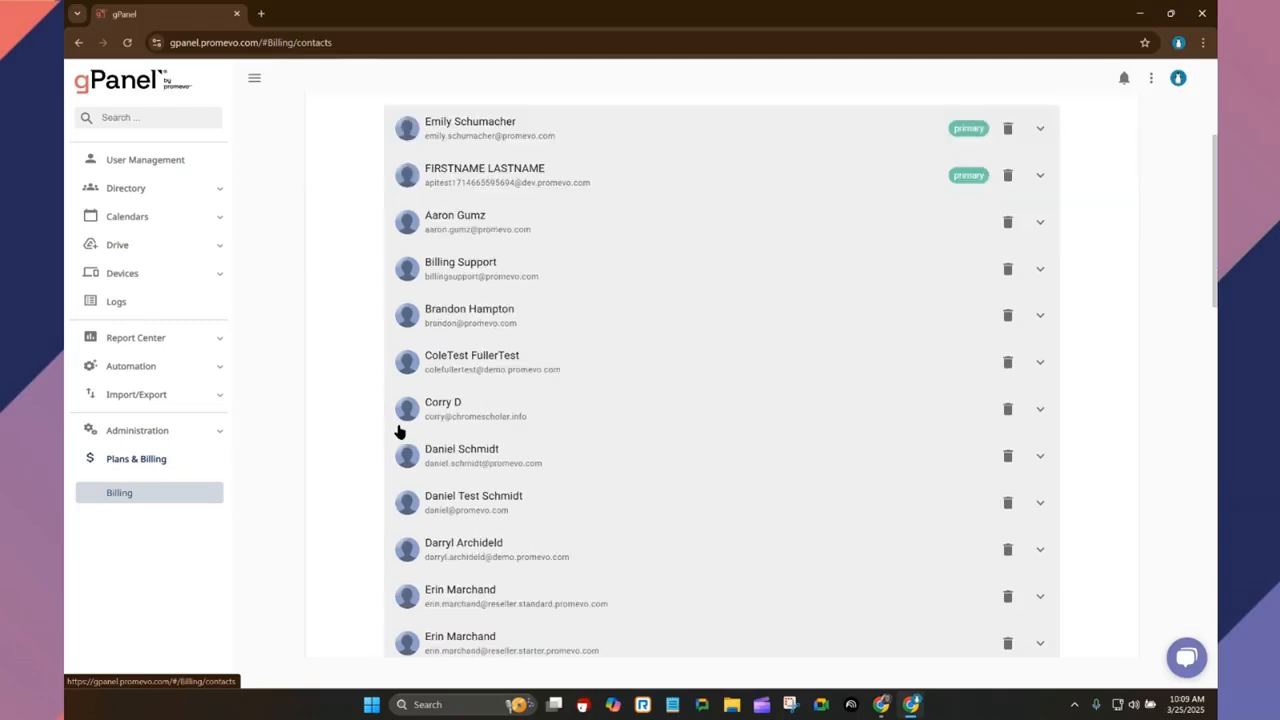
scroll(399, 431, down, 7)
scroll(423, 394, up, 8)
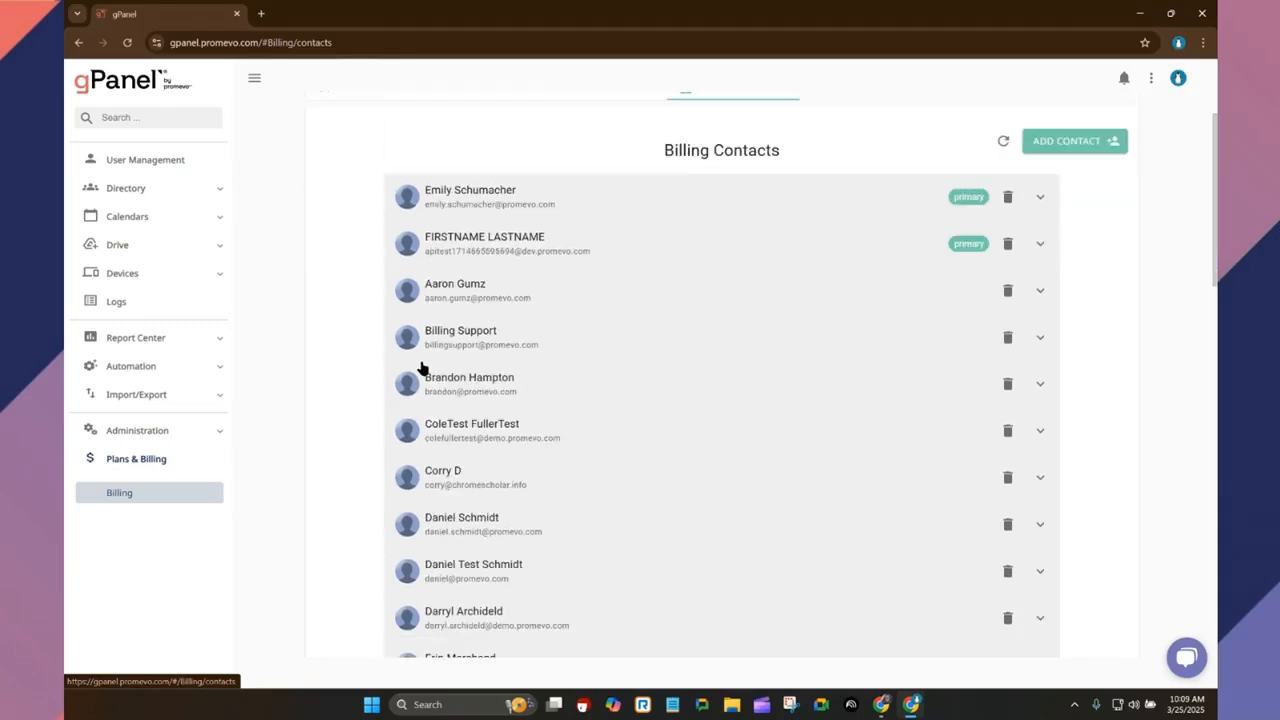
scroll(431, 185, up, 1)
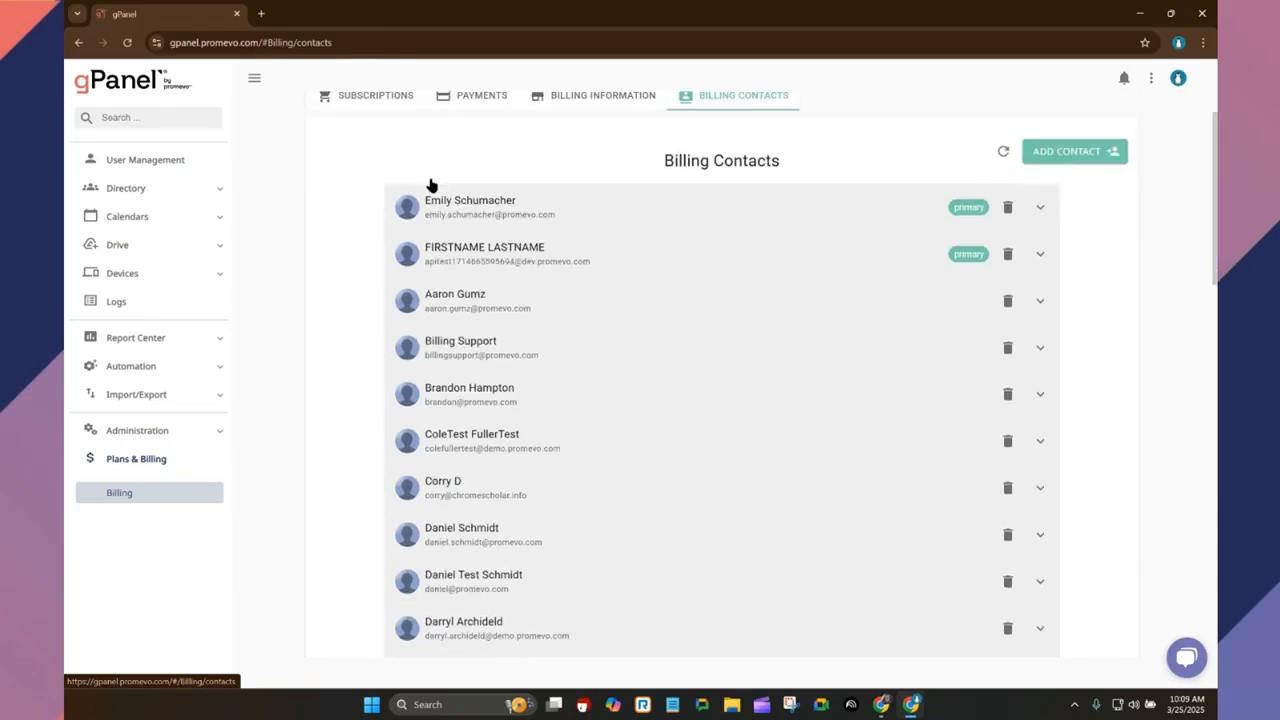
scroll(431, 185, up, 1)
click(373, 156)
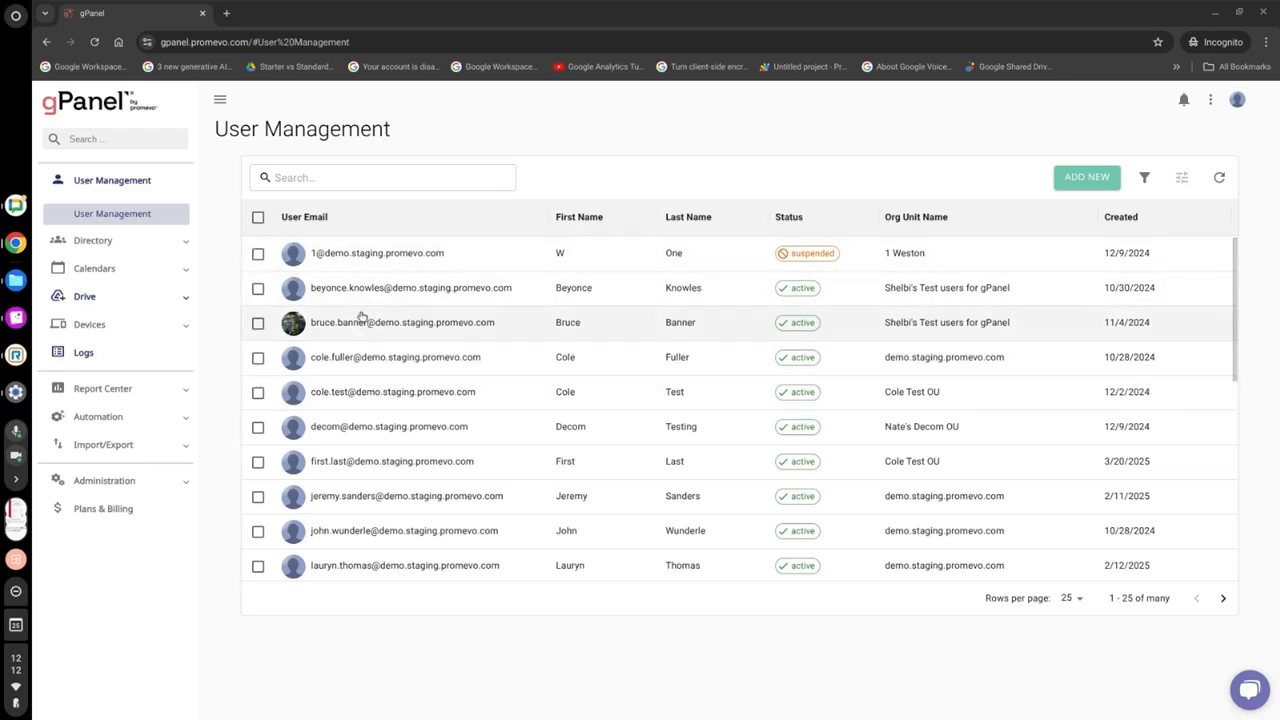
- Open the fourth listed user's profile and view that user's Drive files
click(352, 368)
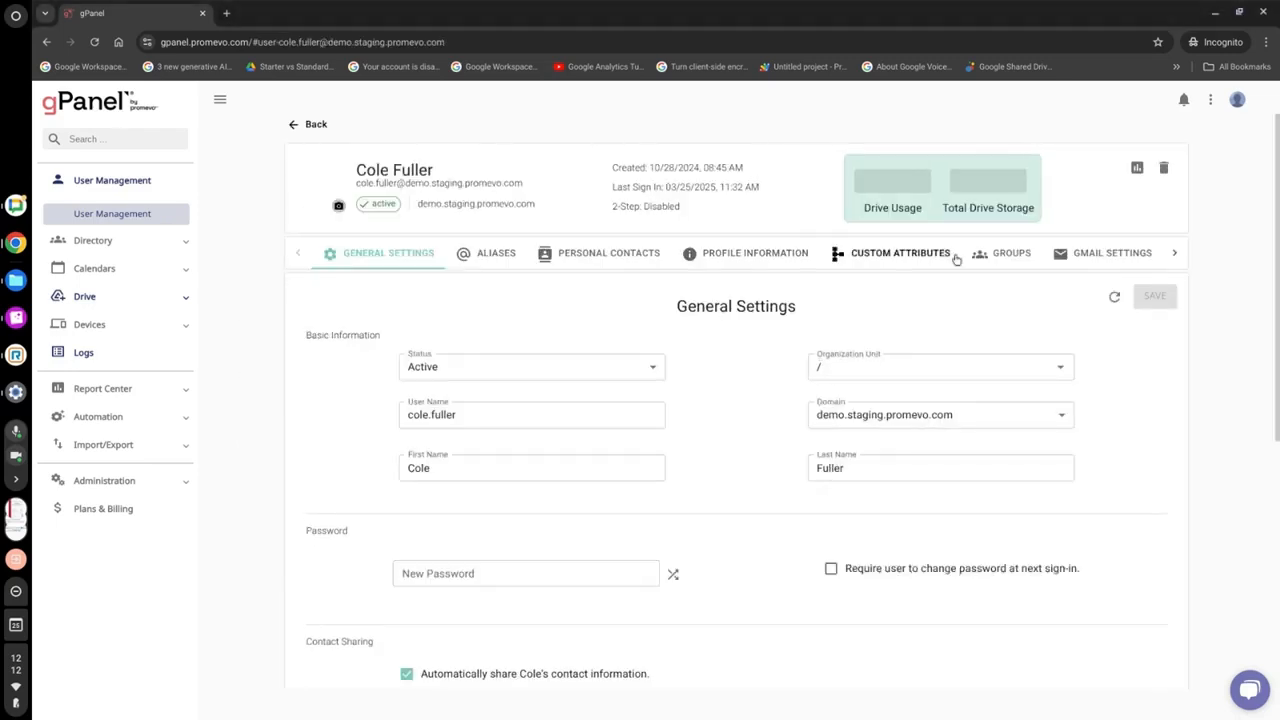
click(1172, 246)
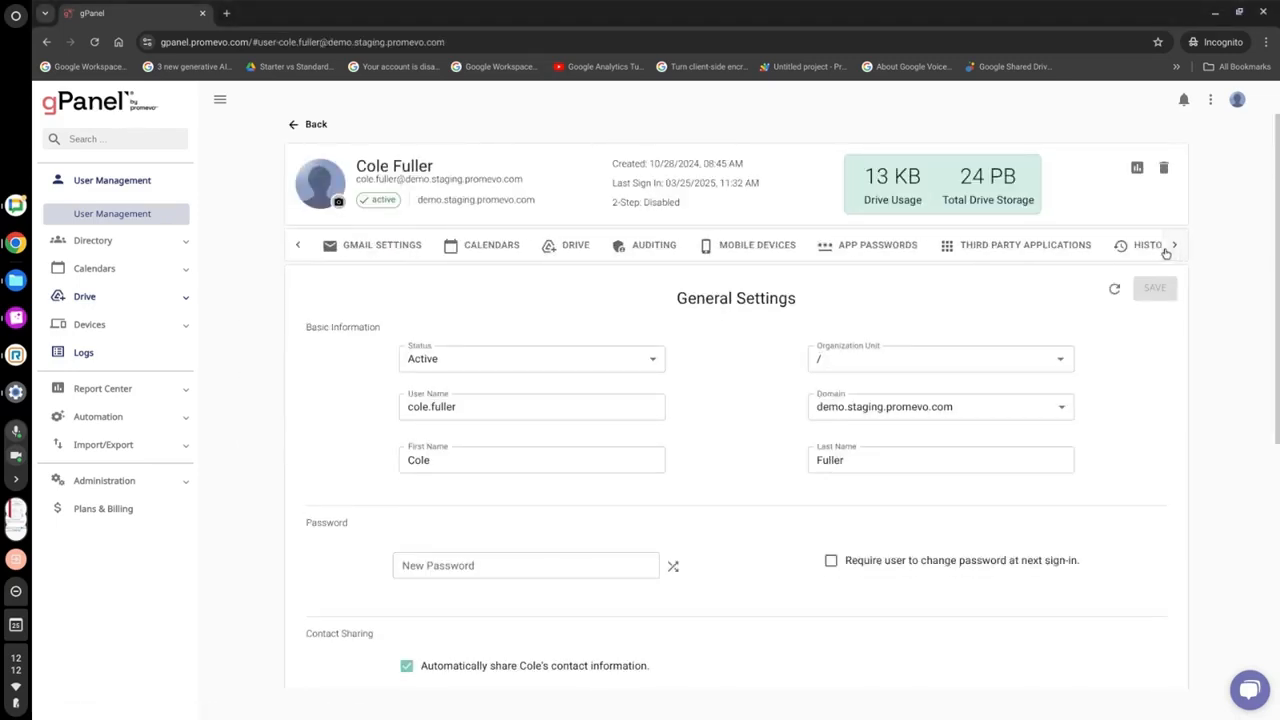
click(553, 246)
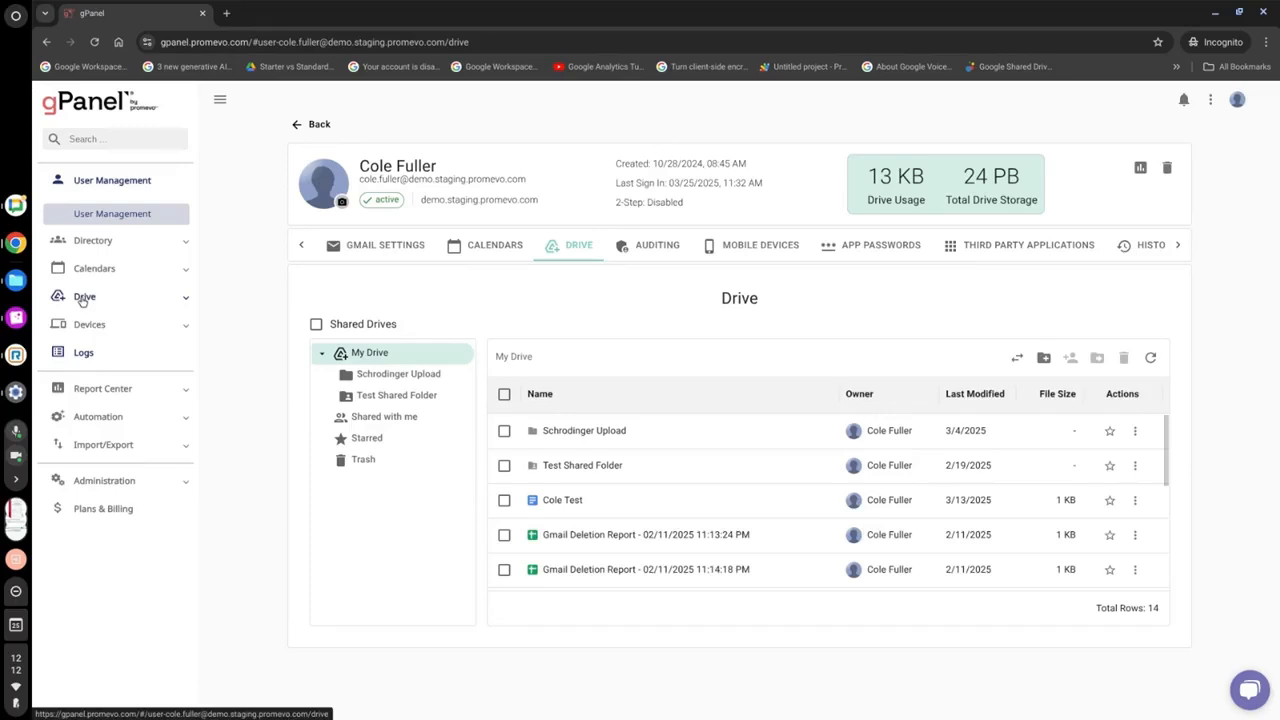
- Load Robert DeNiro's drive in Drive Explorer by searching for the user
click(84, 297)
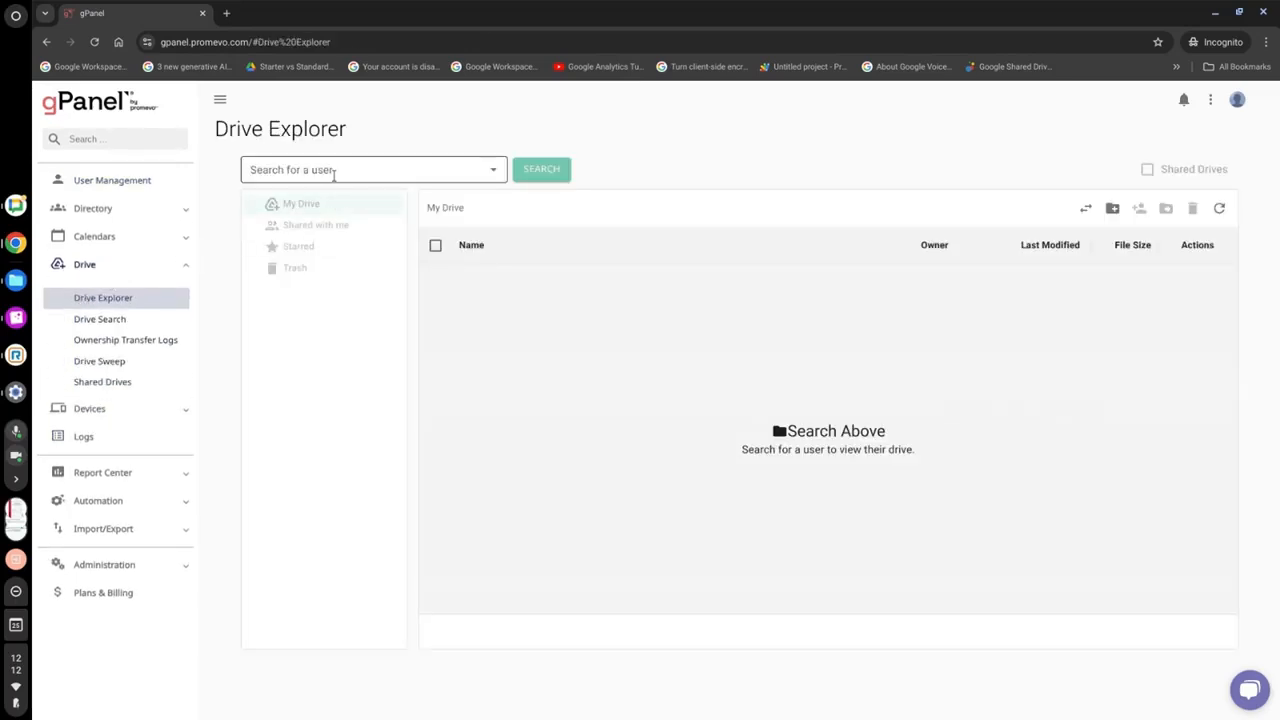
click(333, 172)
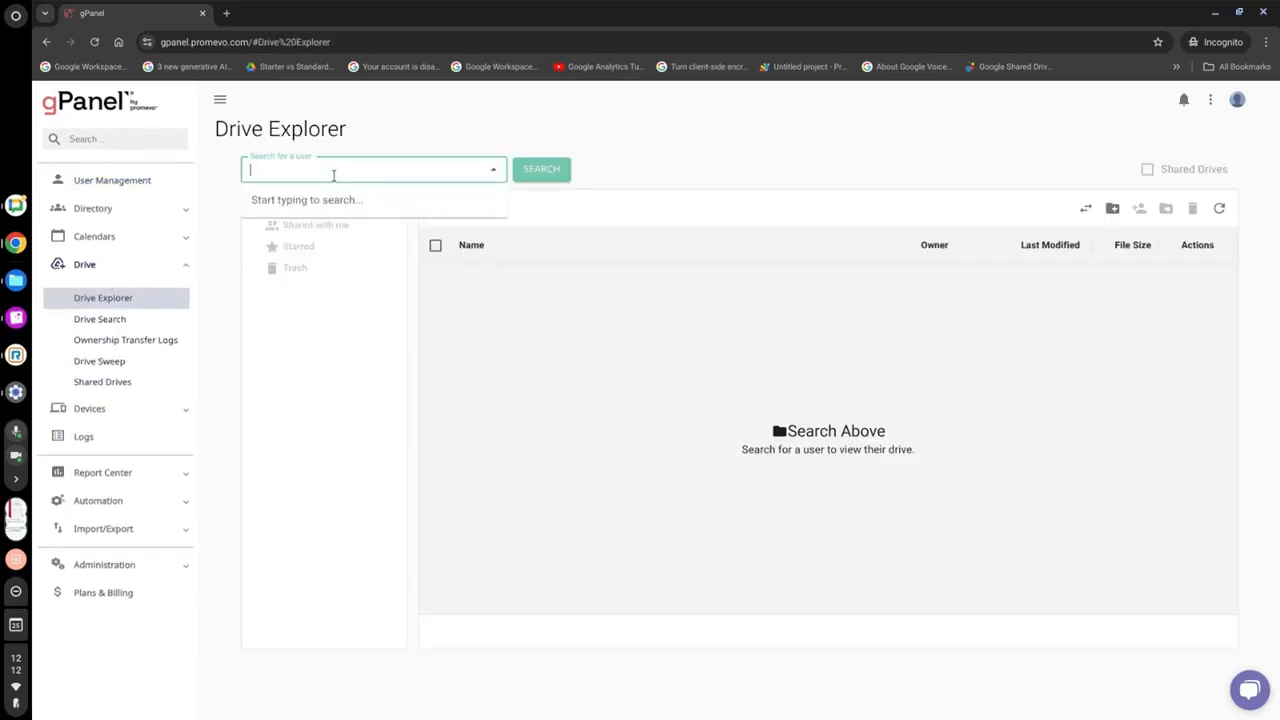
text(rober)
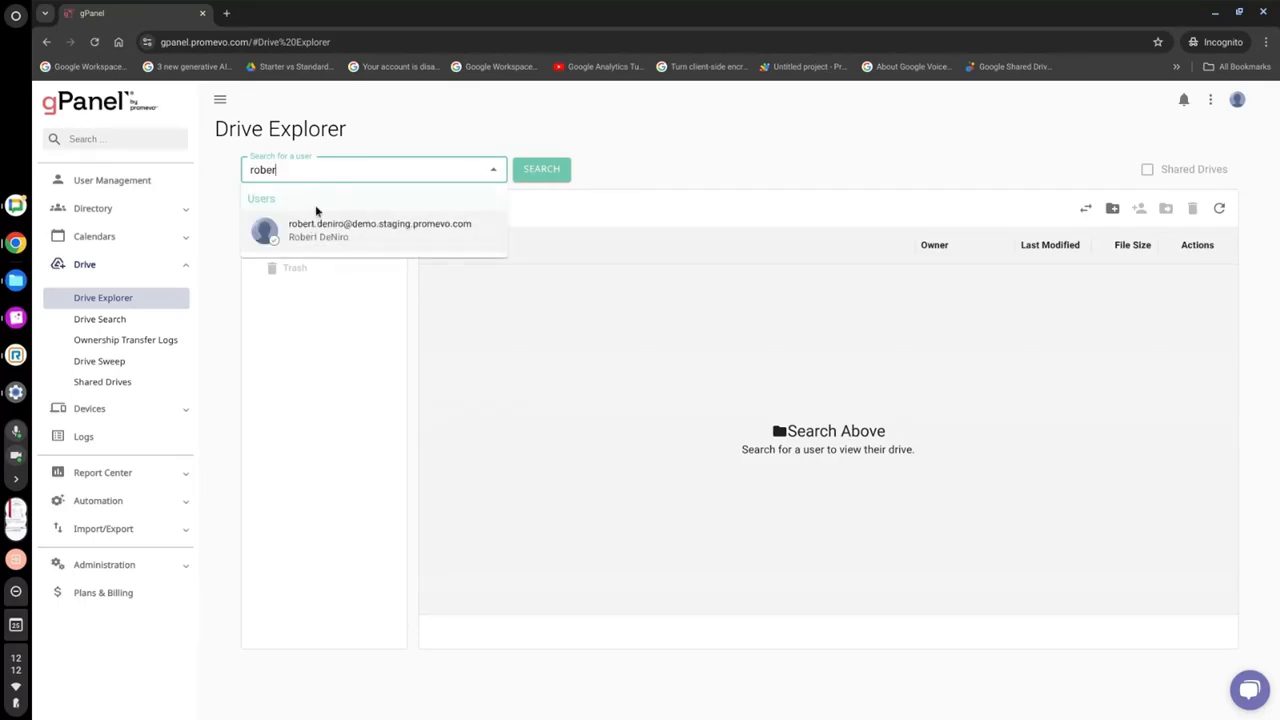
click(367, 221)
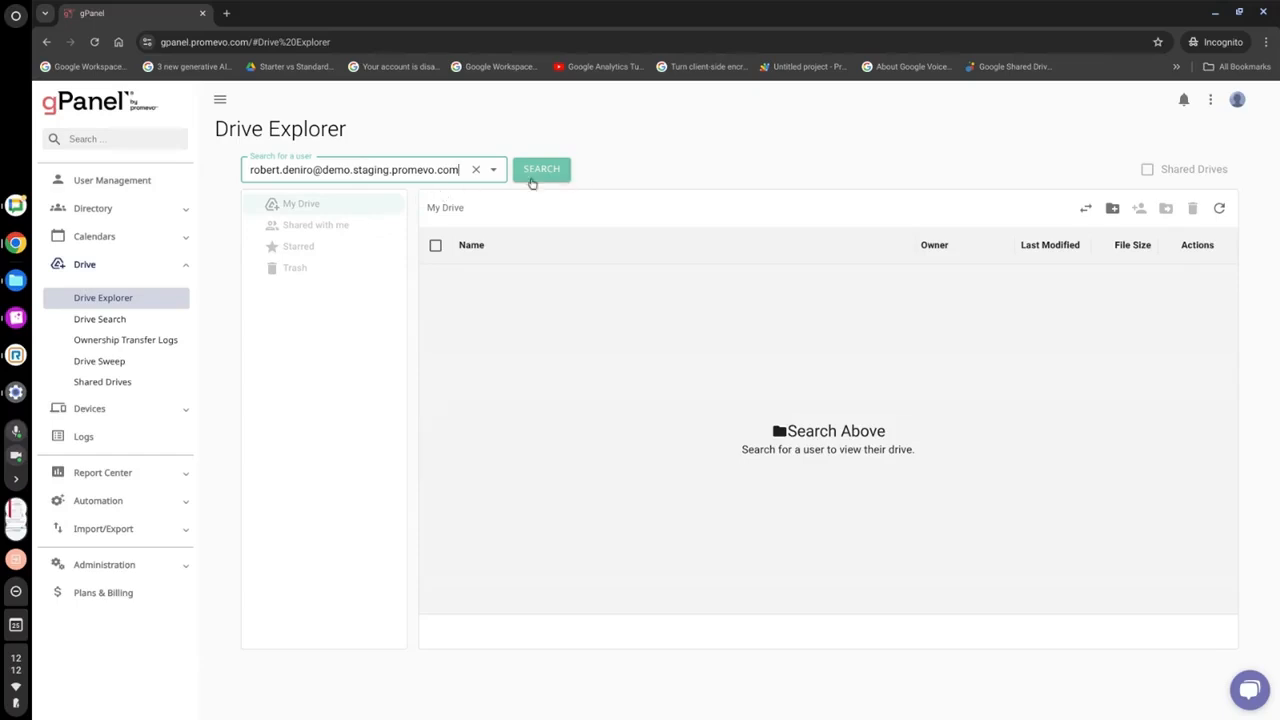
click(533, 176)
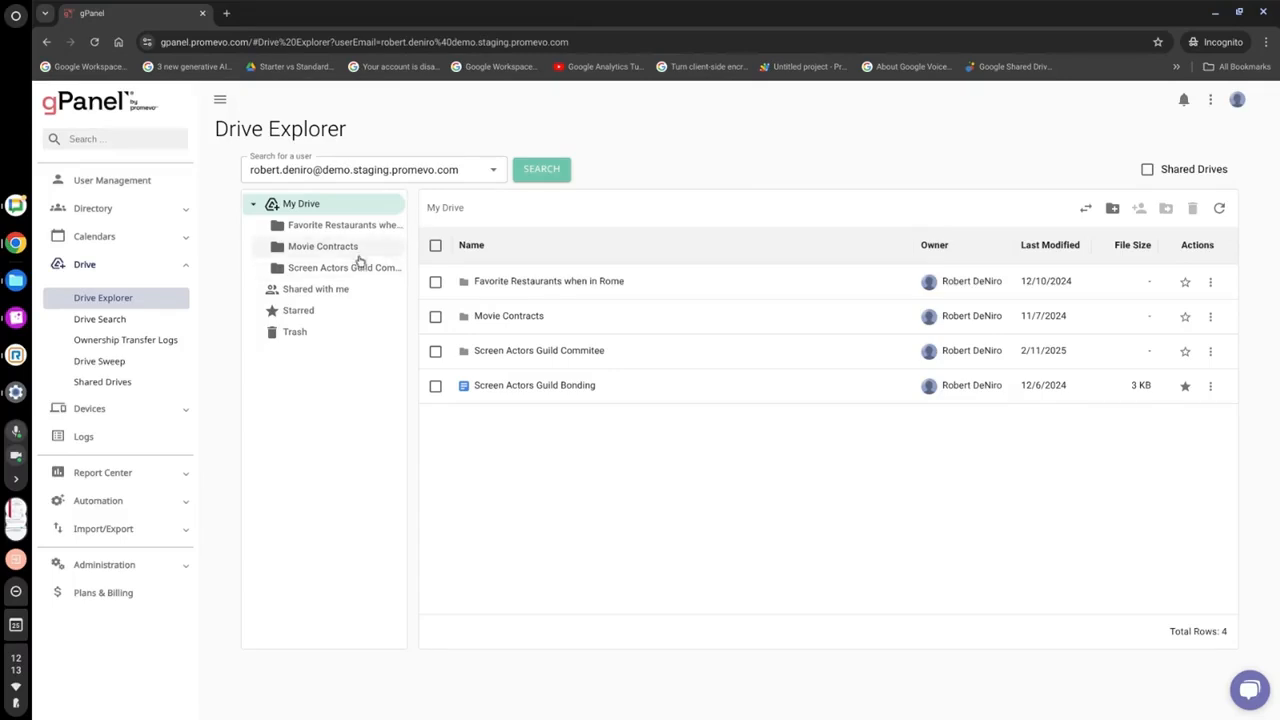
- View the user's shared drives and return to the My Drive listing
click(1150, 169)
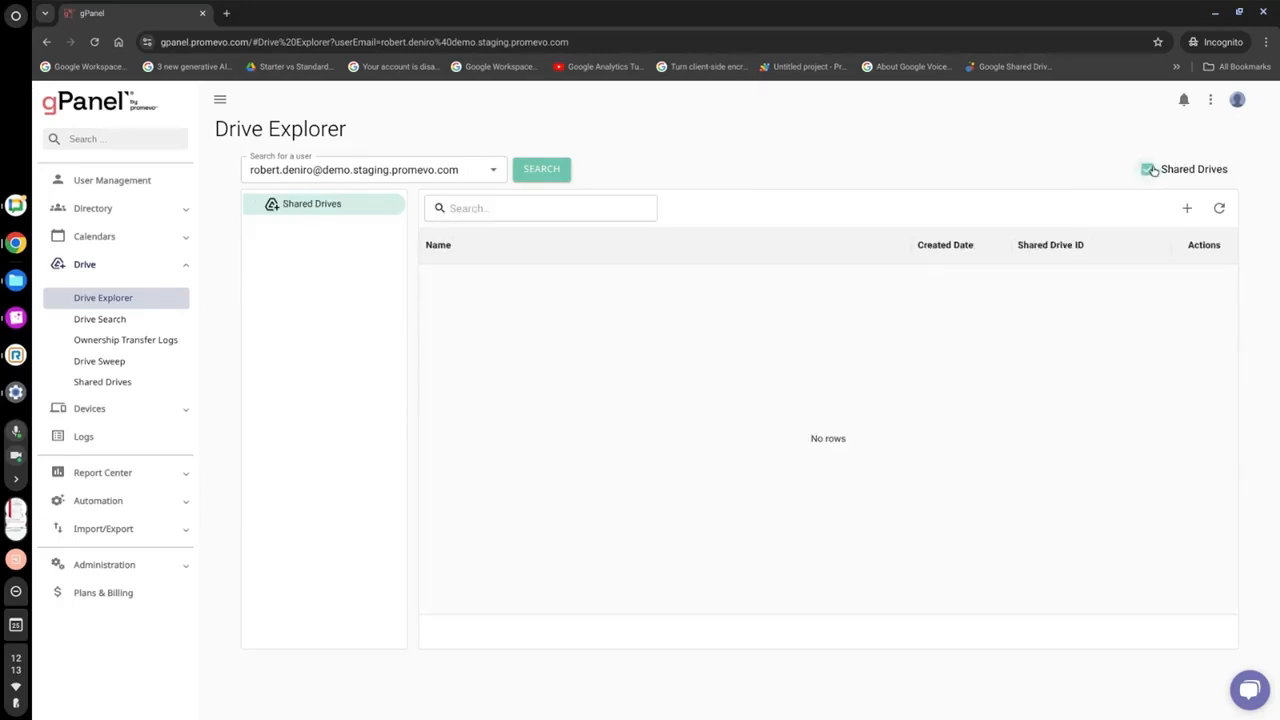
click(1149, 169)
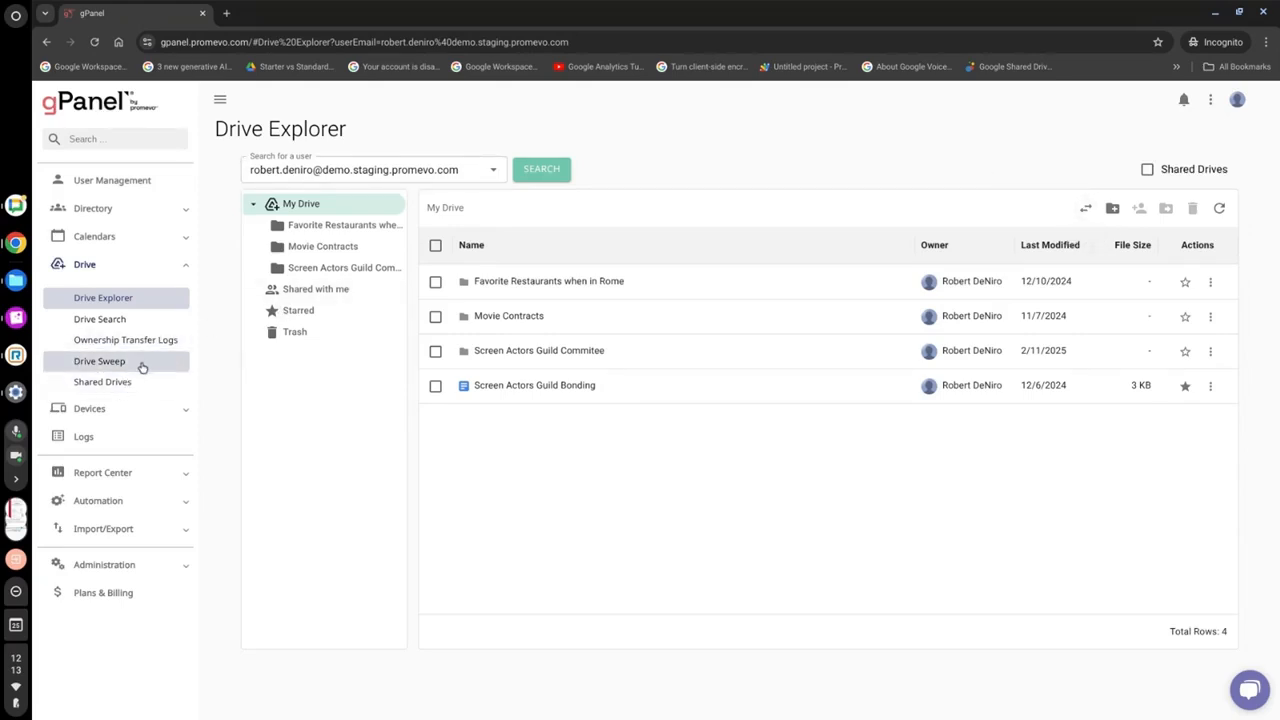
- Look at the Transfer Ownership options for the user's entire drive and leave without transferring anything
click(1086, 212)
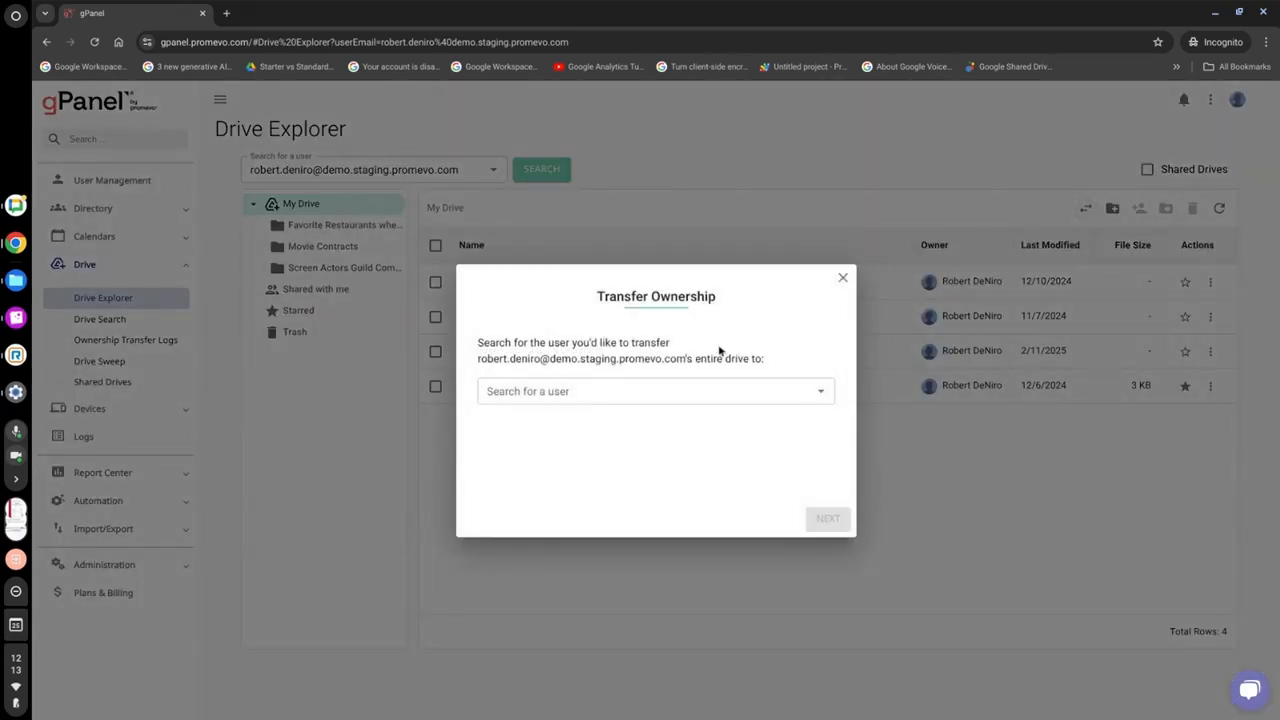
click(784, 391)
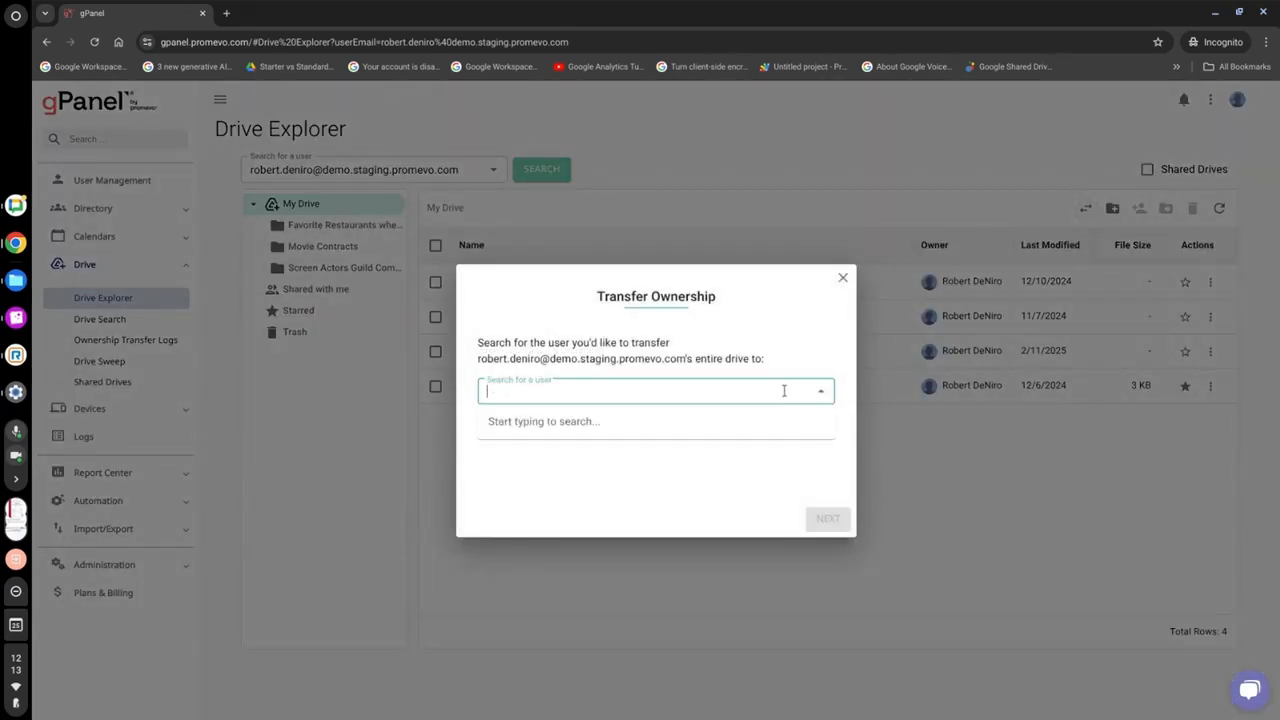
click(843, 278)
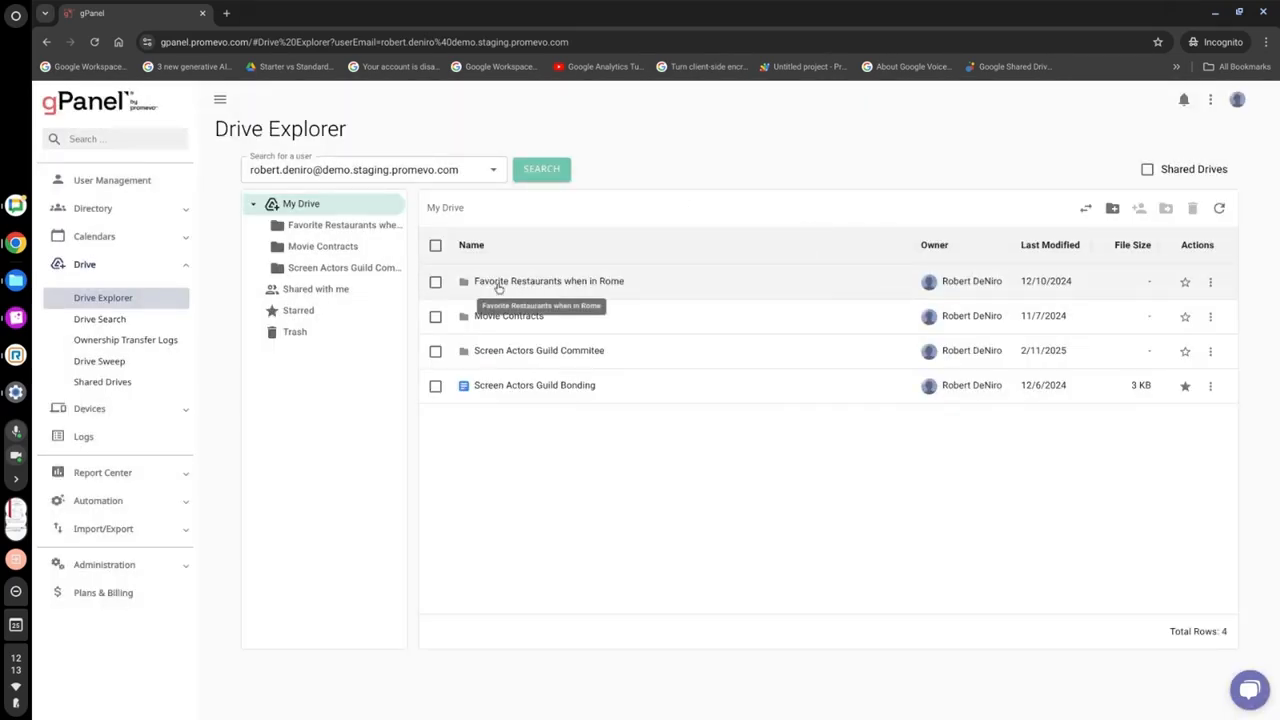
- Open the Favorite Restaurants when in Rome folder in Google Drive and request access to it
click(1209, 283)
click(1180, 310)
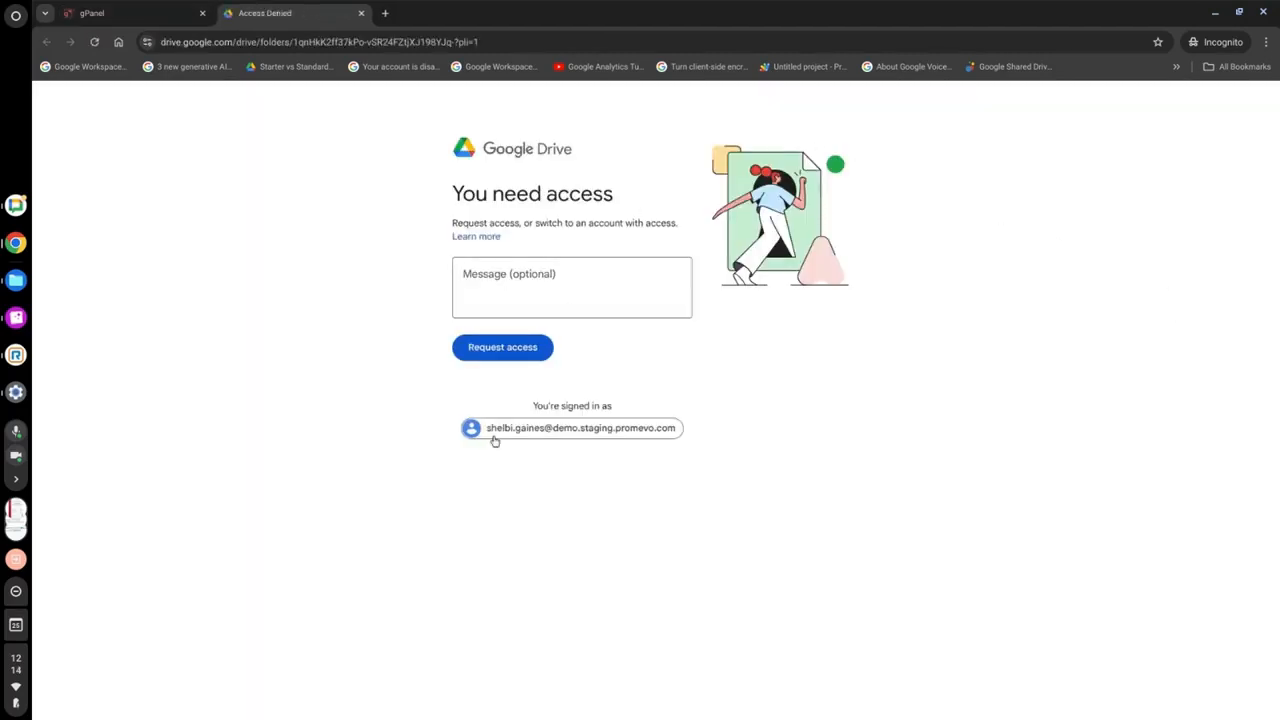
click(525, 347)
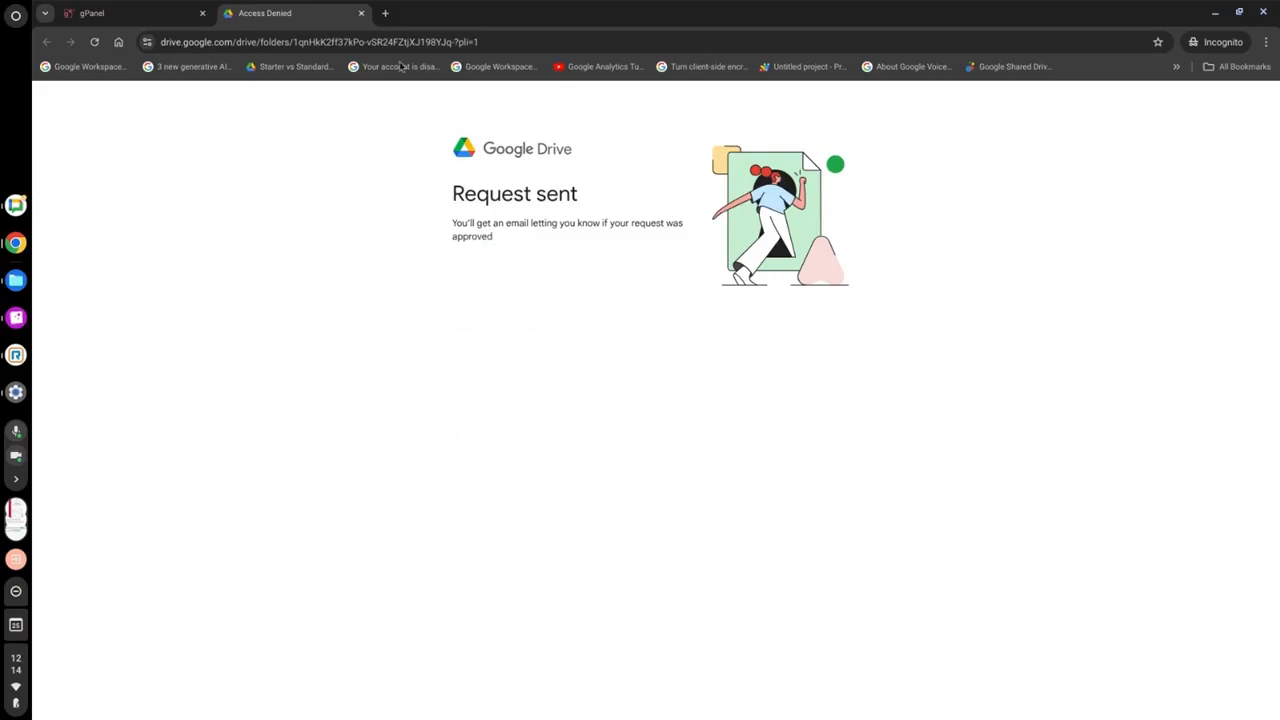
- Switch back to gPanel and view the Actor Resume document from the Screen Actors Guild Commitee folder
click(141, 10)
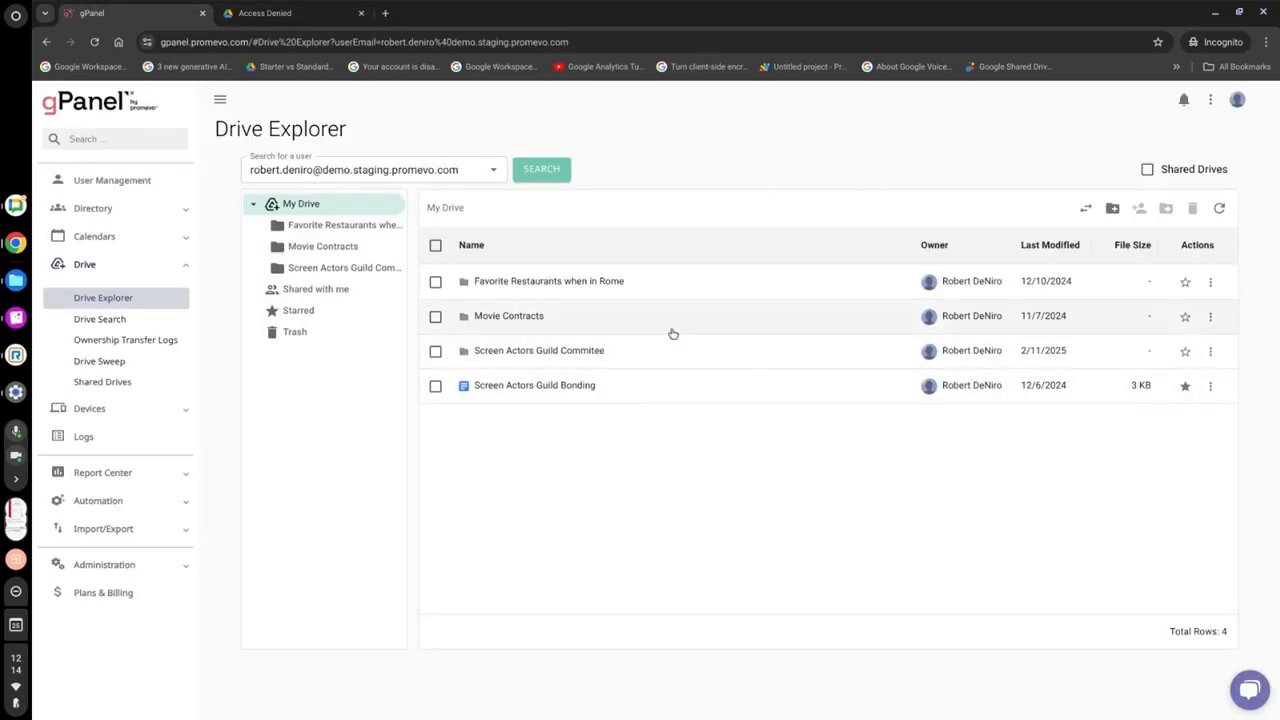
click(538, 354)
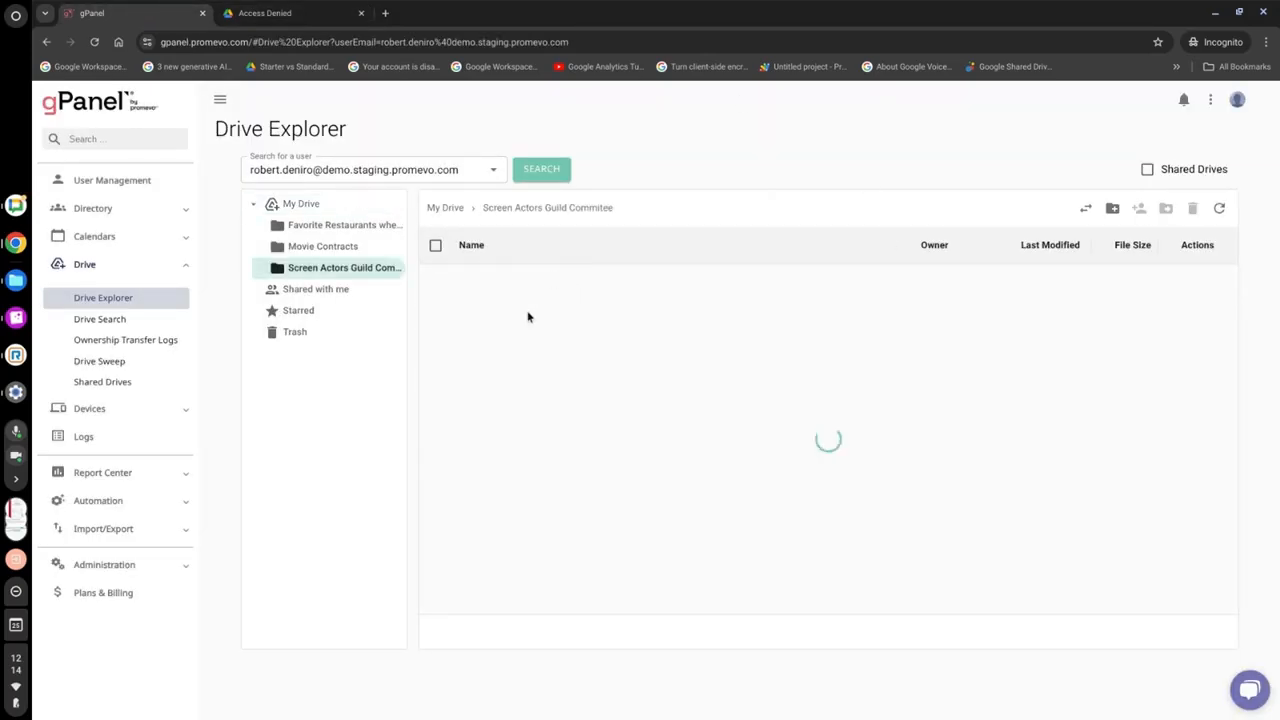
click(1210, 283)
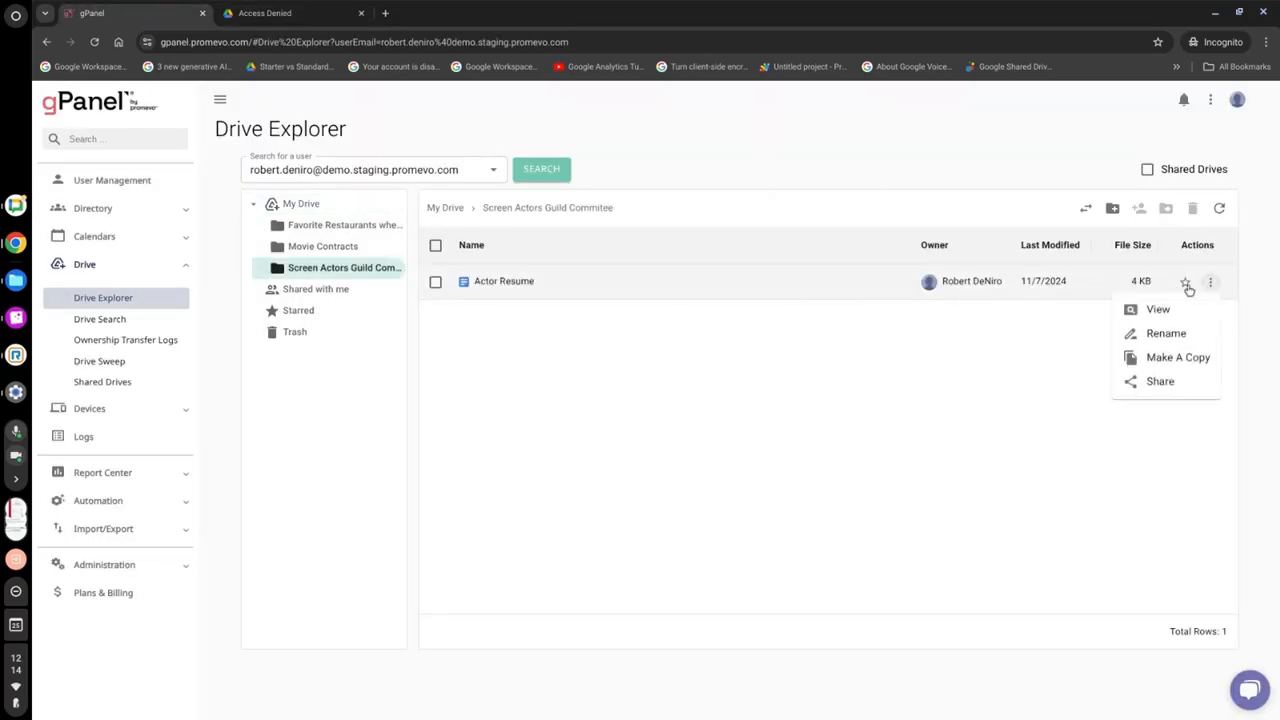
click(1156, 310)
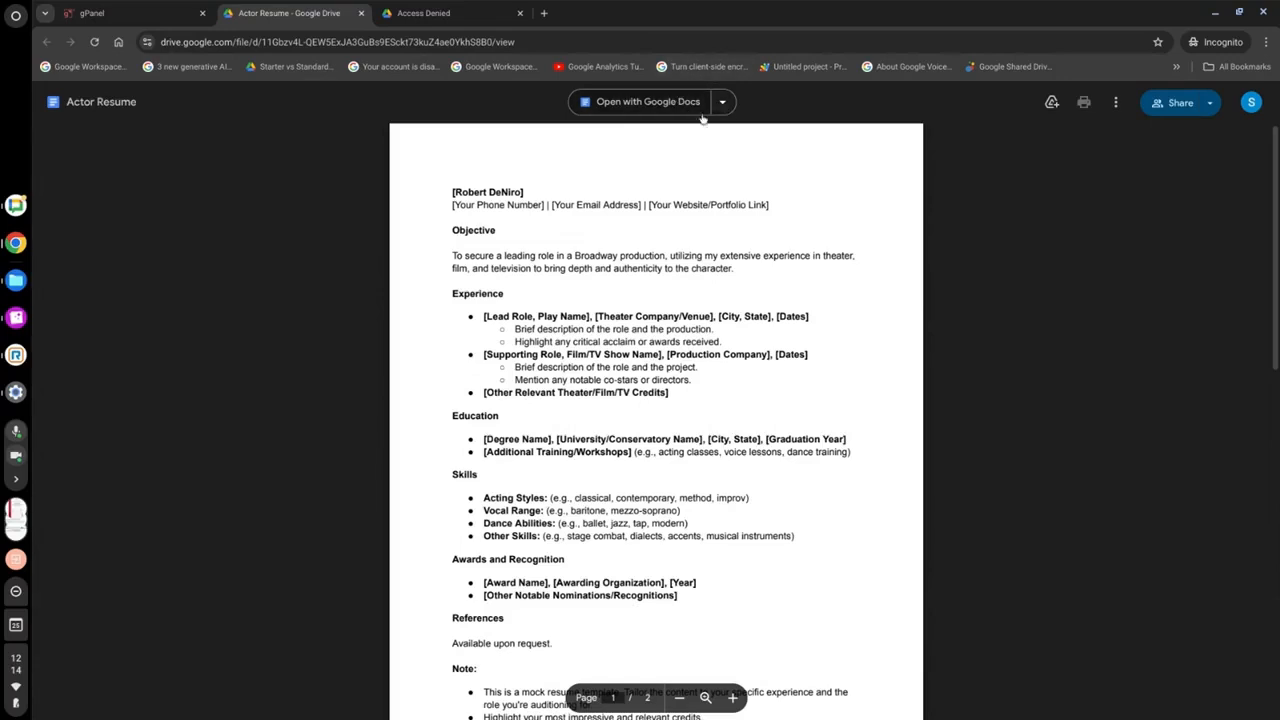
scroll(786, 337, down, 2)
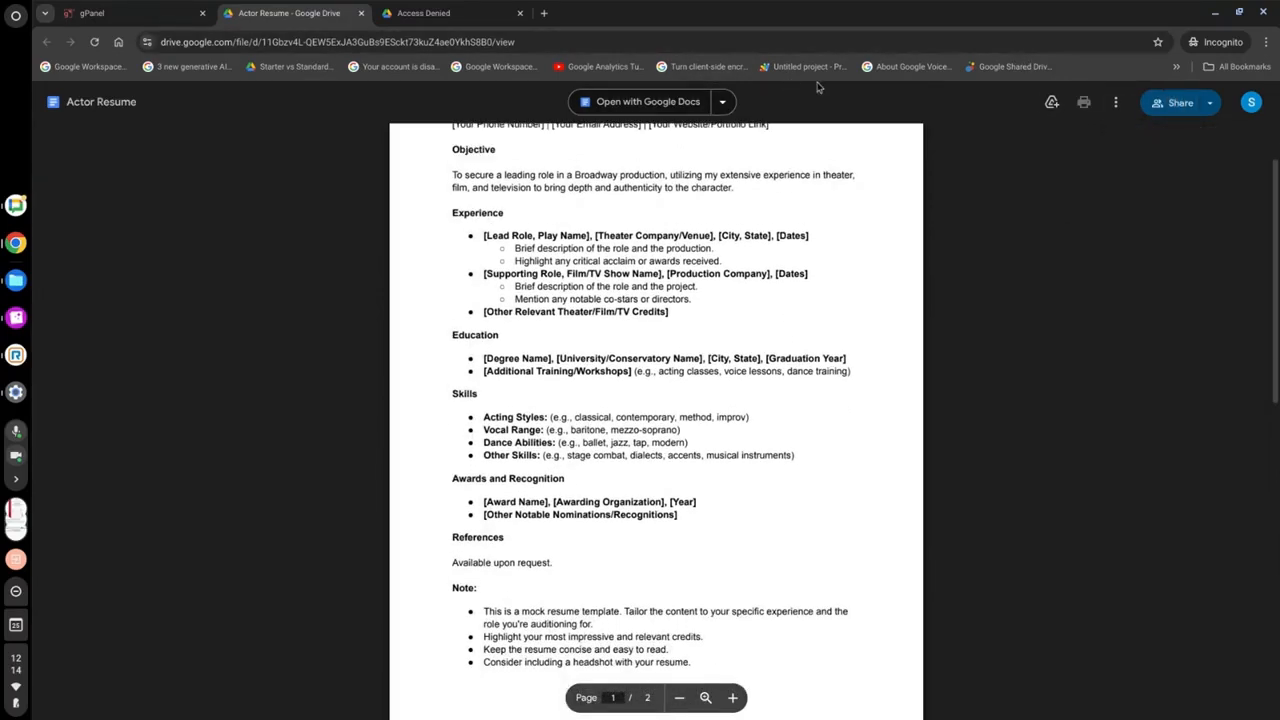
scroll(532, 447, down, 1)
scroll(556, 447, up, 1)
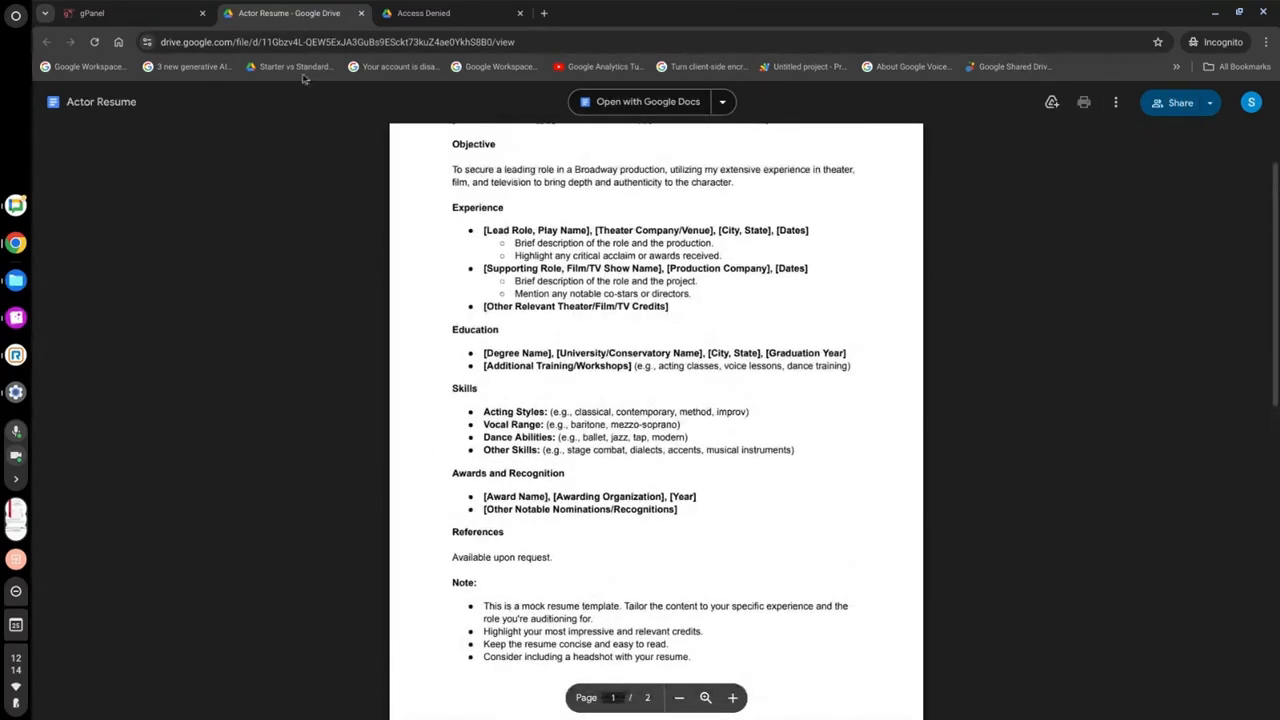
- Switch back to gPanel and look at the rename option for Actor Resume without entering a new name
click(132, 12)
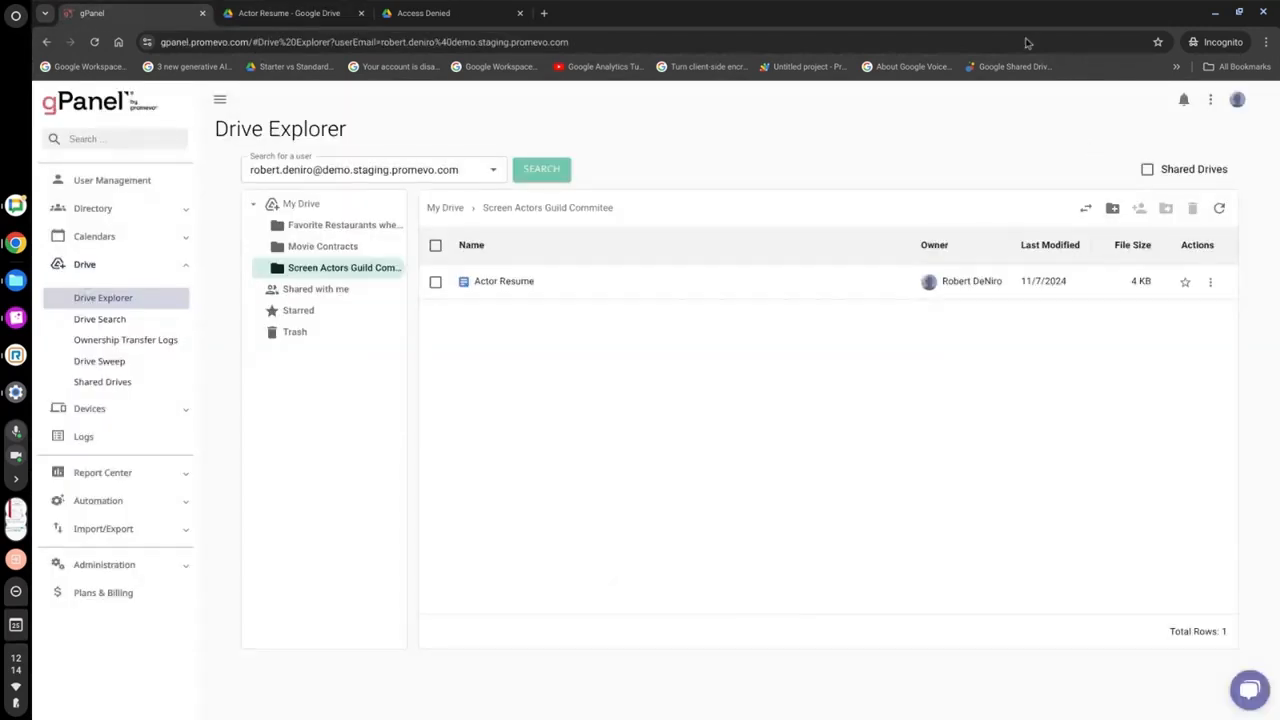
click(1211, 282)
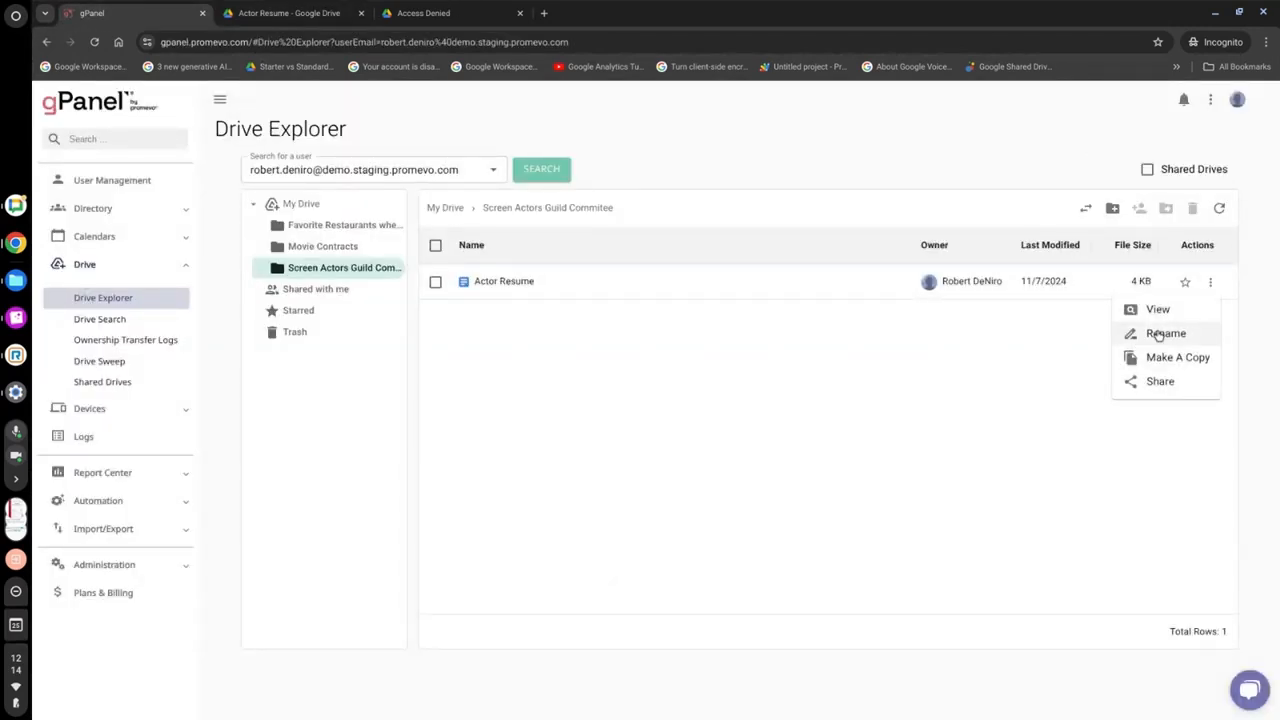
click(1157, 334)
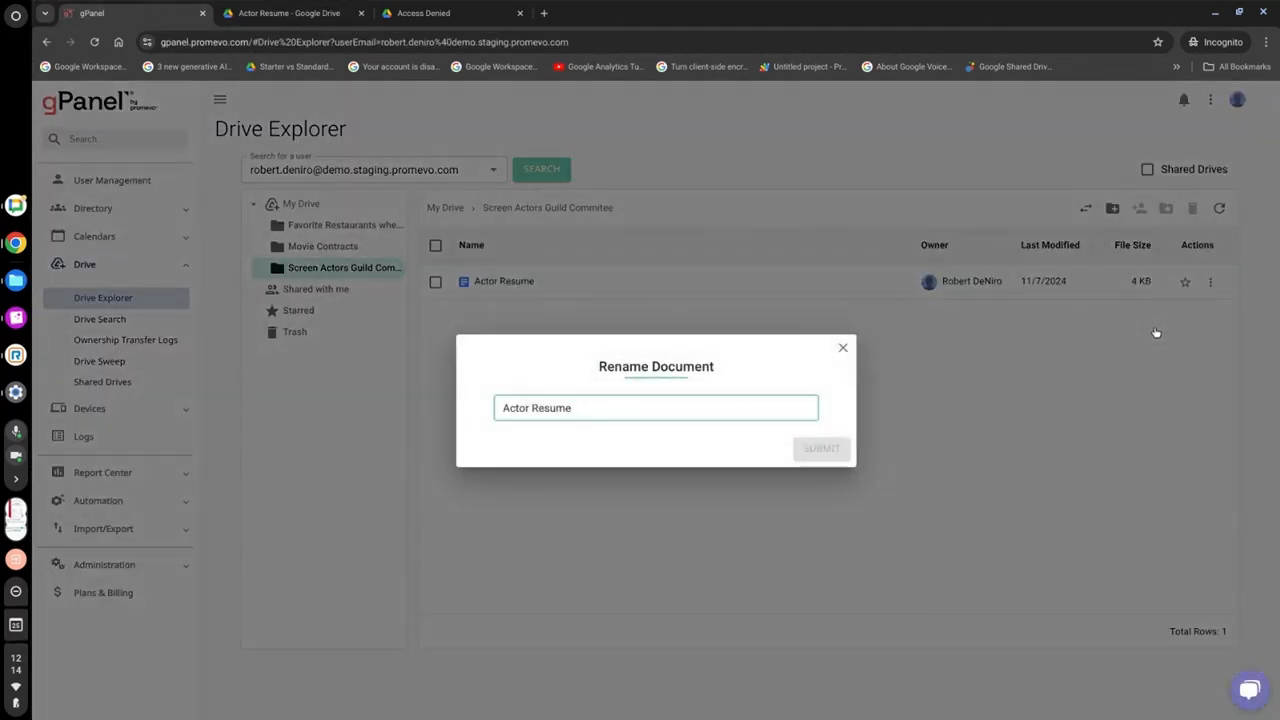
click(843, 348)
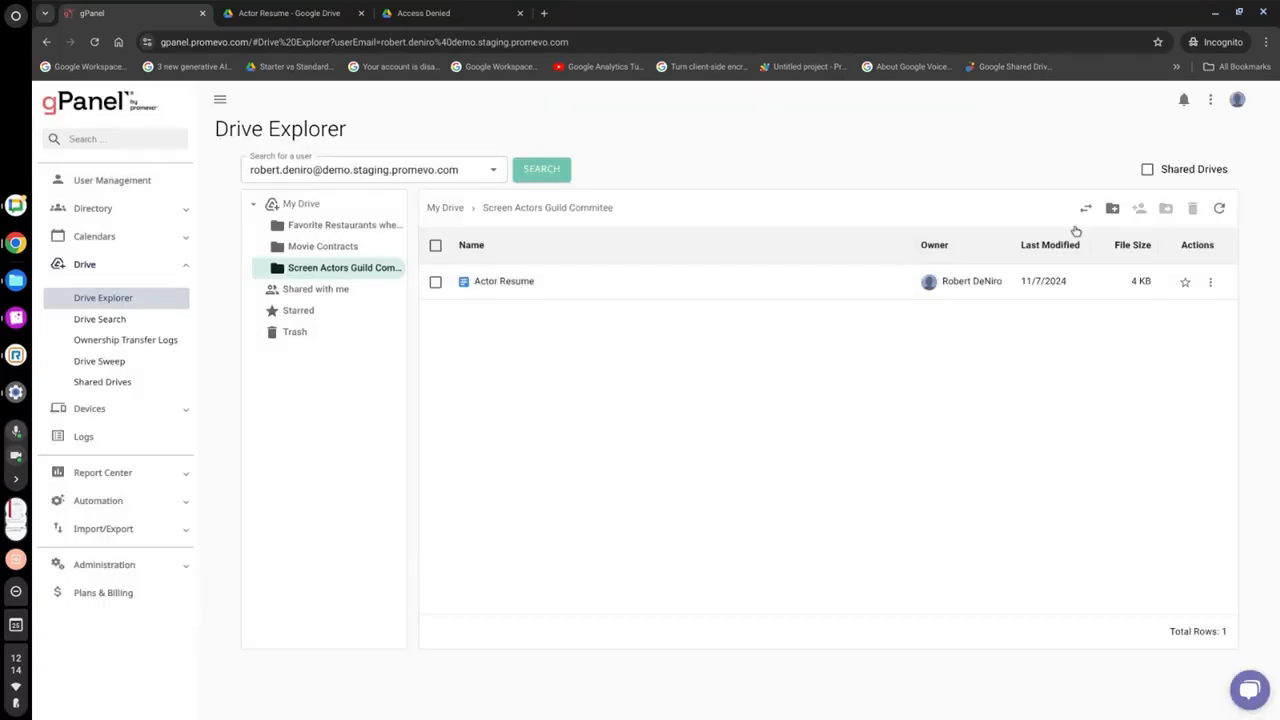
- Look at the Make A Copy option for Actor Resume and leave without creating a copy
click(1210, 284)
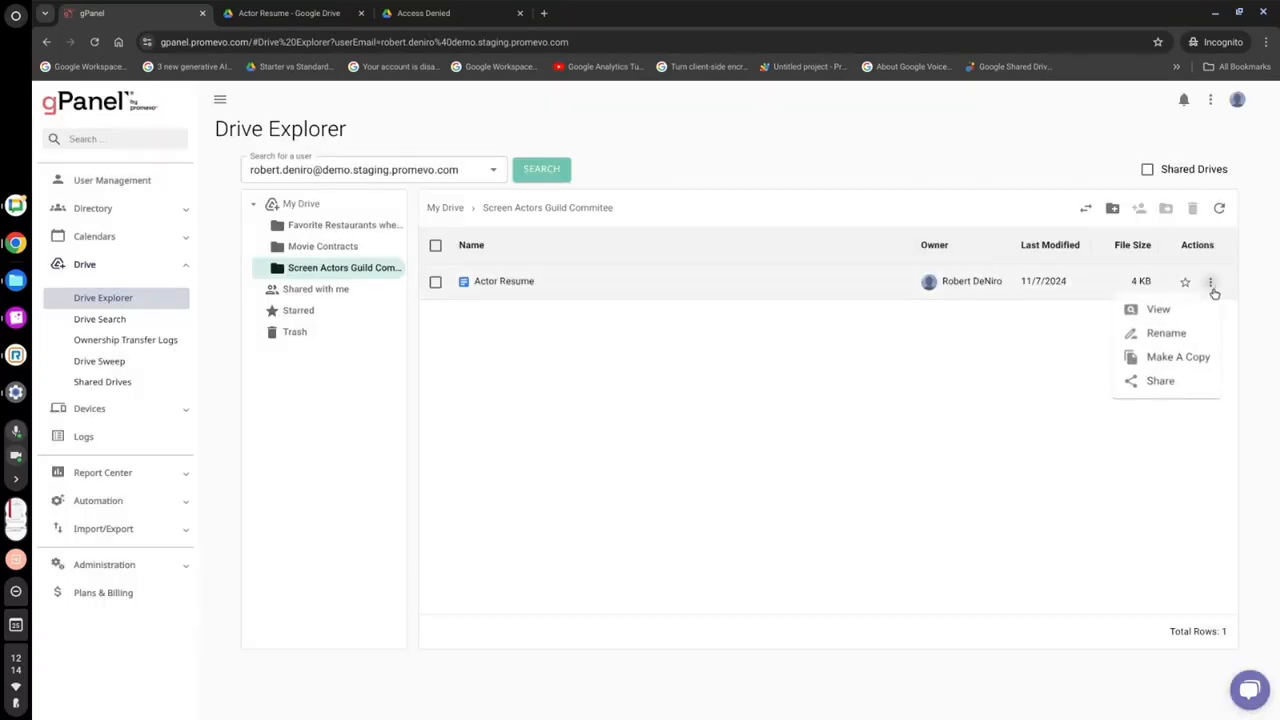
click(1178, 360)
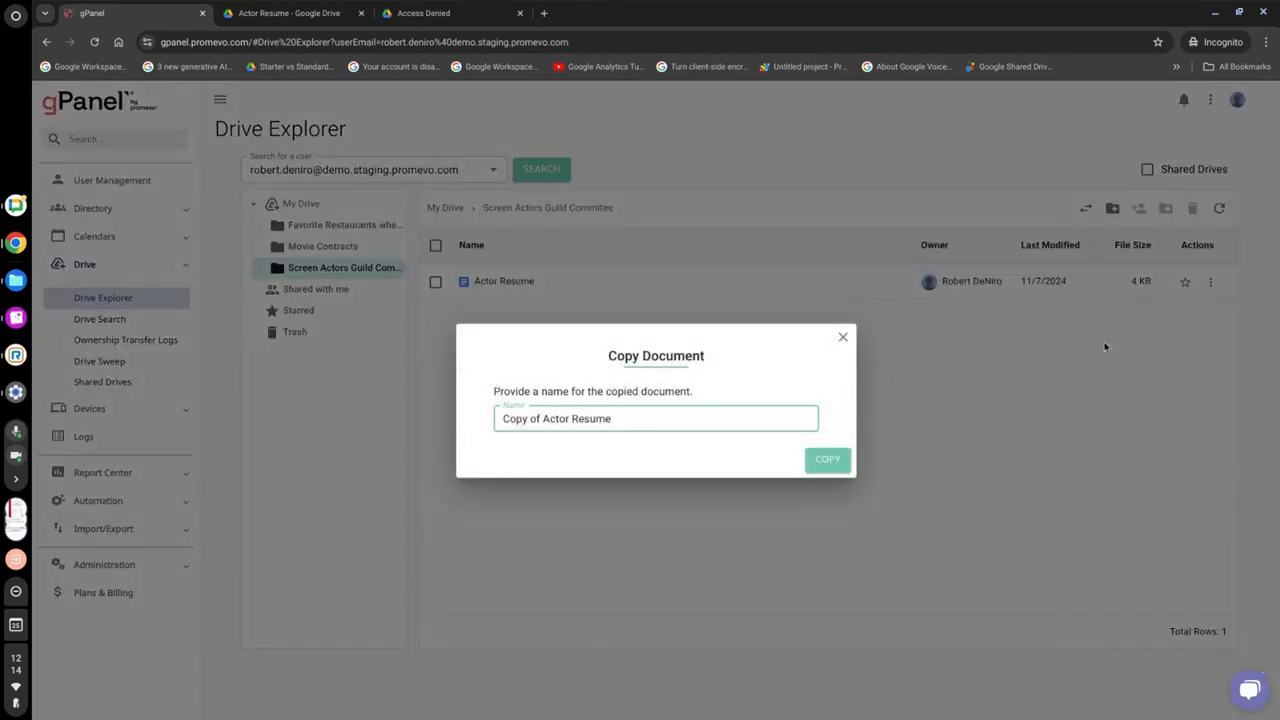
click(843, 337)
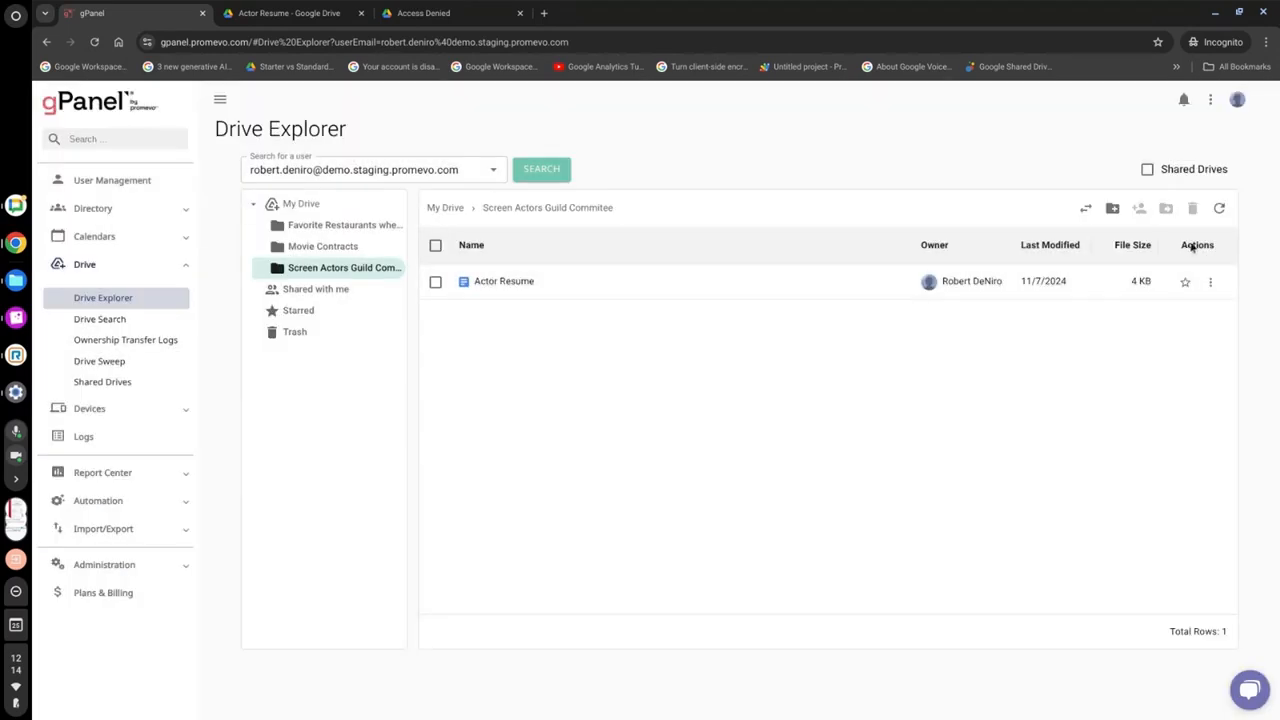
- Open the share settings of Actor Resume and look at the general access visibility options without changing them
click(1208, 285)
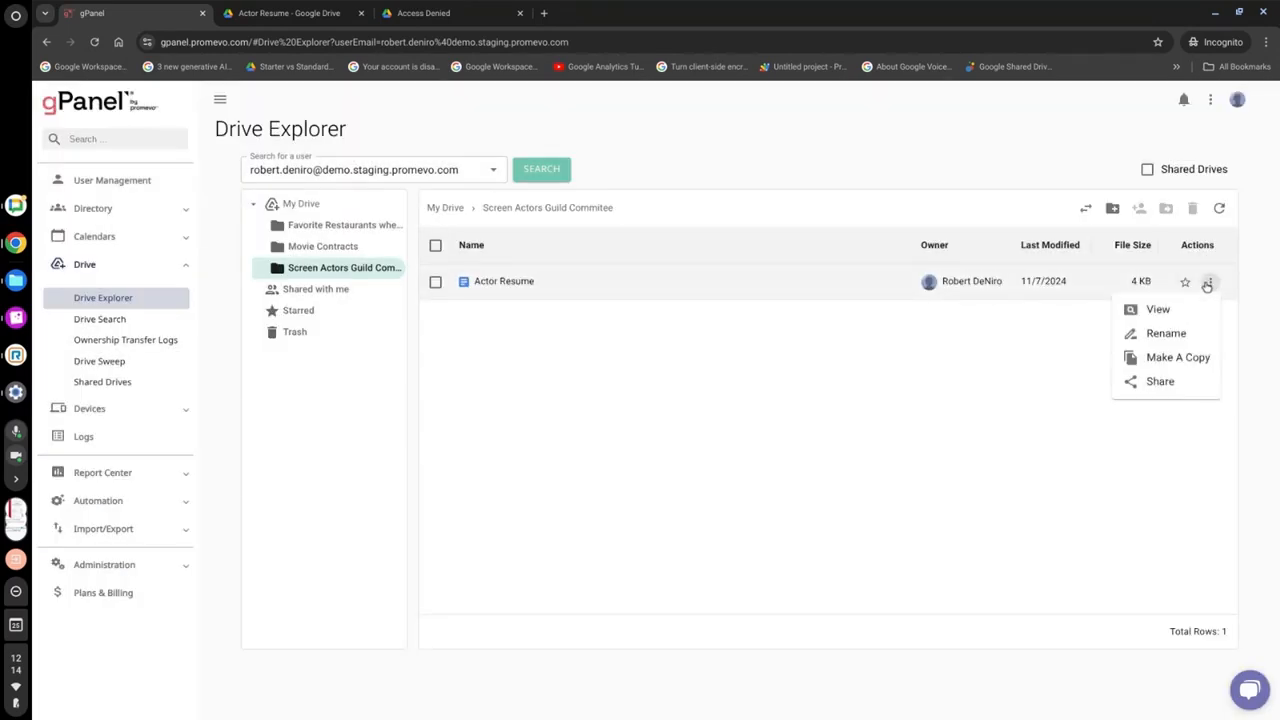
click(1162, 382)
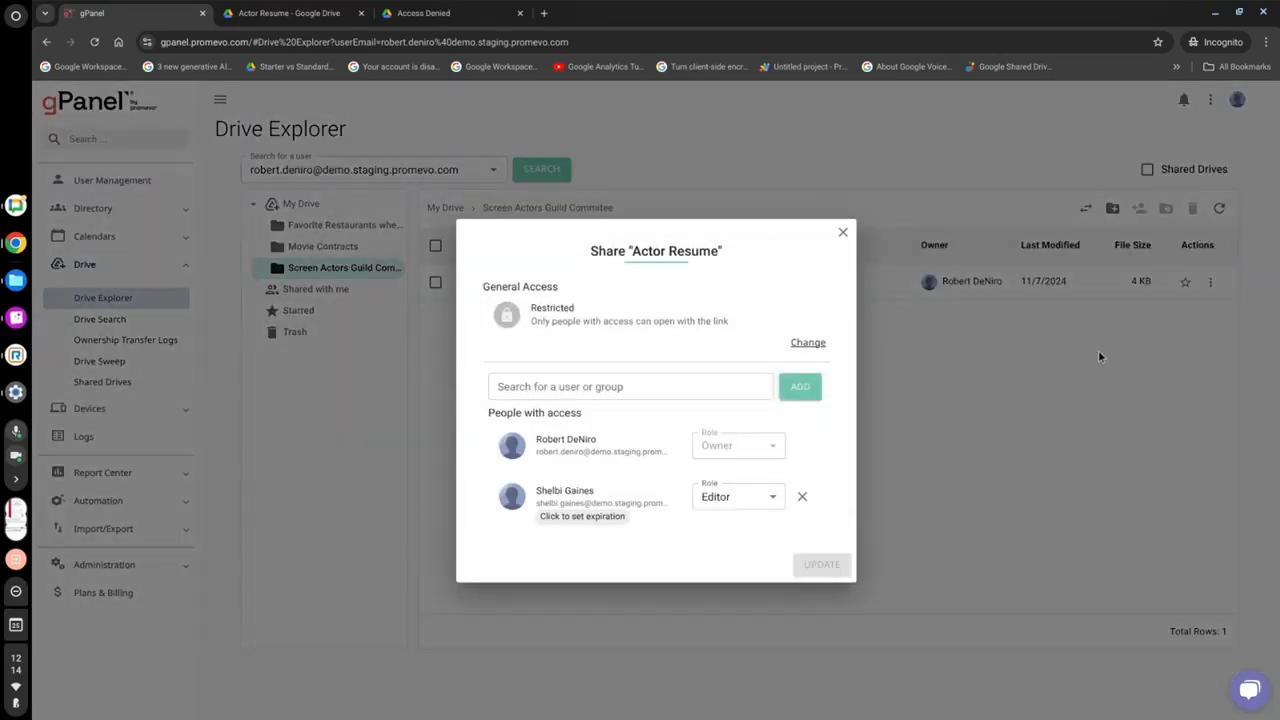
click(800, 345)
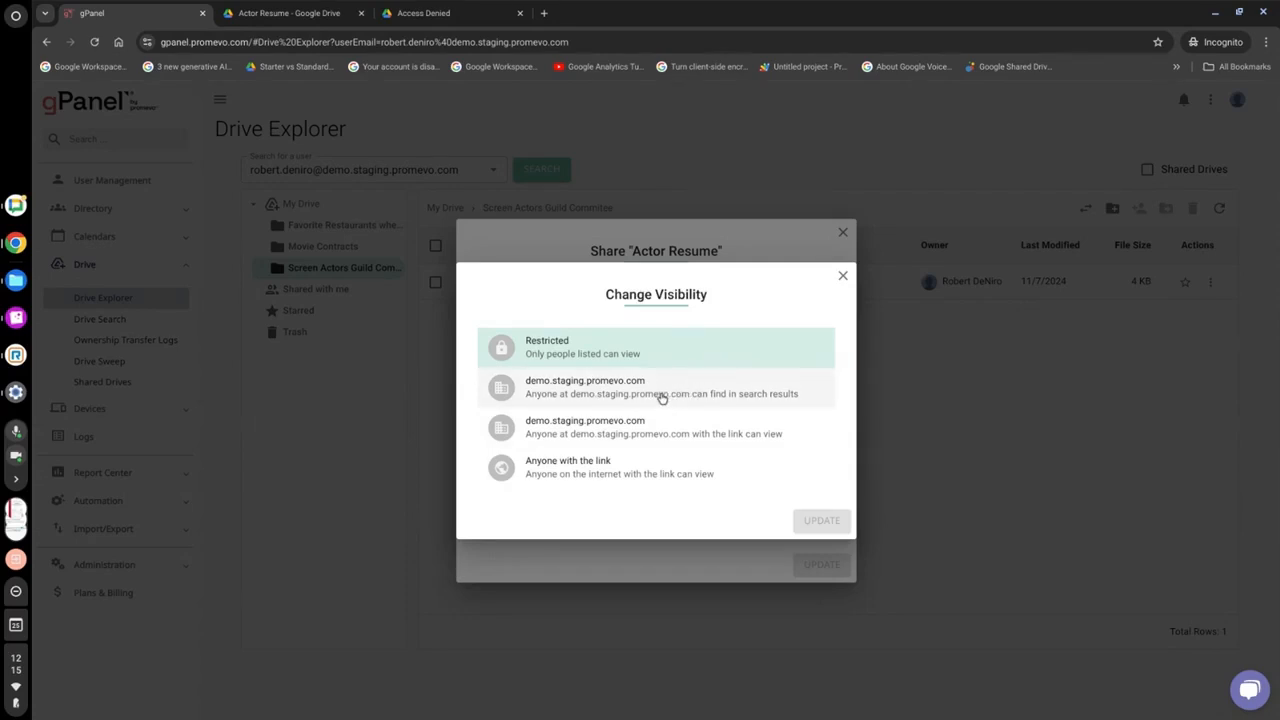
click(843, 276)
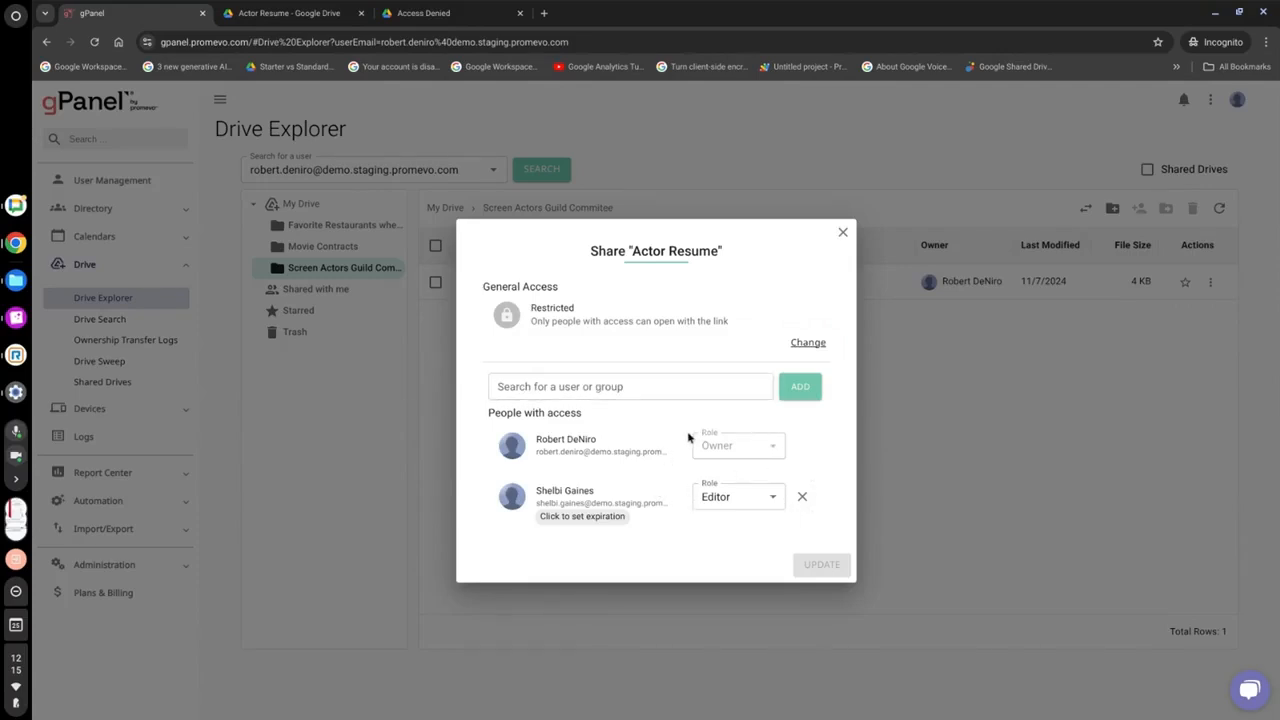
- Look at the role choices and the expiration setting for the person with Editor access to Actor Resume
click(757, 497)
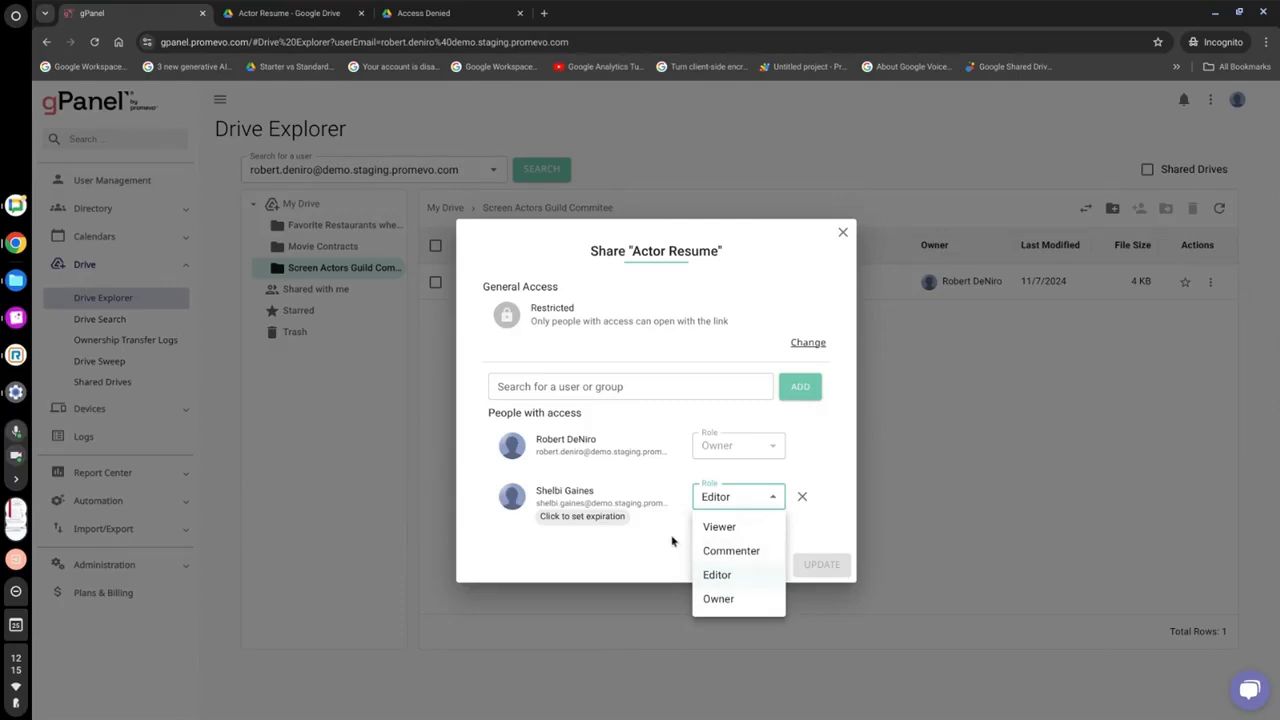
click(638, 530)
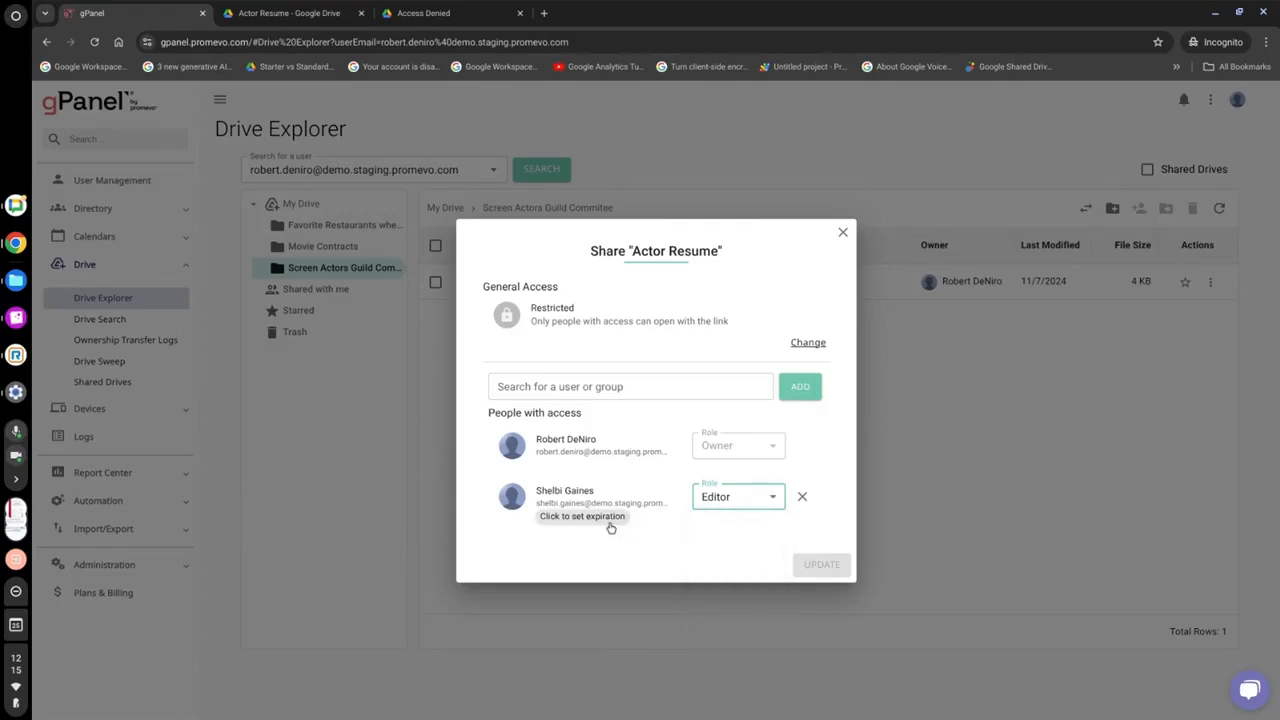
click(610, 524)
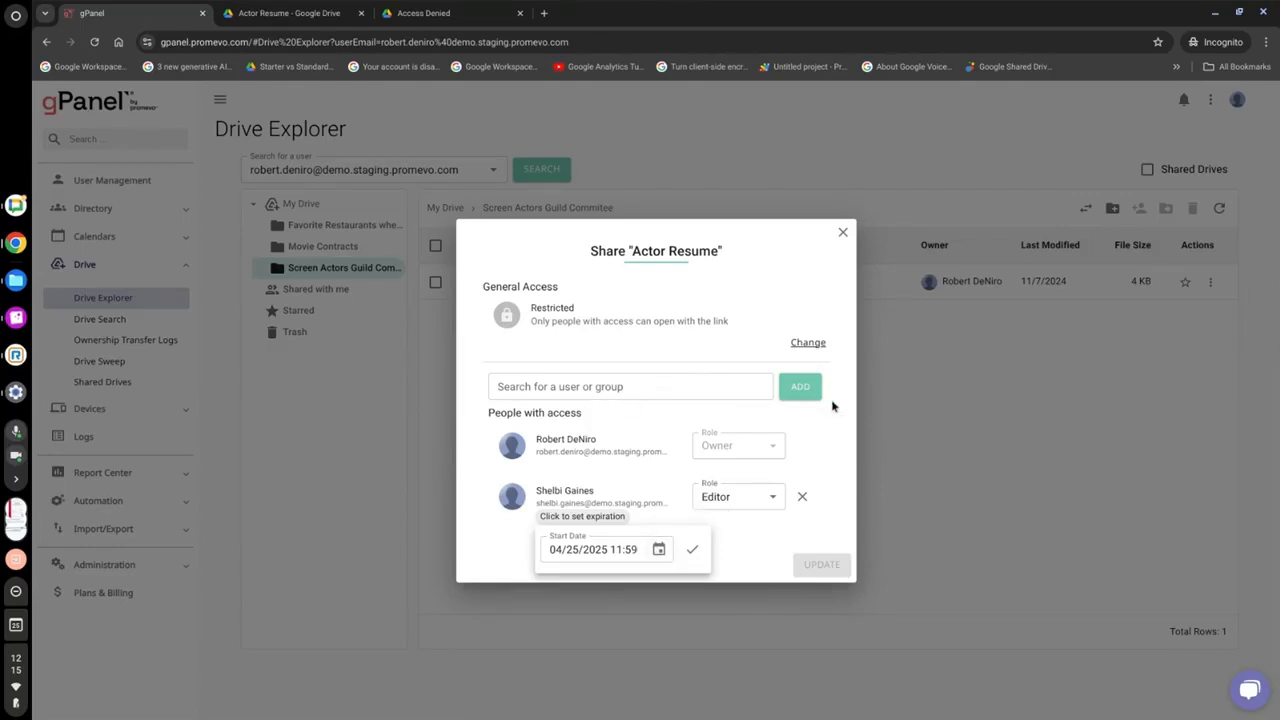
- Try the Viewer role for the Actor Resume editor, look at the expiration date and time choices, and leave without updating
click(769, 498)
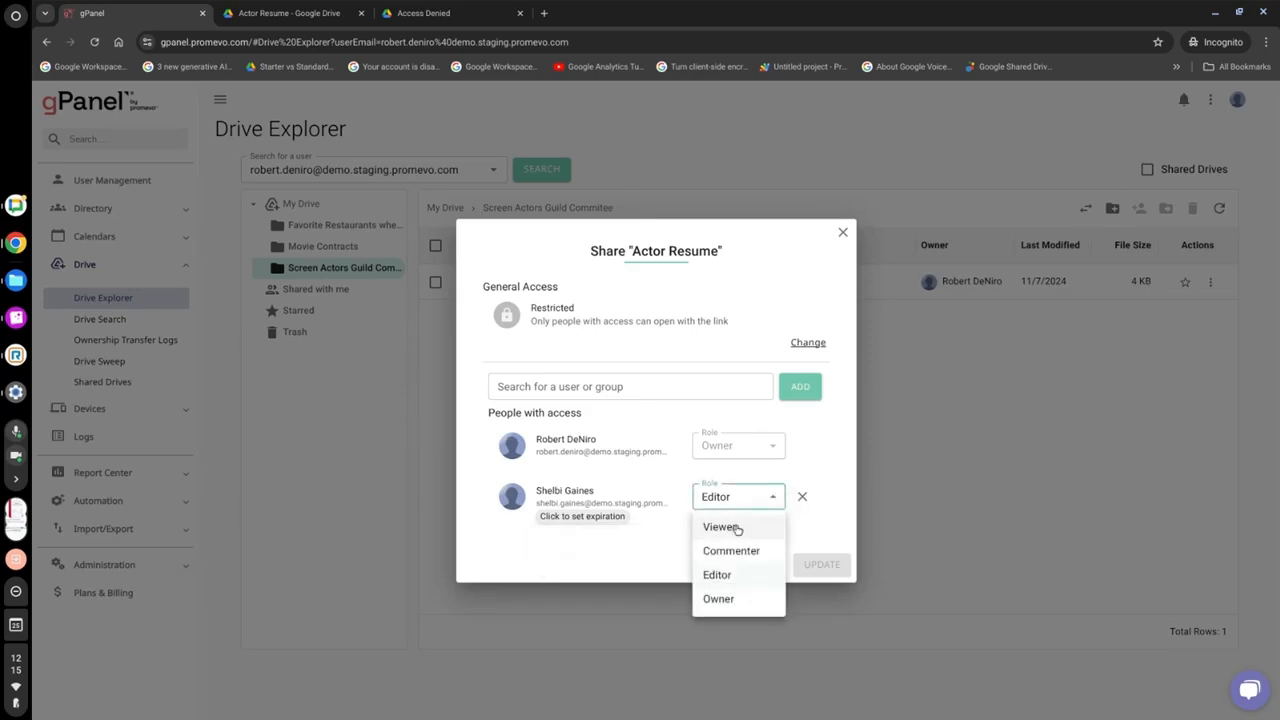
click(733, 529)
click(600, 518)
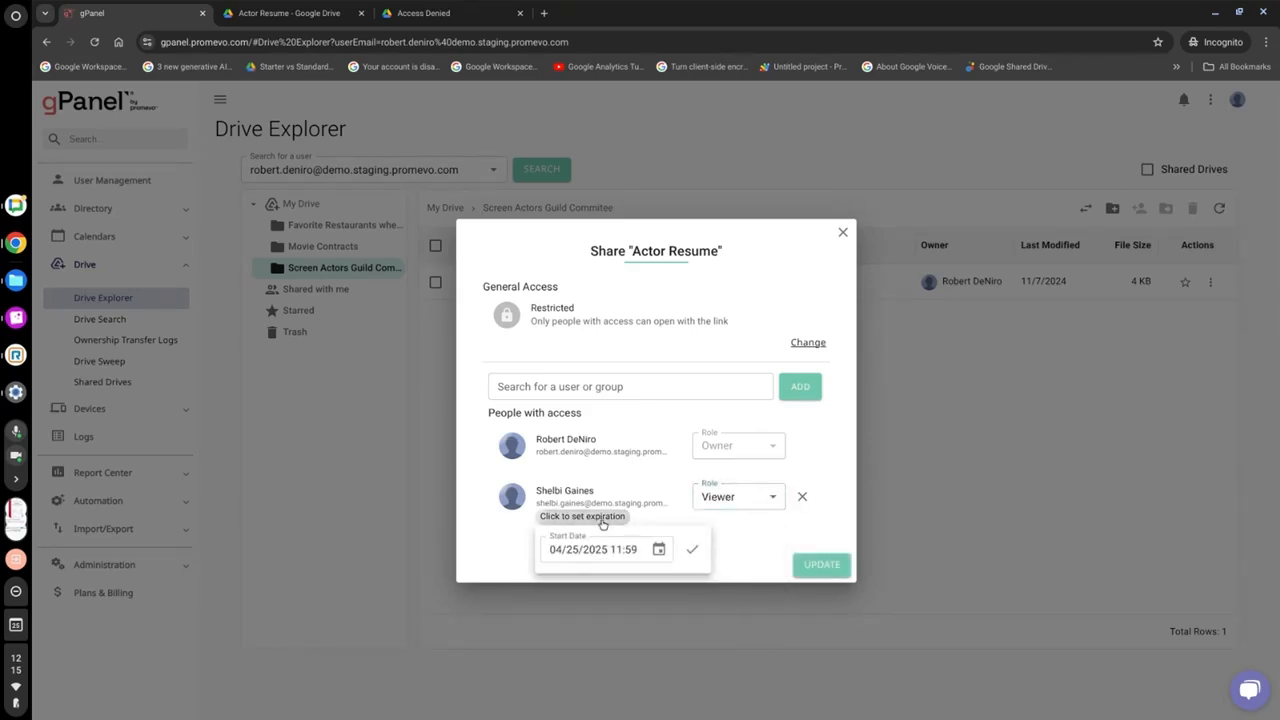
click(659, 549)
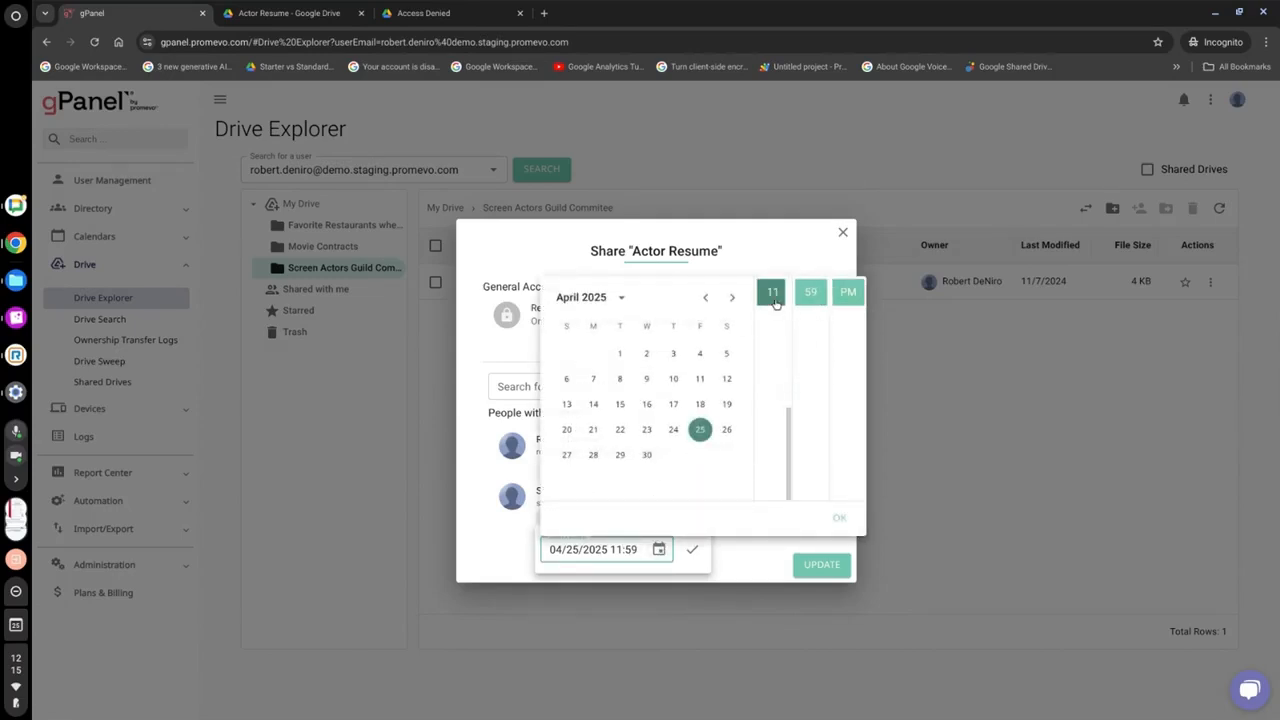
click(935, 381)
click(843, 233)
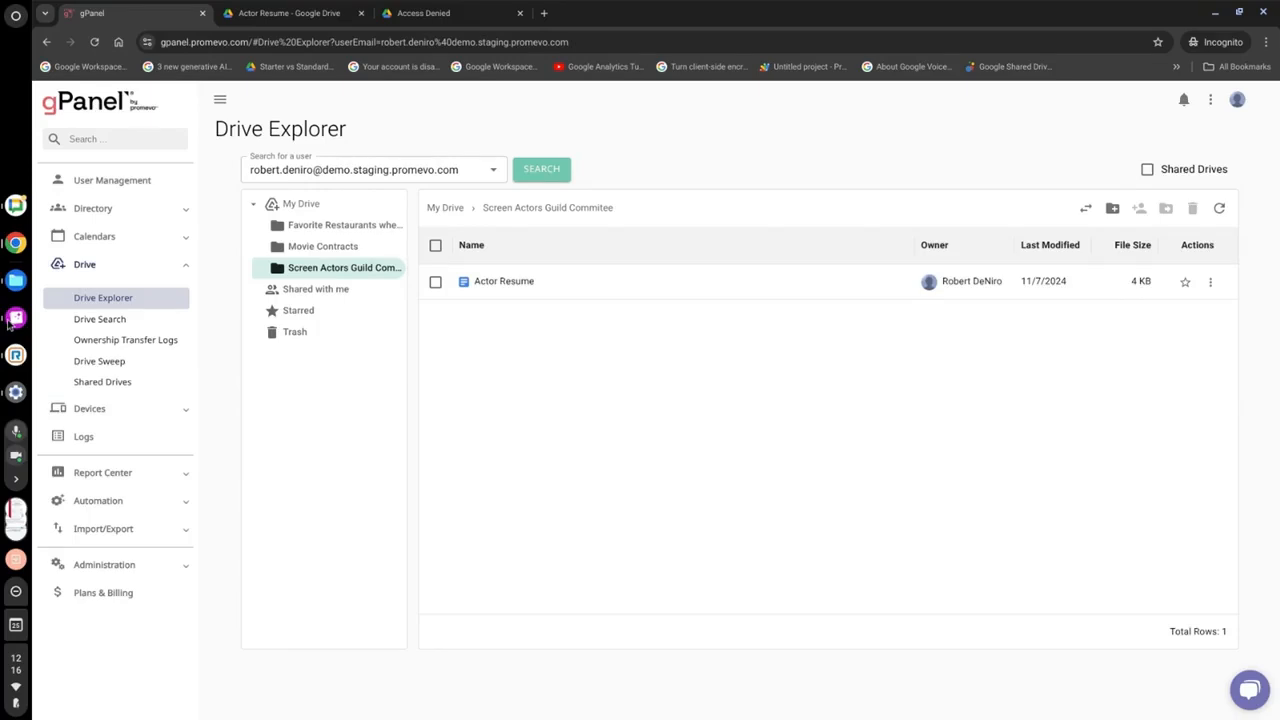
- Open Drive Search and add the user previously viewed in Drive Explorer as the search source
click(101, 319)
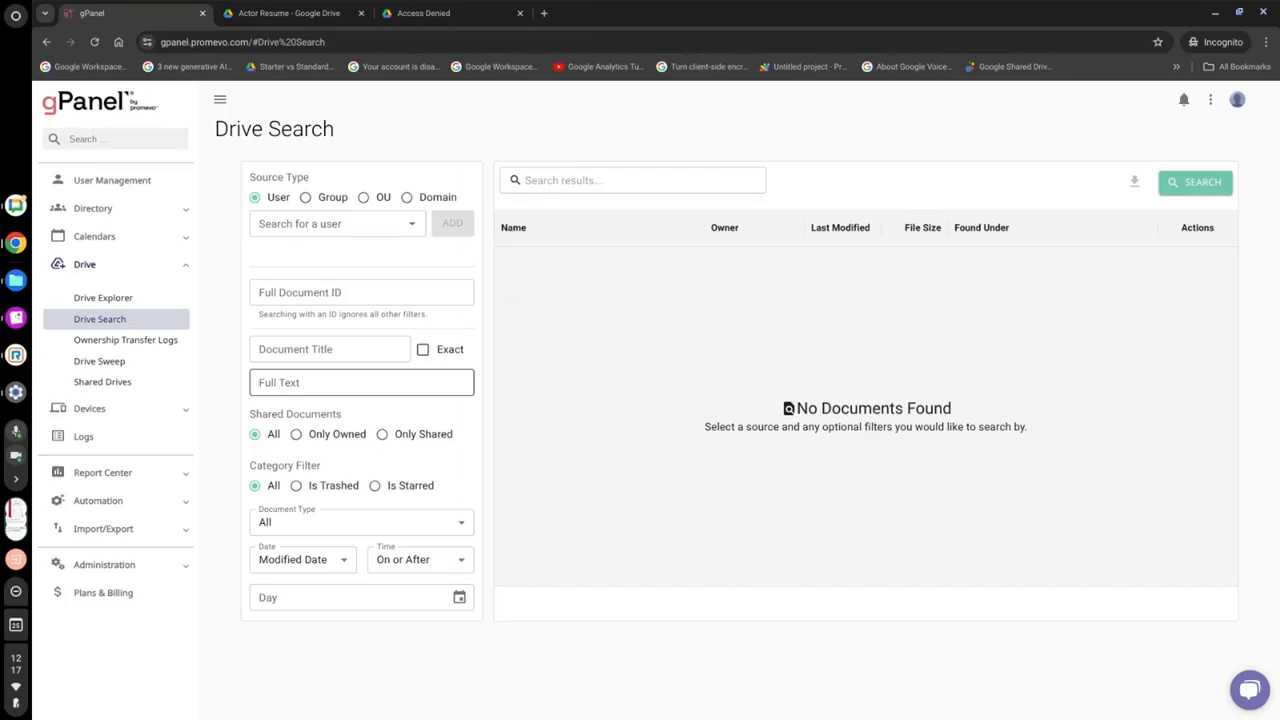
click(343, 218)
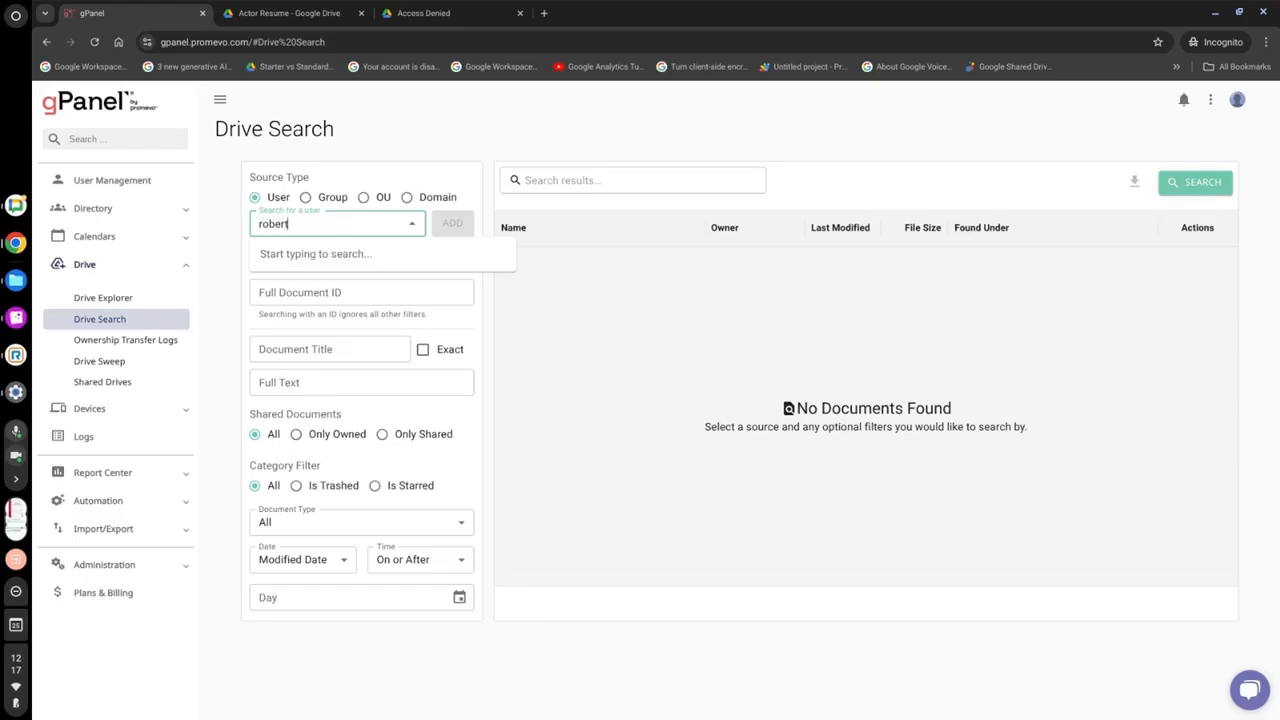
text(robert)
click(394, 260)
click(453, 223)
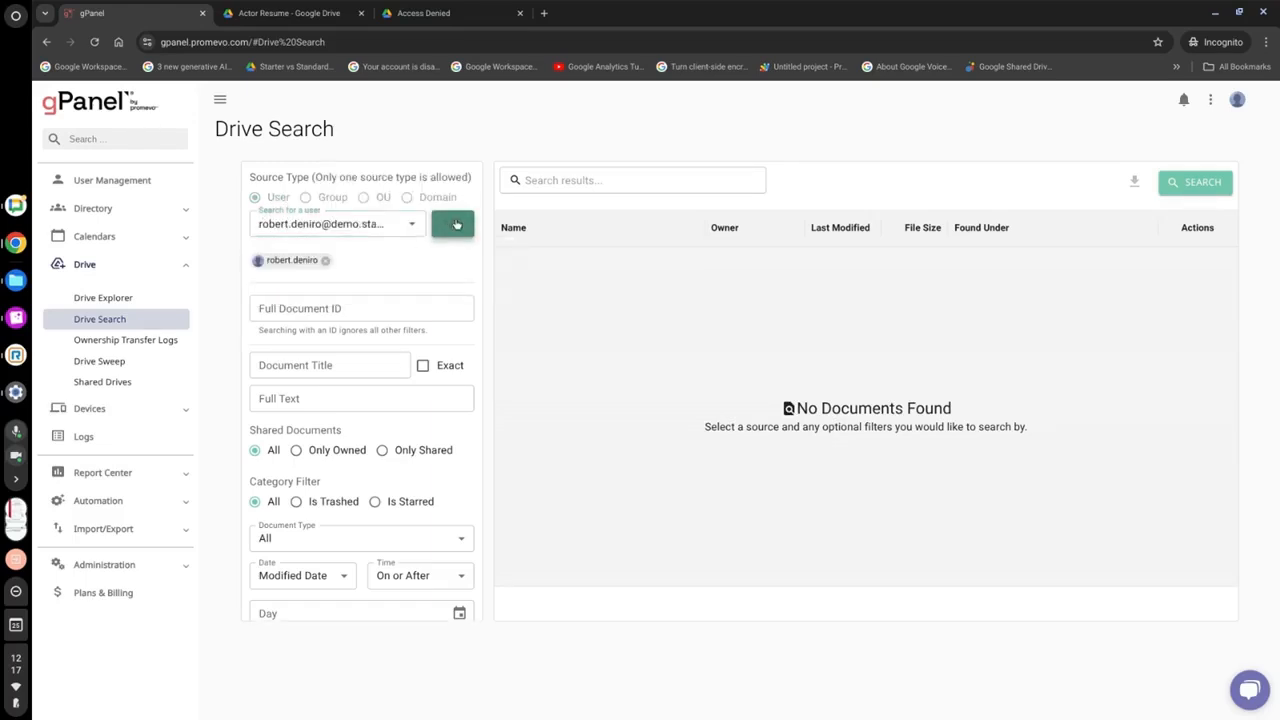
- Search the user's Drive for documents with Actor in the title
click(336, 308)
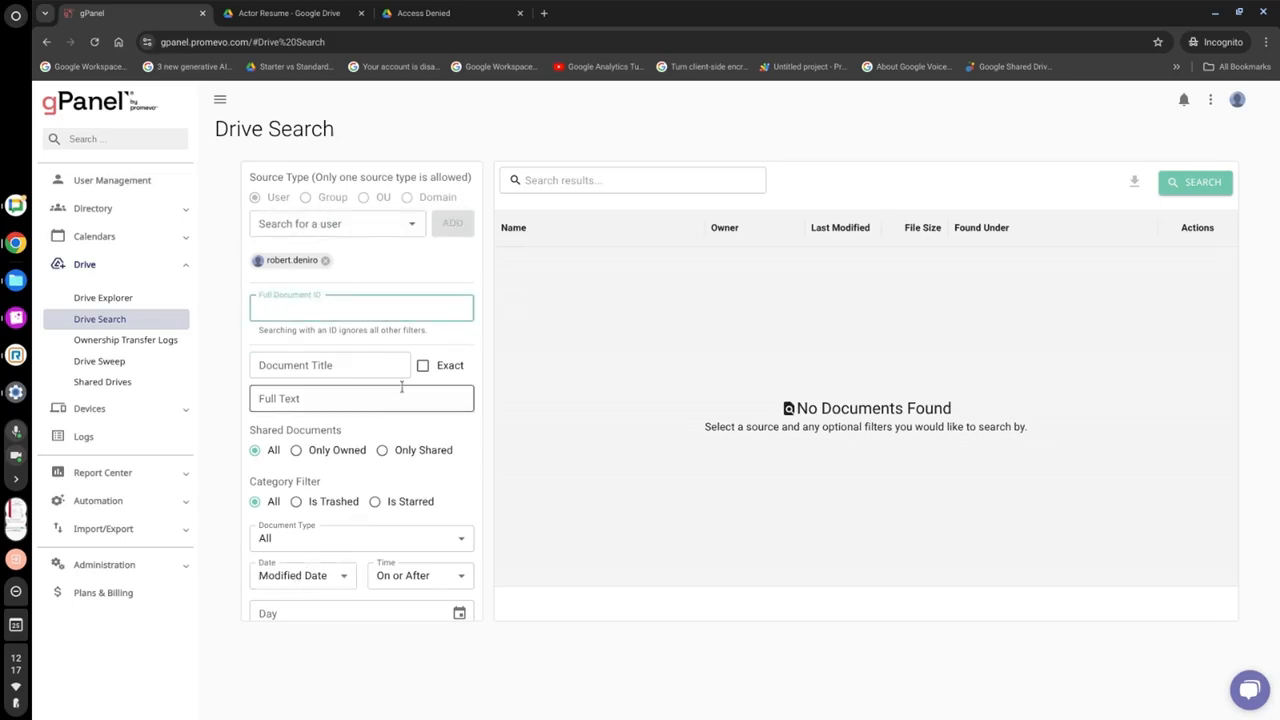
click(308, 362)
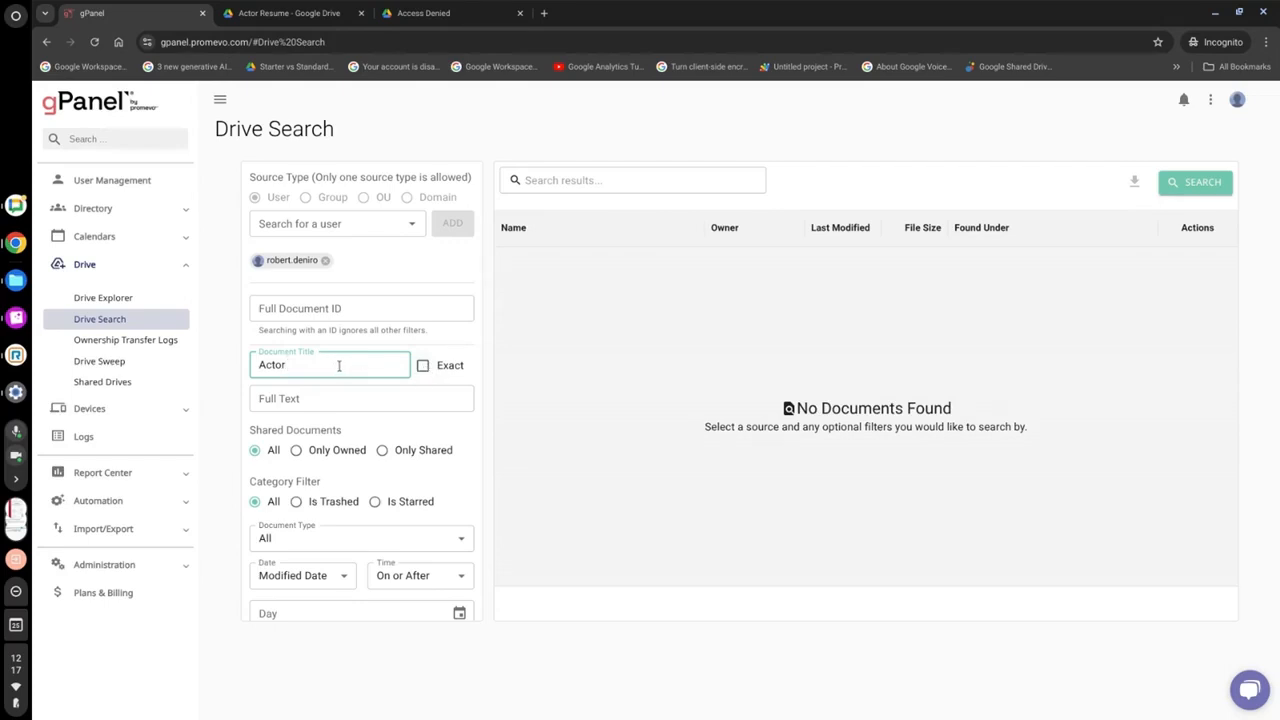
click(1195, 182)
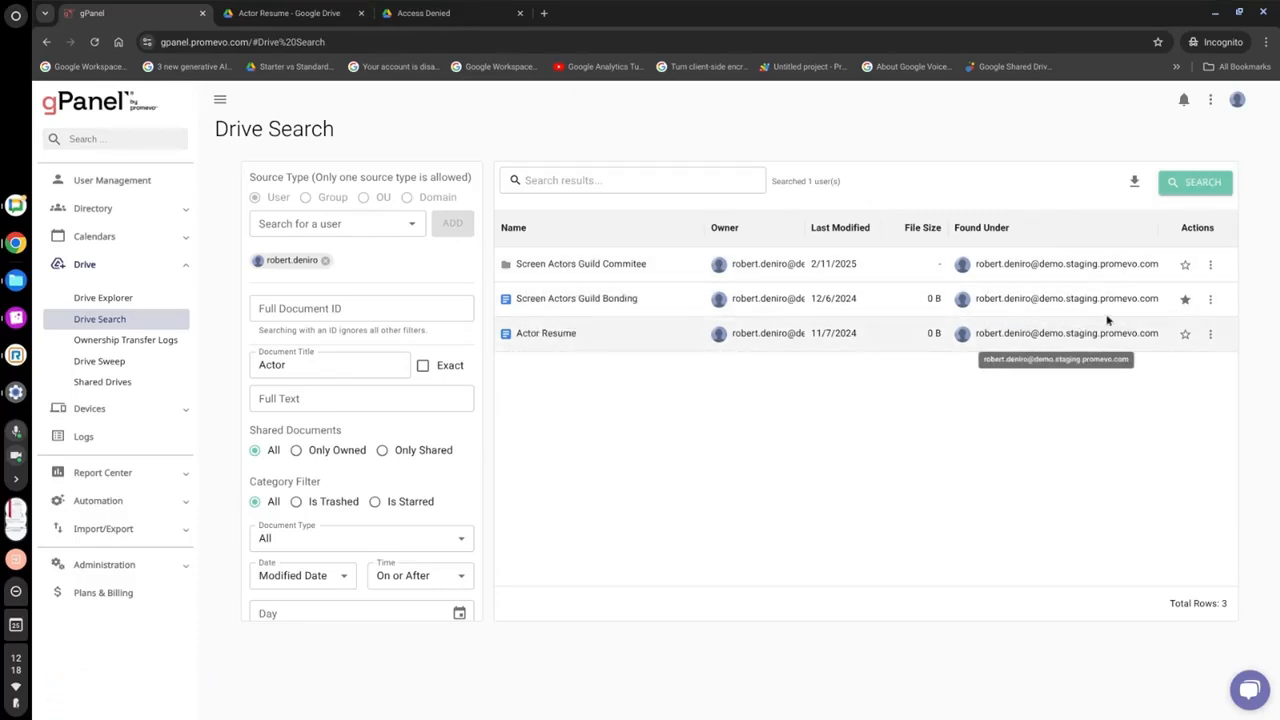
- View Actor Resume from the search results in Google Drive and look through its content and sharing settings
click(1209, 335)
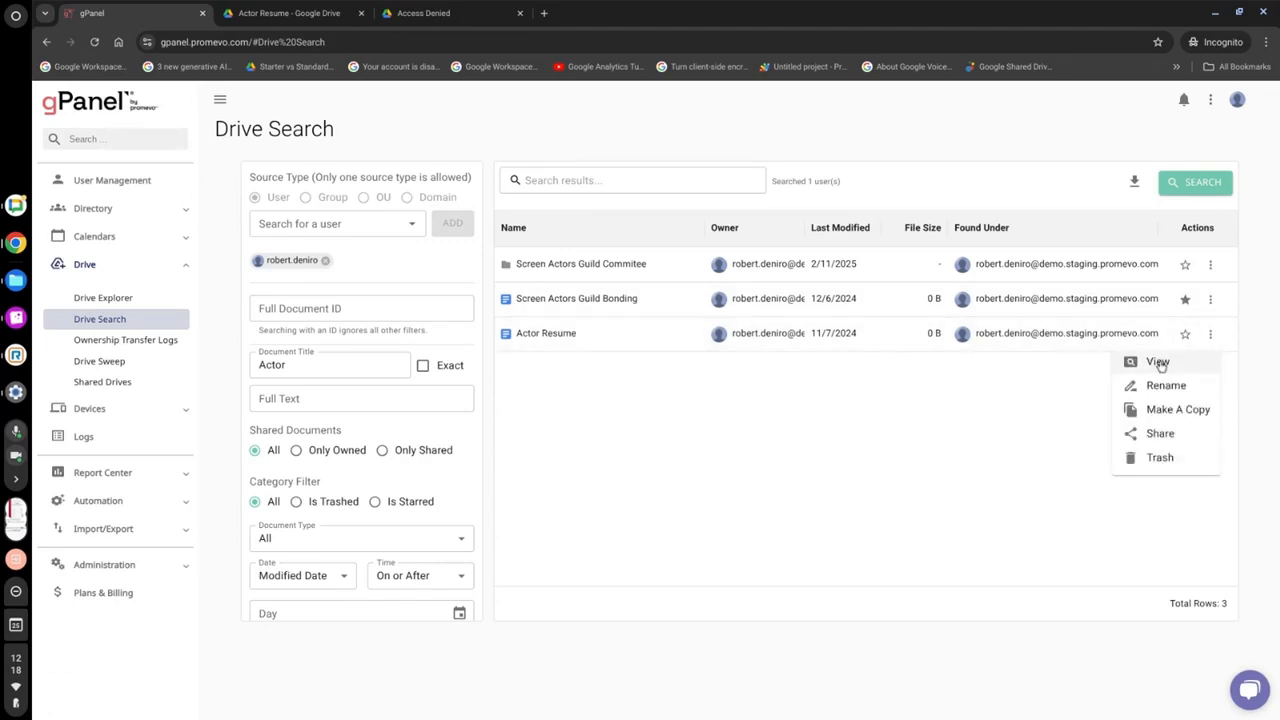
click(1157, 362)
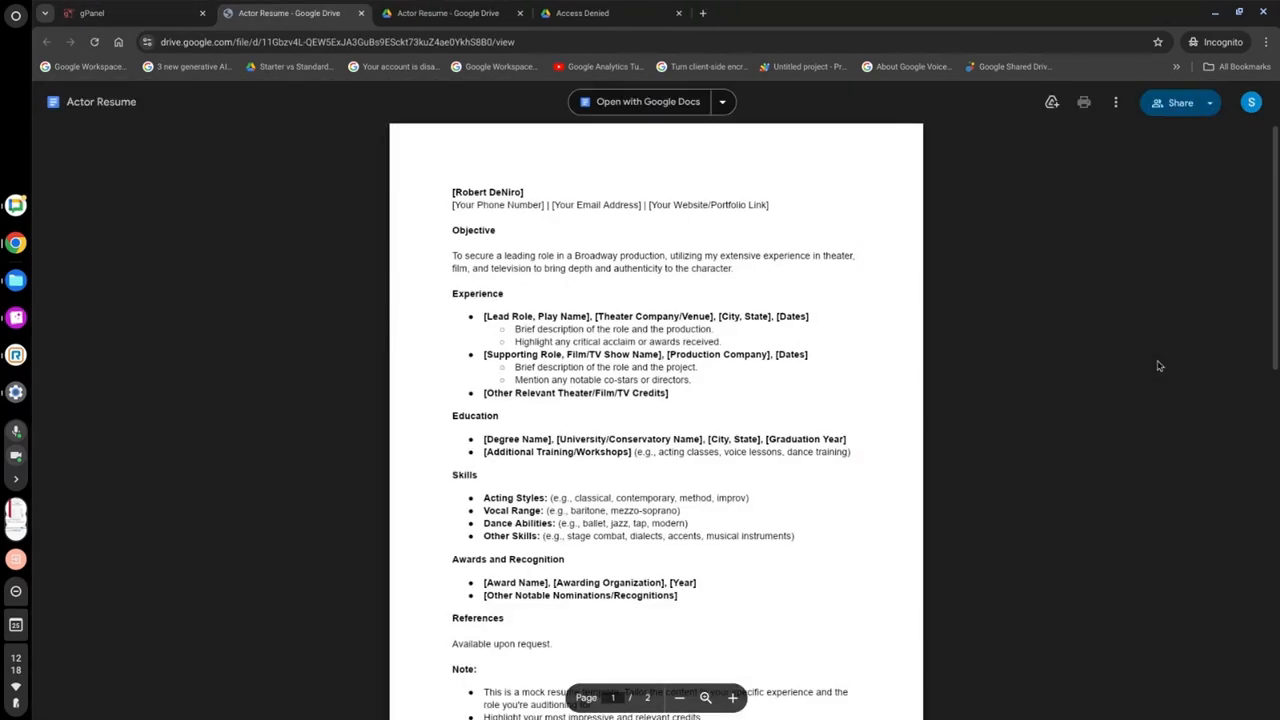
scroll(742, 589, down, 3)
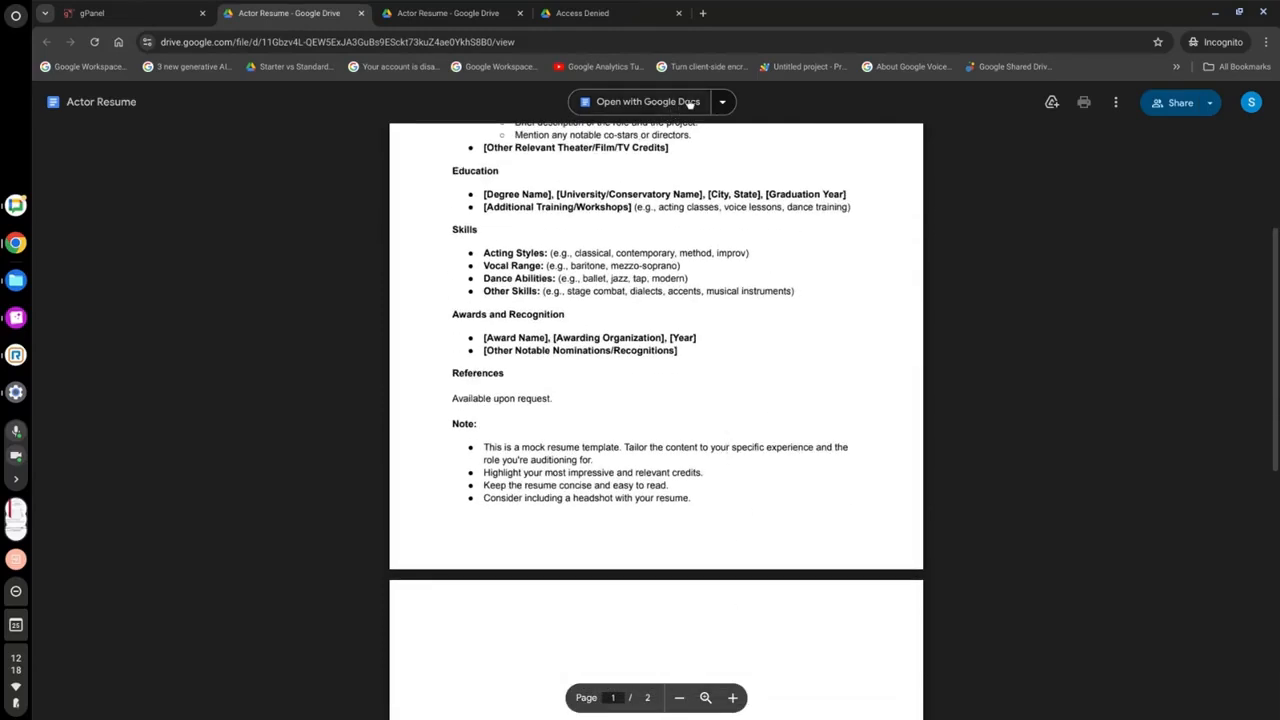
click(1210, 103)
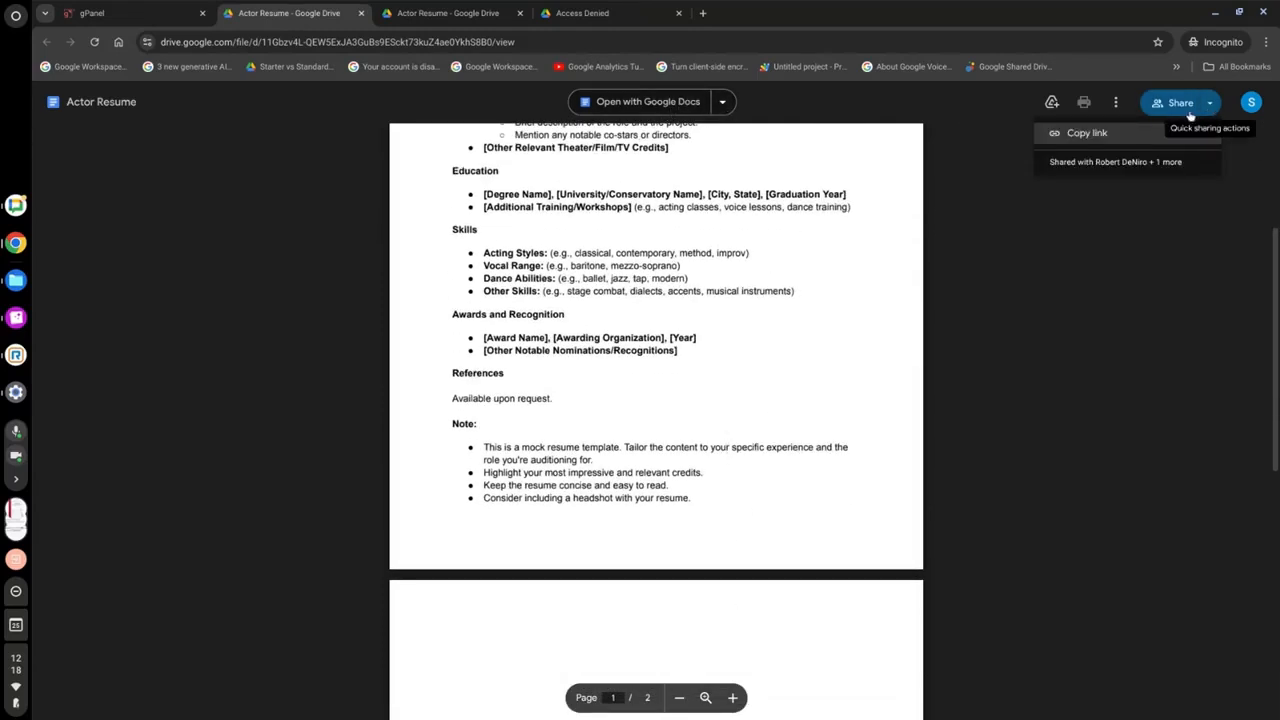
click(1179, 110)
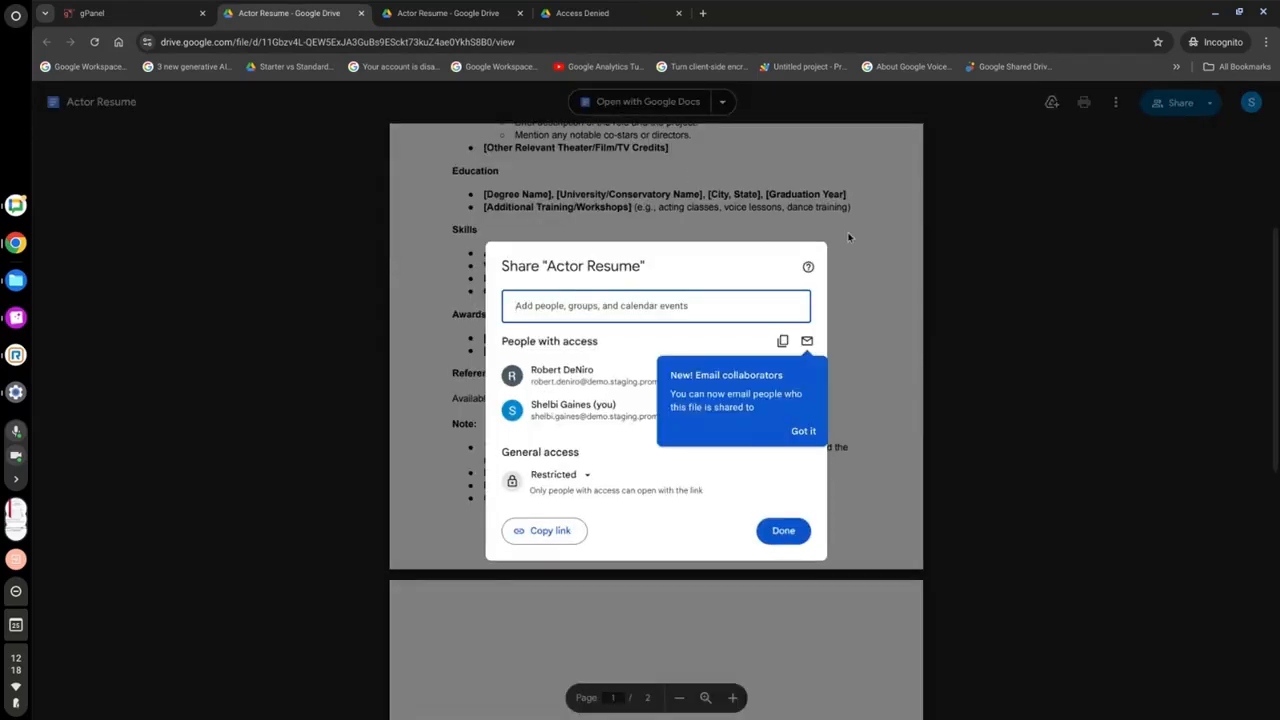
click(773, 531)
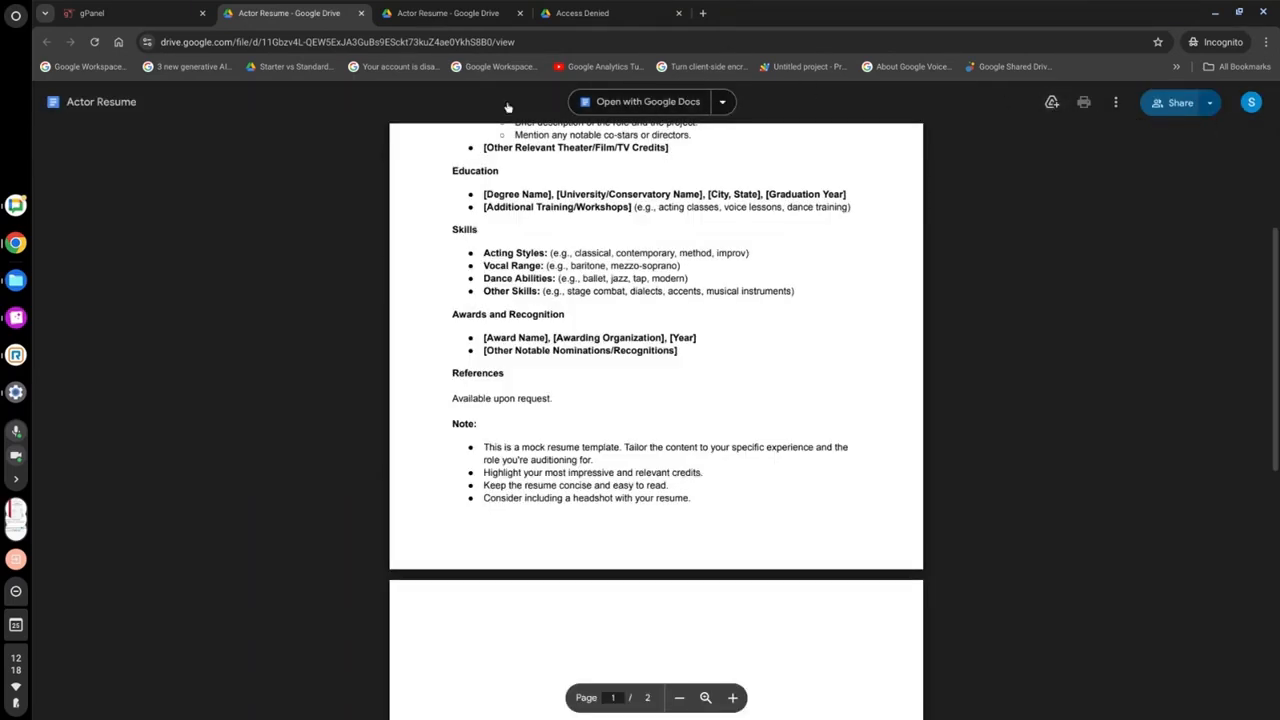
- Switch back to gPanel, try domain-wide link visibility for Actor Resume, look at its role choices, and leave without updating
click(130, 8)
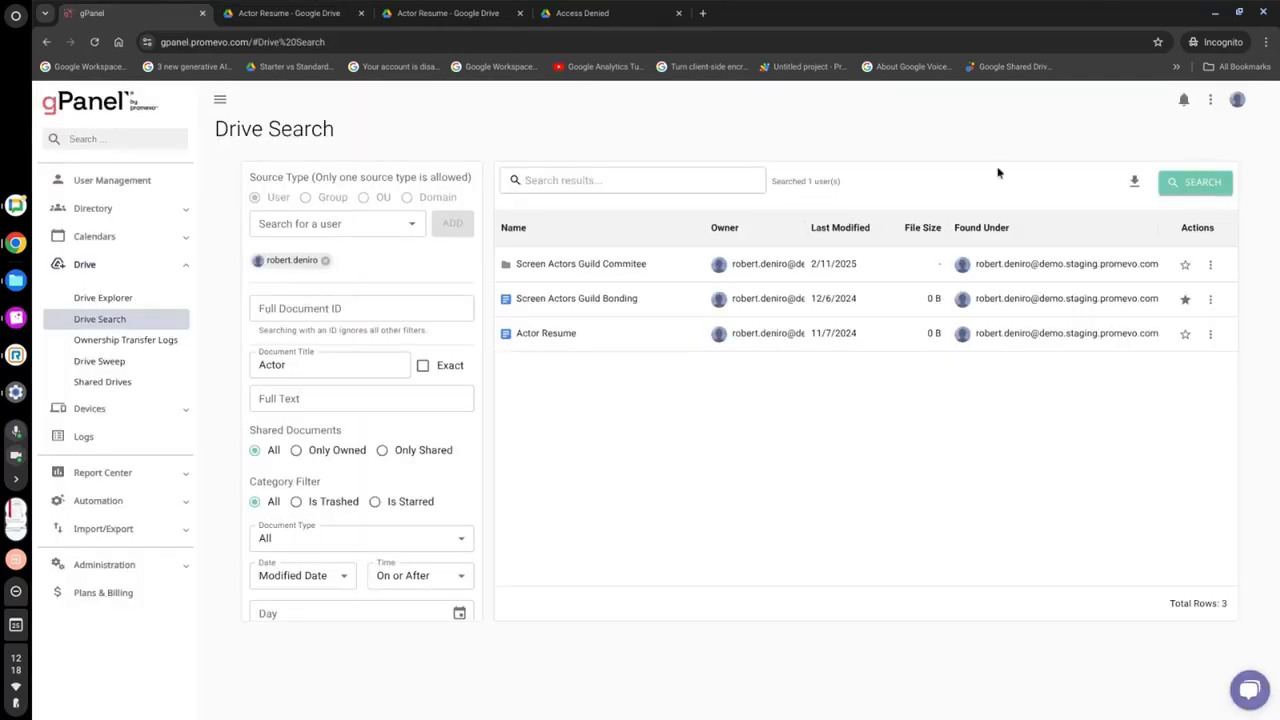
click(1210, 334)
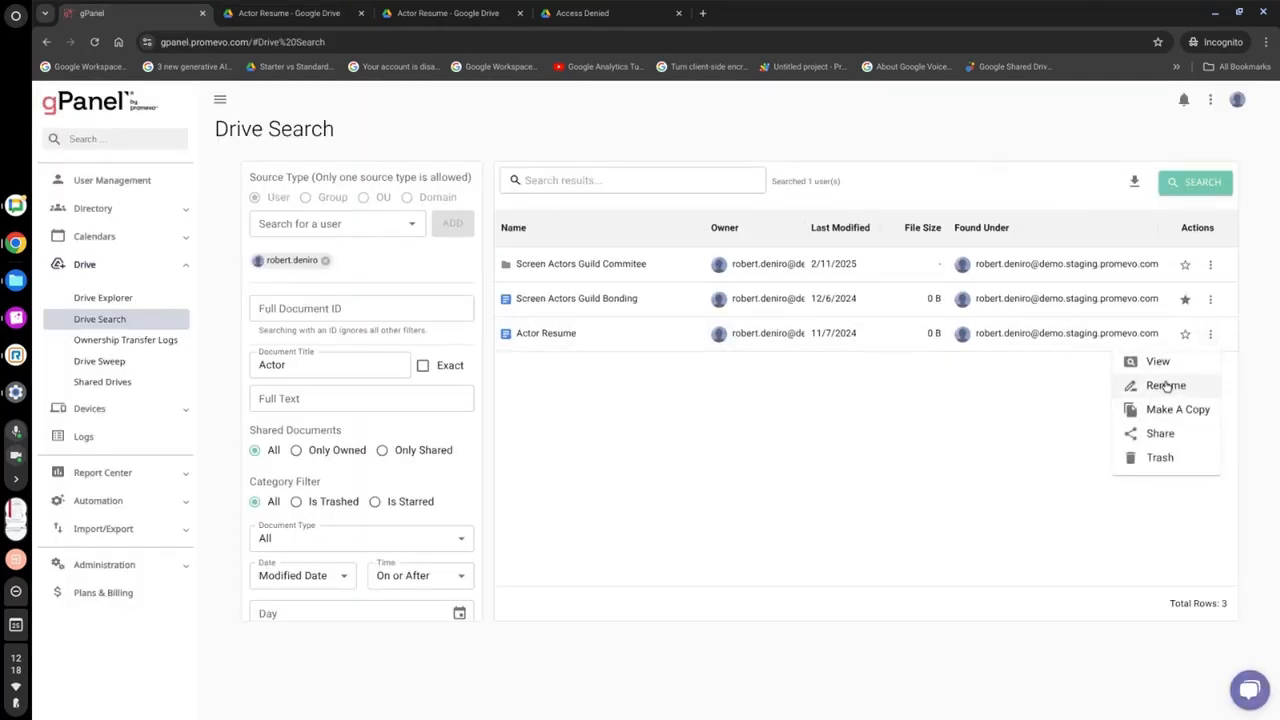
click(1145, 436)
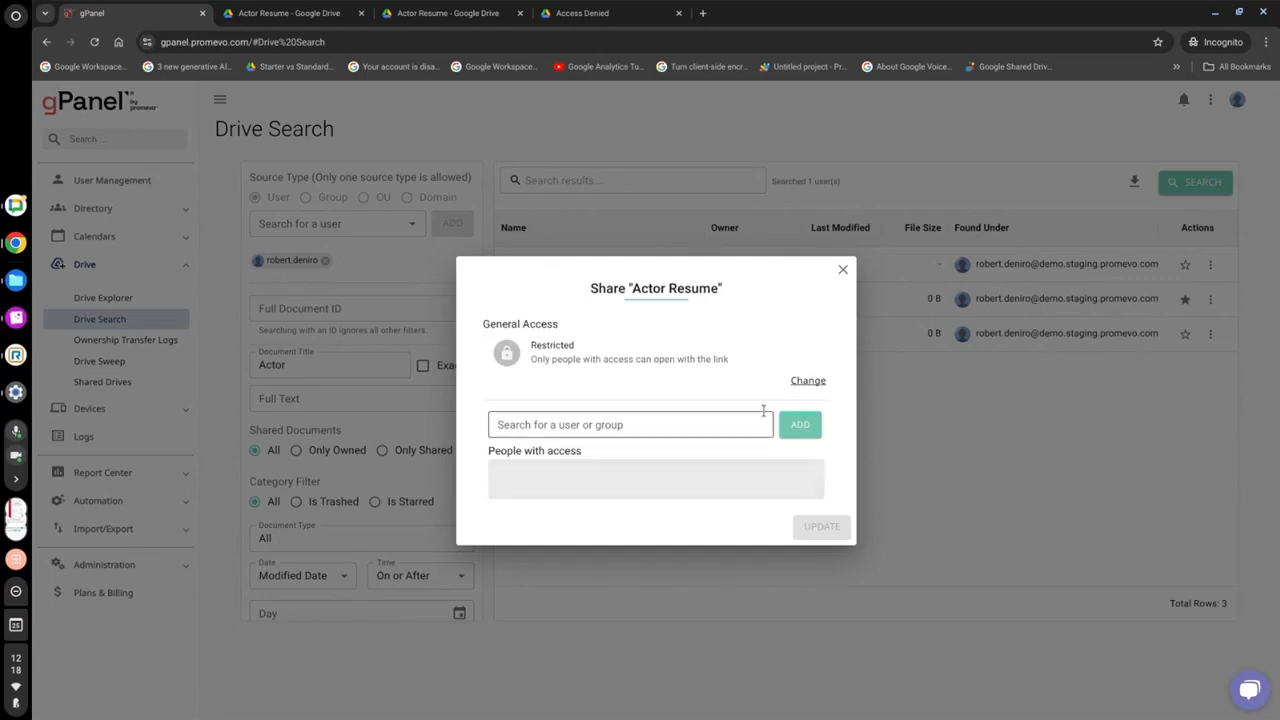
click(809, 344)
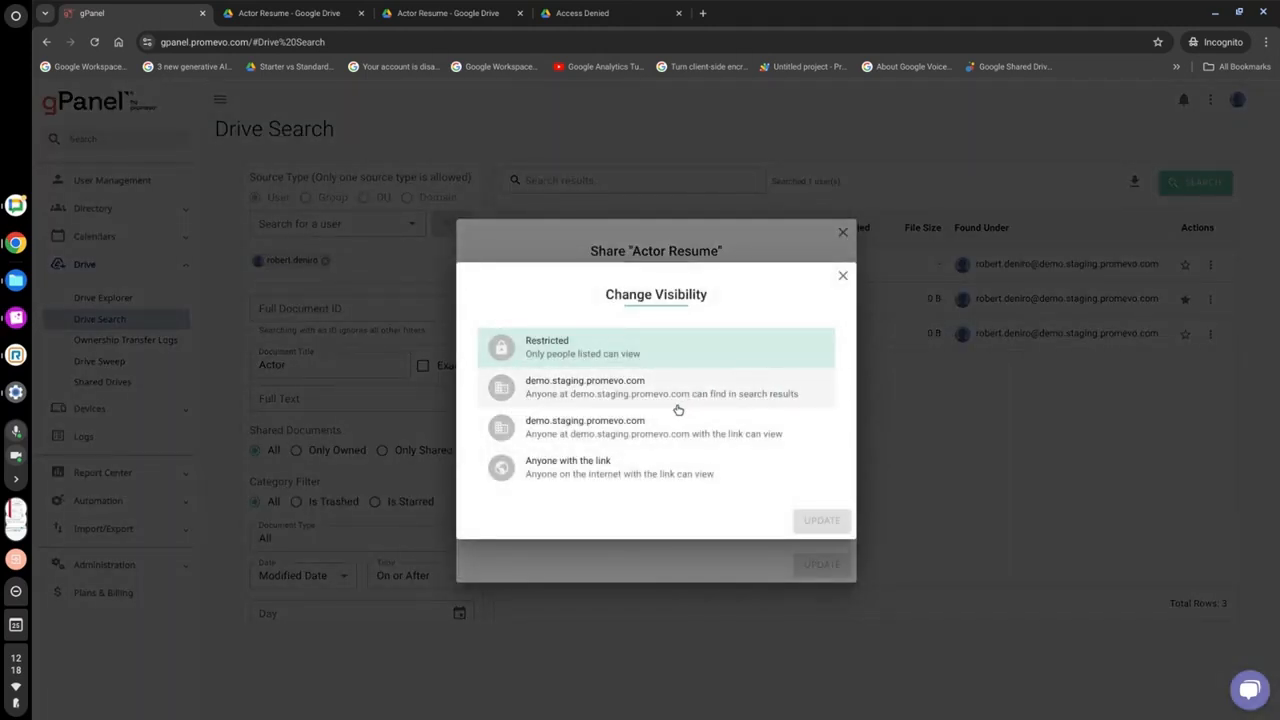
click(652, 433)
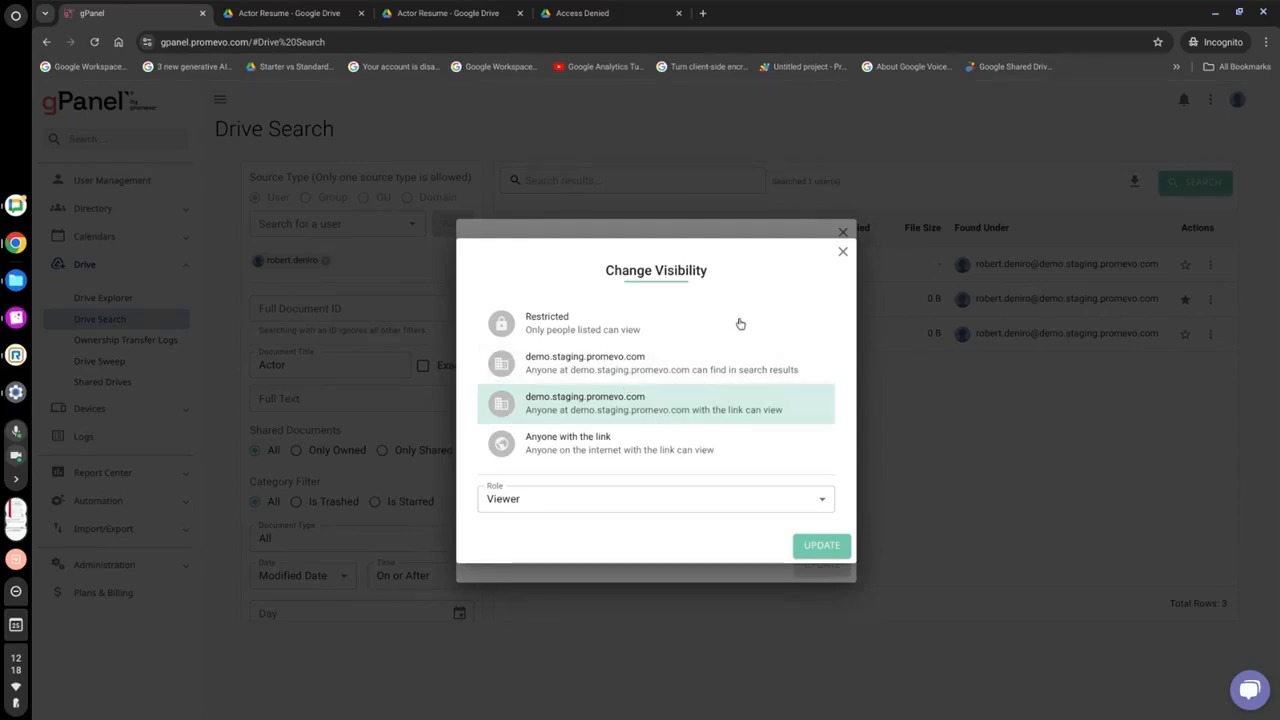
click(800, 510)
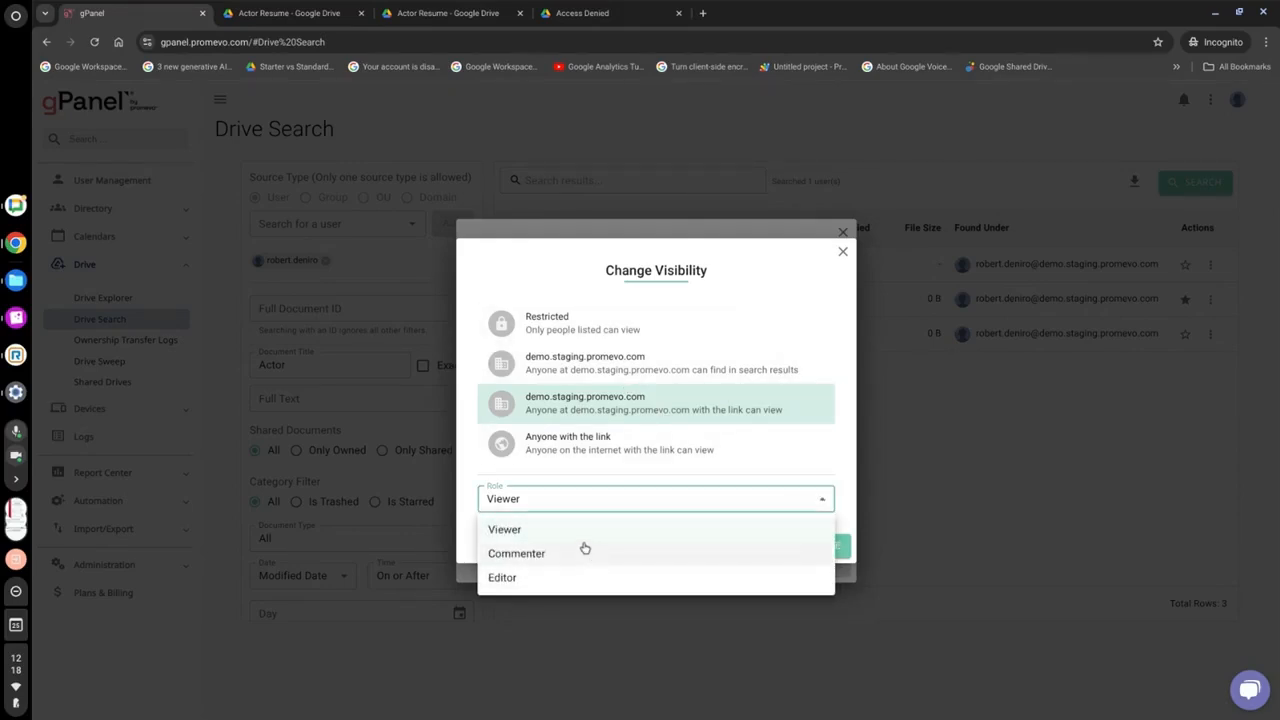
click(843, 252)
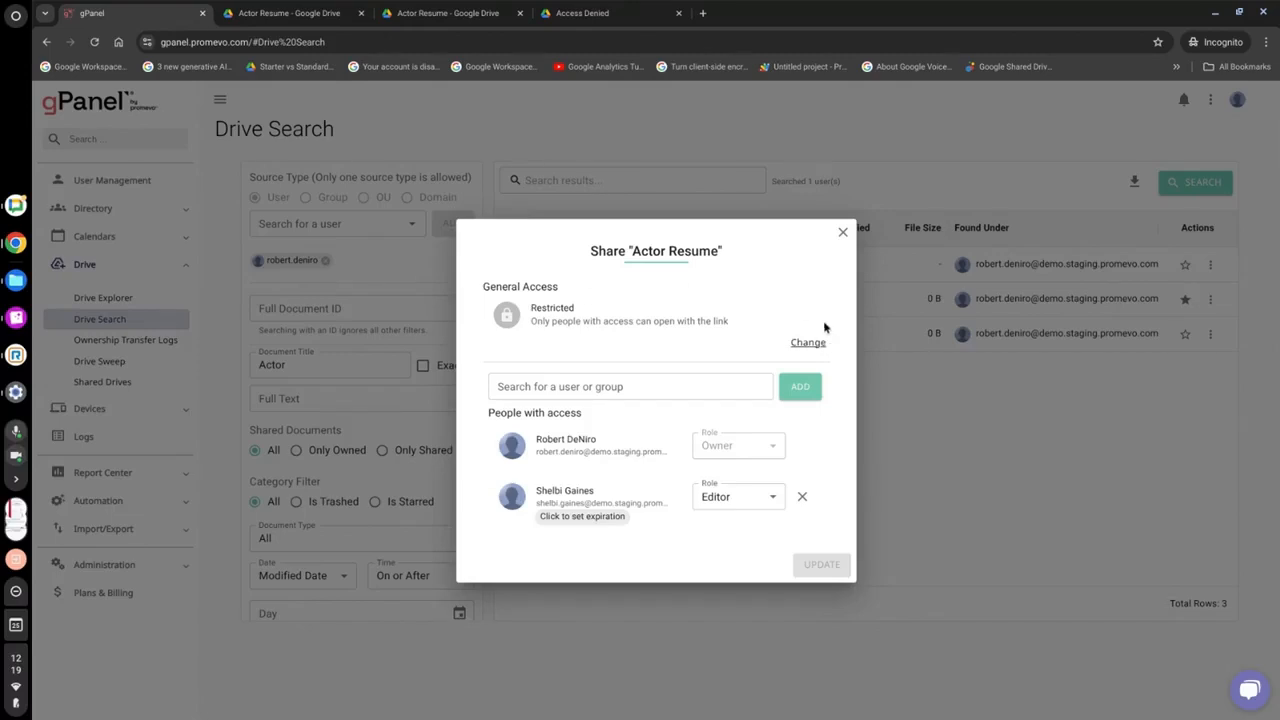
click(843, 234)
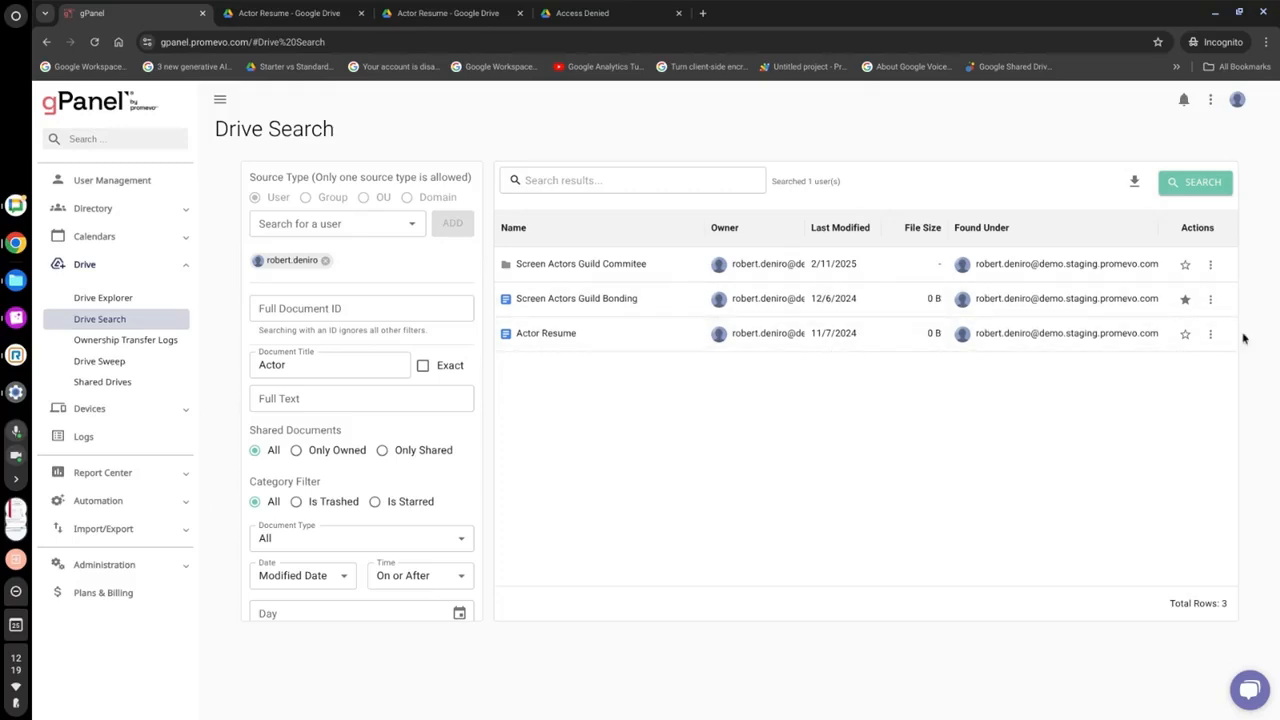
- Review the share settings of Actor Resume from the search results once more and close them unchanged
click(1210, 334)
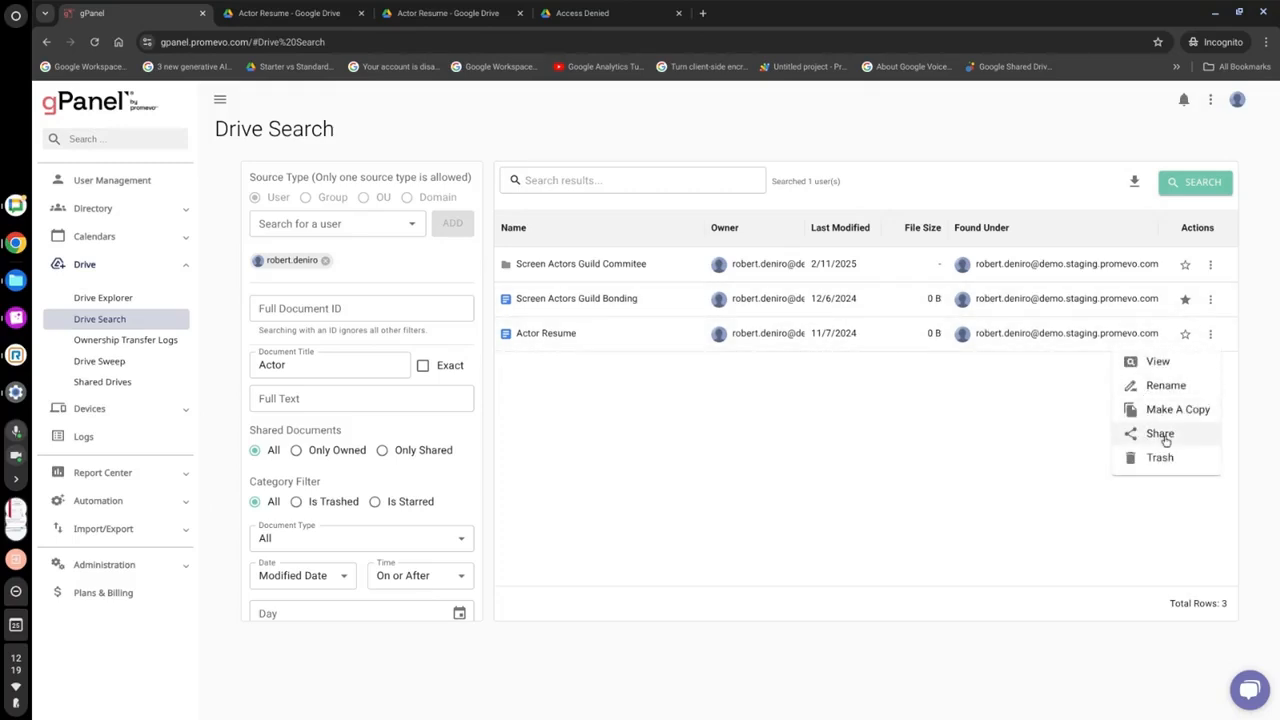
click(1160, 433)
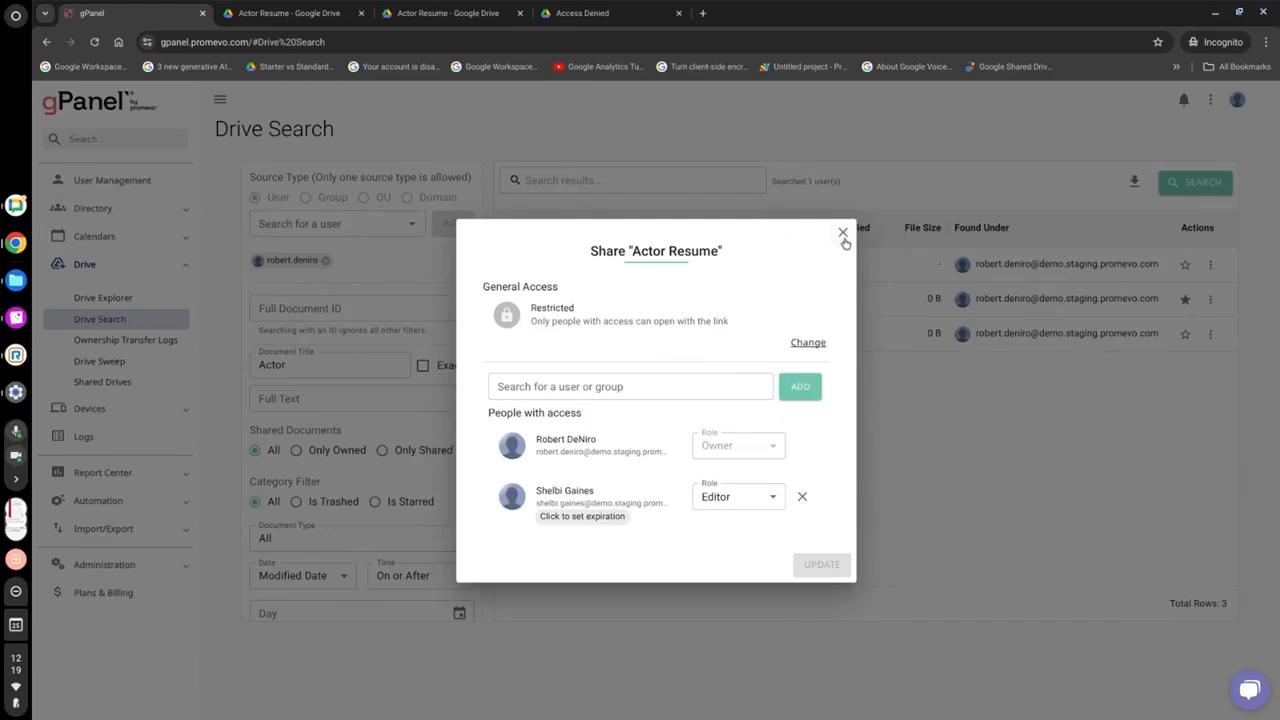
click(843, 233)
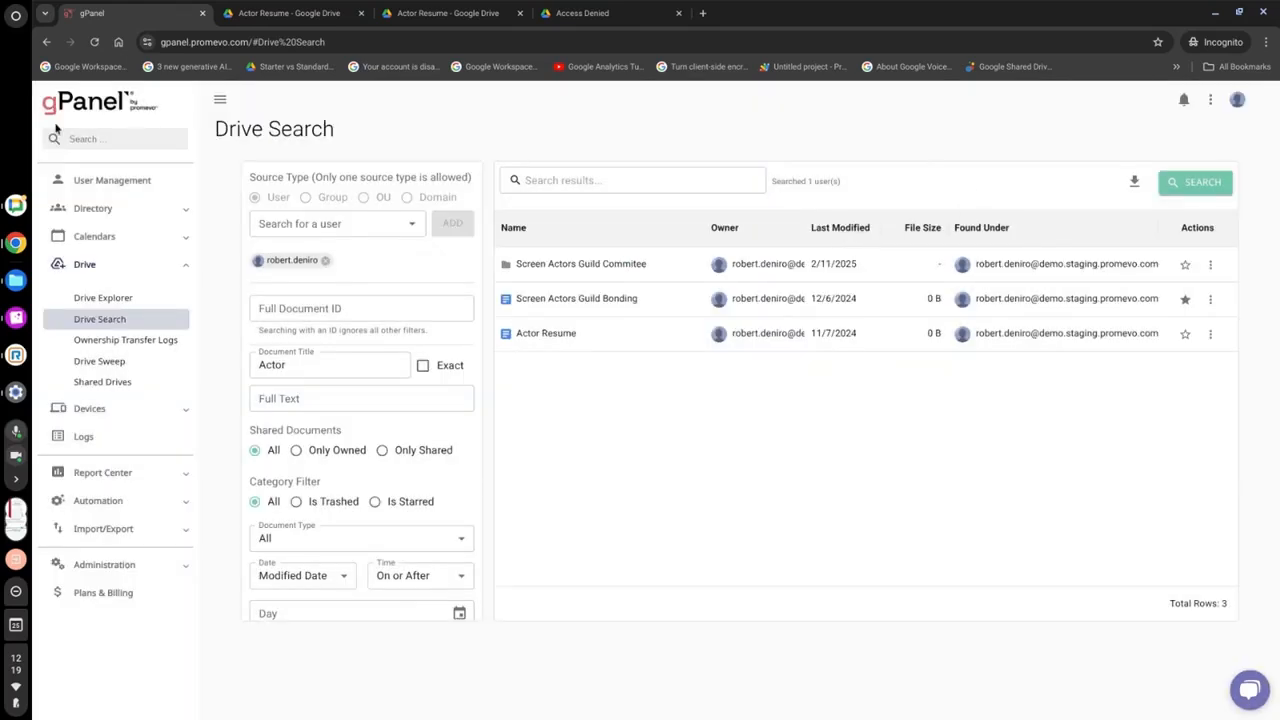
- Open the Ownership Transfer Logs to review past Drive ownership transfers
click(147, 344)
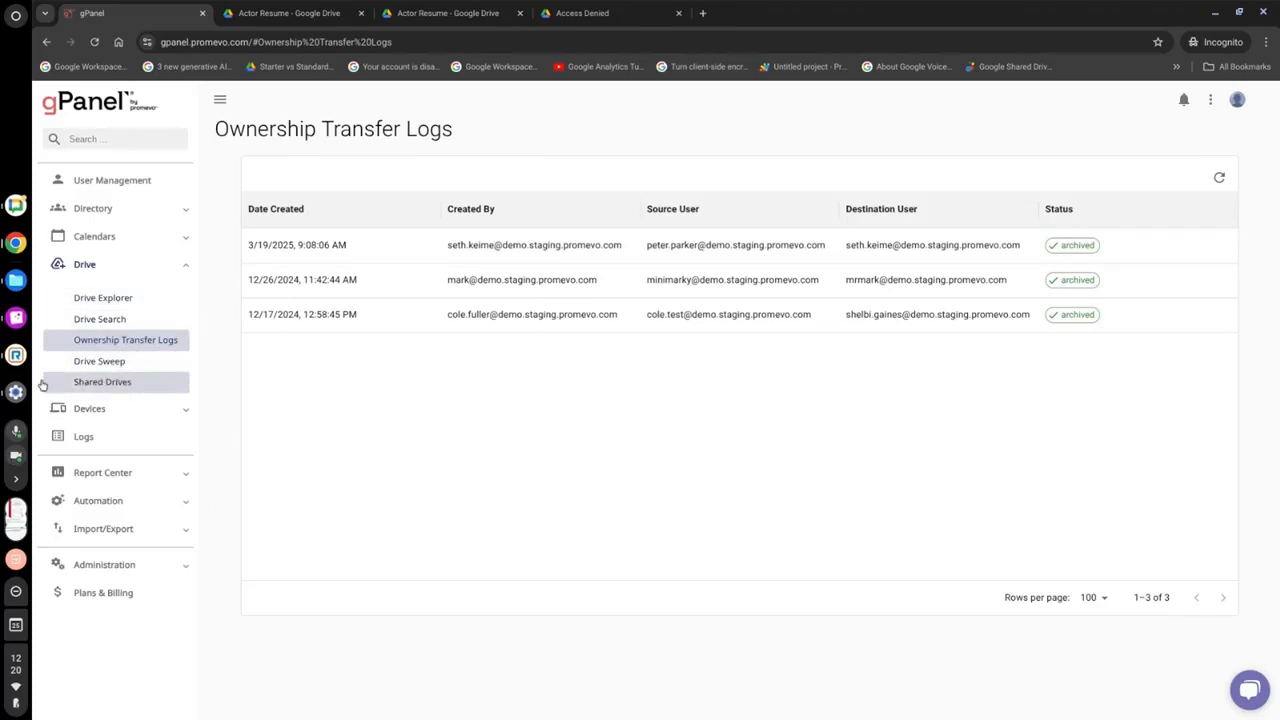
- Open the Shared Drives page and review the members of Avengers Shared Drive without changing them
click(125, 387)
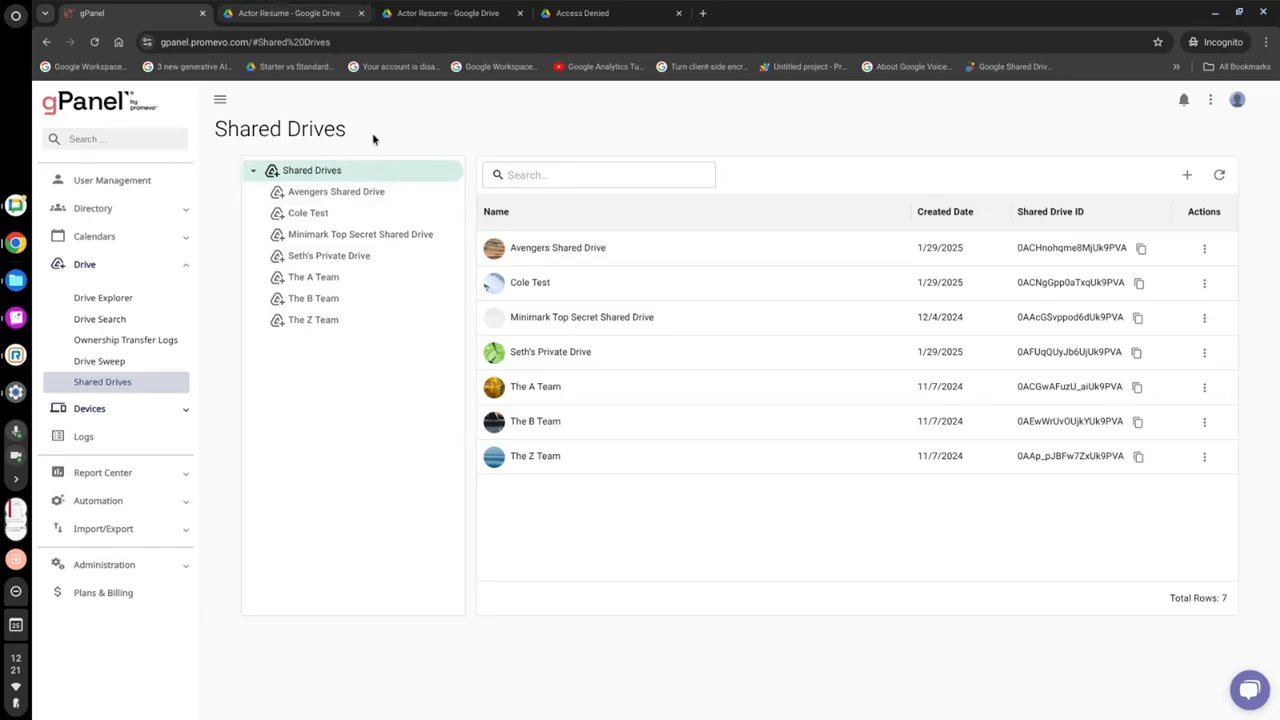
click(363, 165)
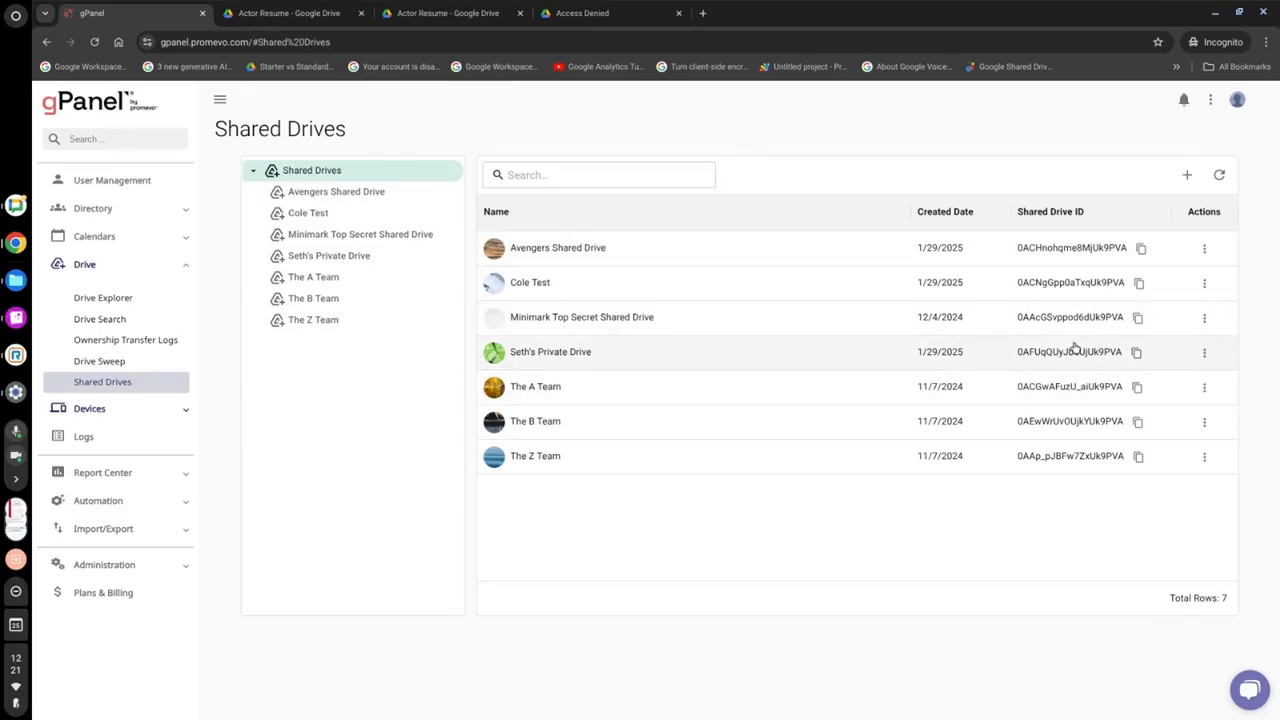
click(1204, 248)
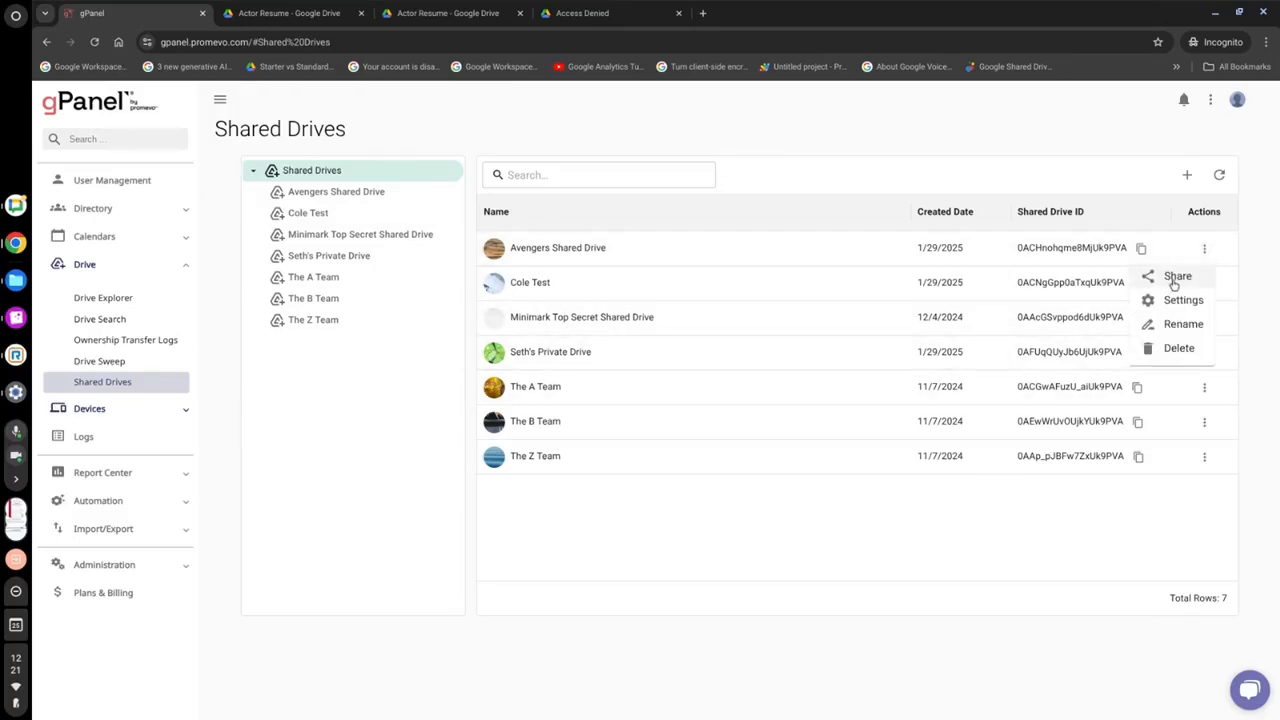
click(1175, 282)
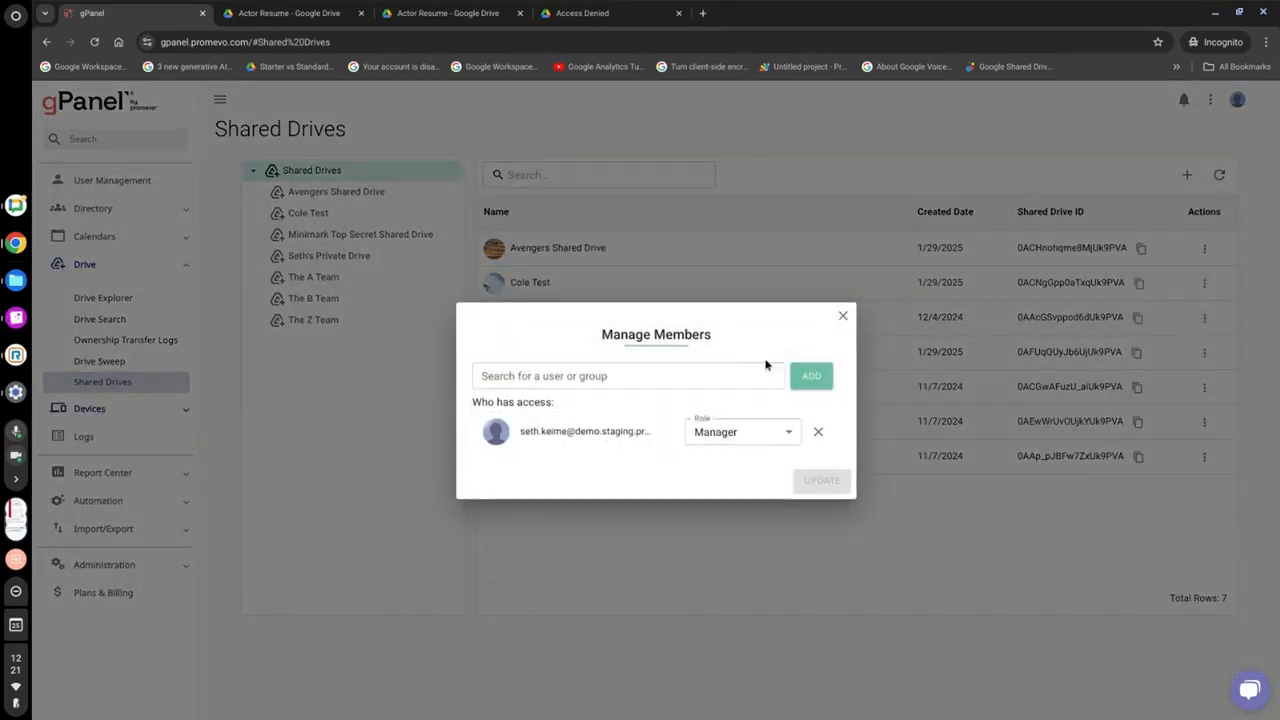
click(842, 317)
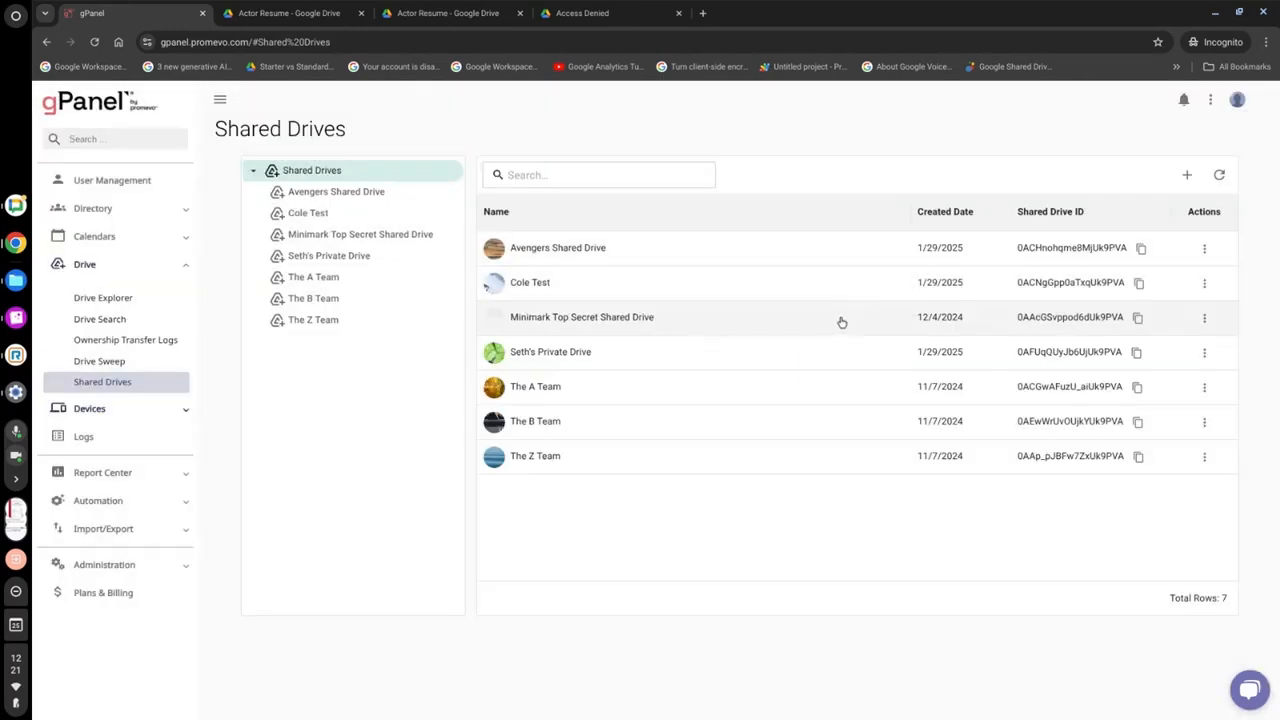
- Try disabling manager changes to settings, outside access and non-member access for Avengers Shared Drive, restore all three options, and leave without saving
click(1205, 250)
click(1186, 300)
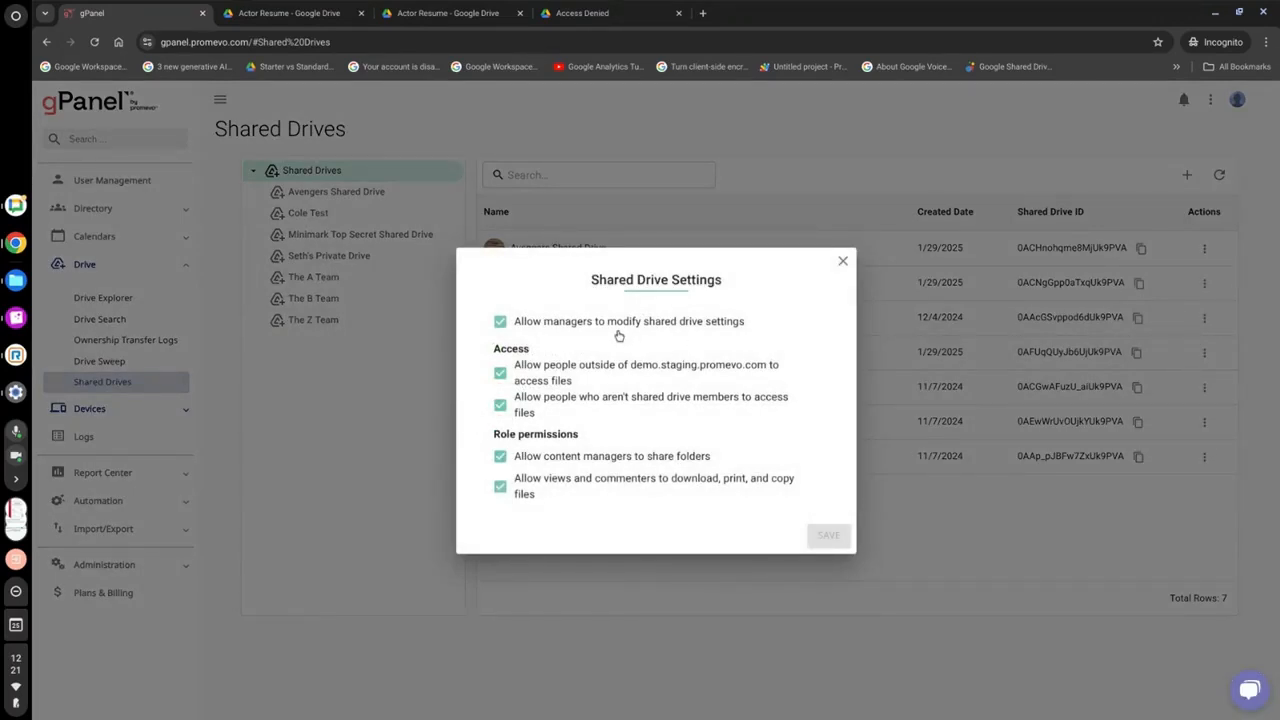
click(500, 321)
click(500, 373)
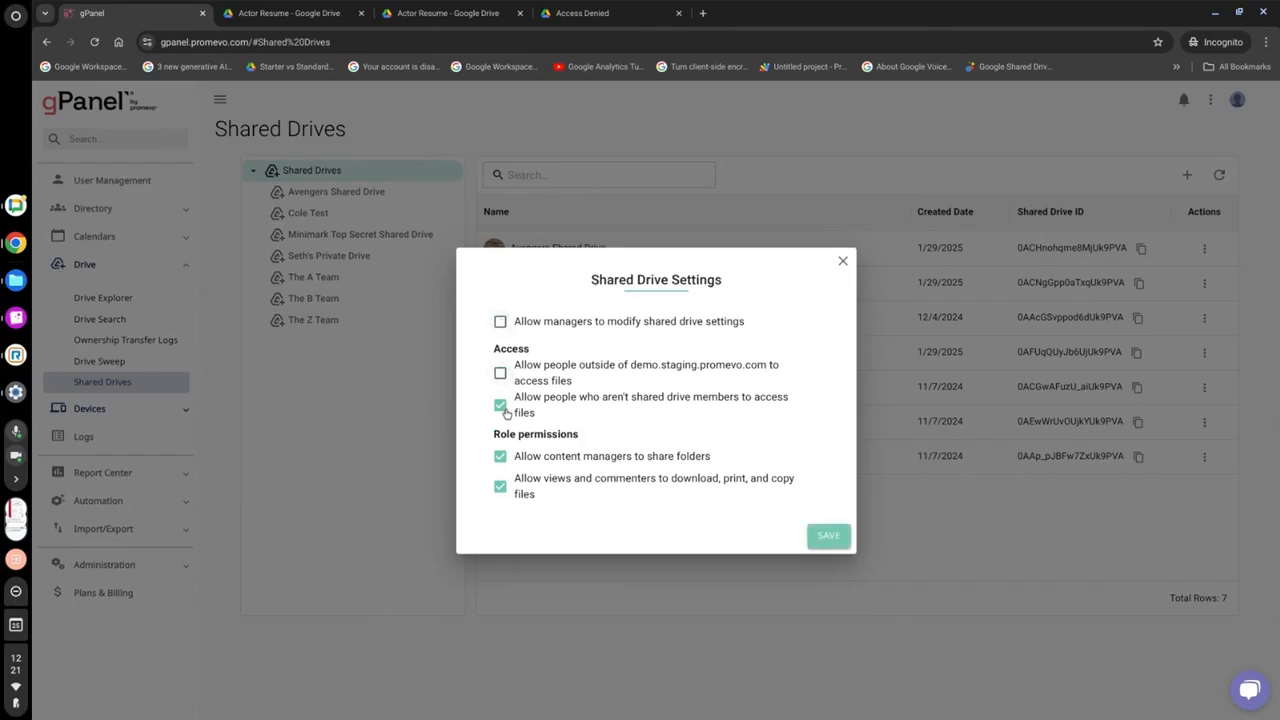
click(500, 404)
click(500, 321)
click(500, 373)
click(500, 404)
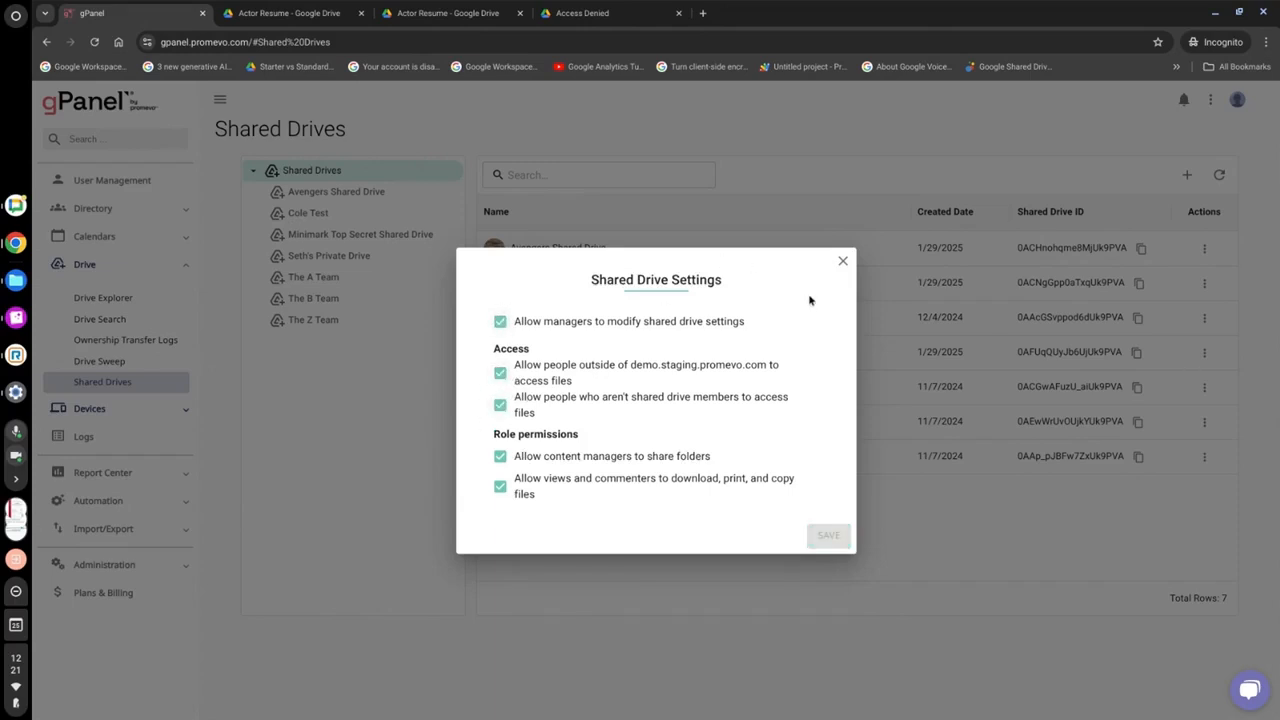
click(843, 262)
- Look at the rename dialog of the Test shared drive and close it without submitting a new name
click(1204, 283)
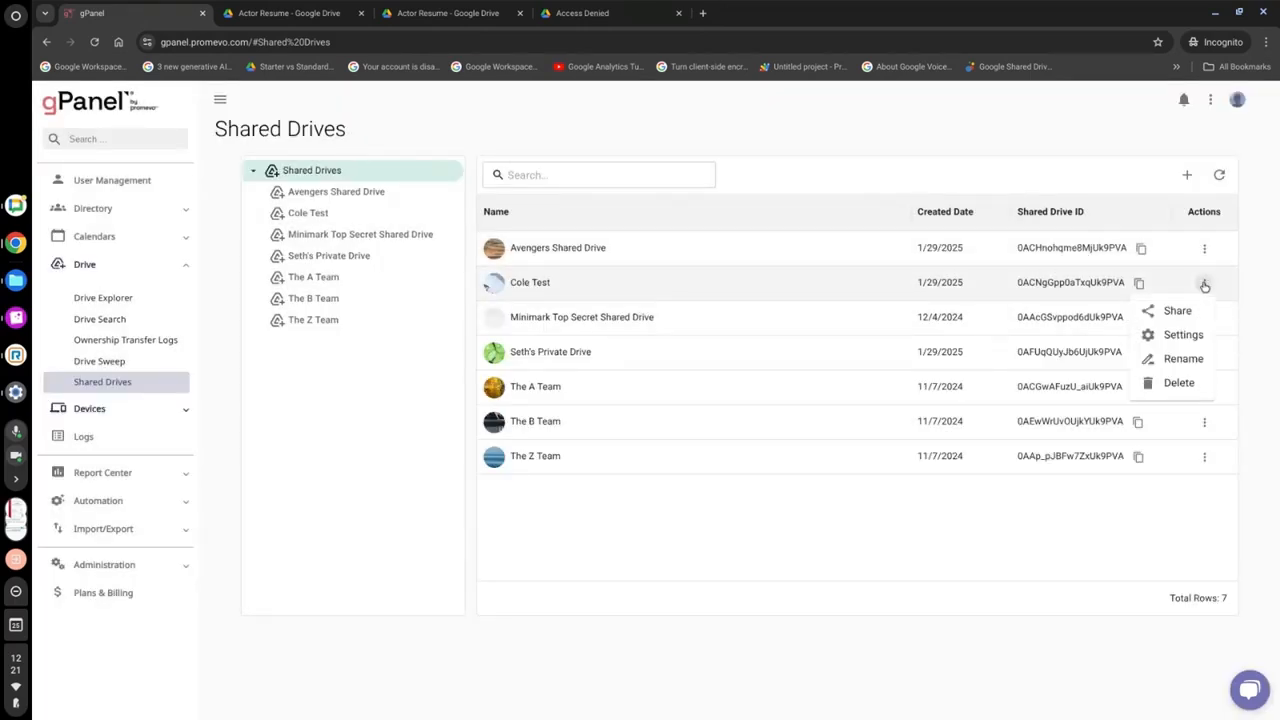
click(1180, 359)
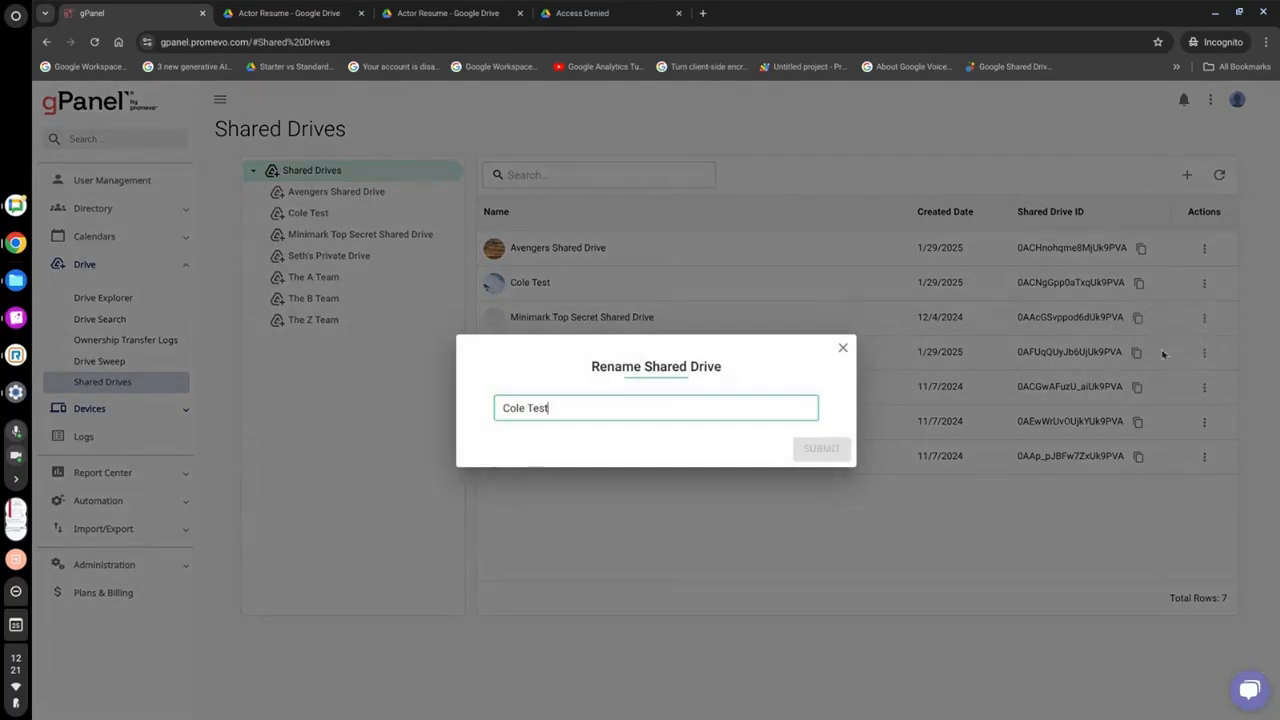
click(845, 350)
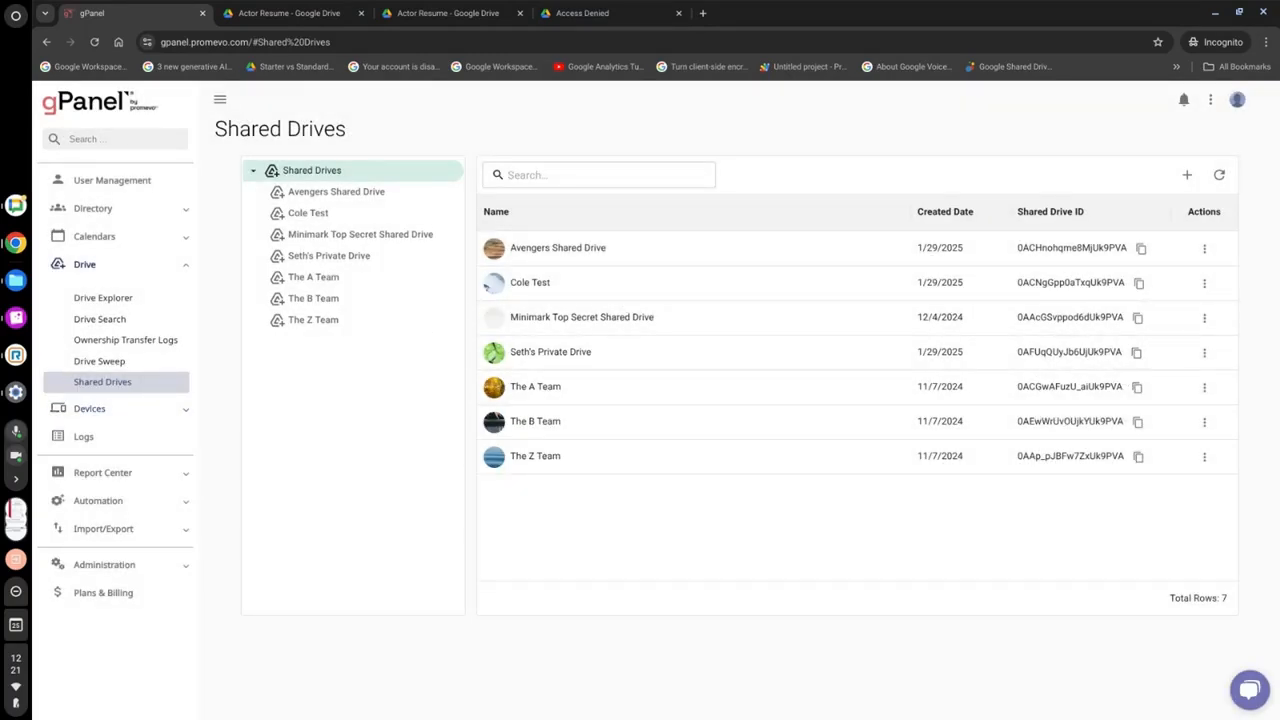
- Open the Test shared drive and request access by adding yourself as Content Manager
click(306, 214)
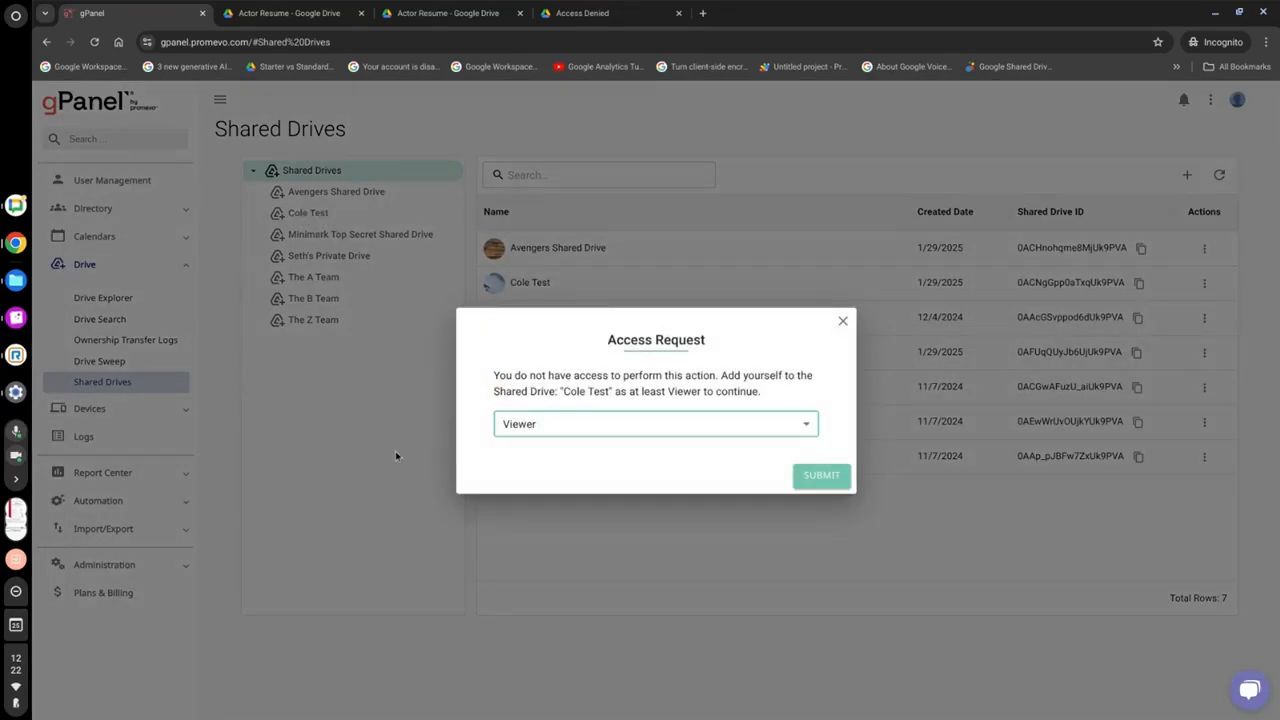
click(777, 430)
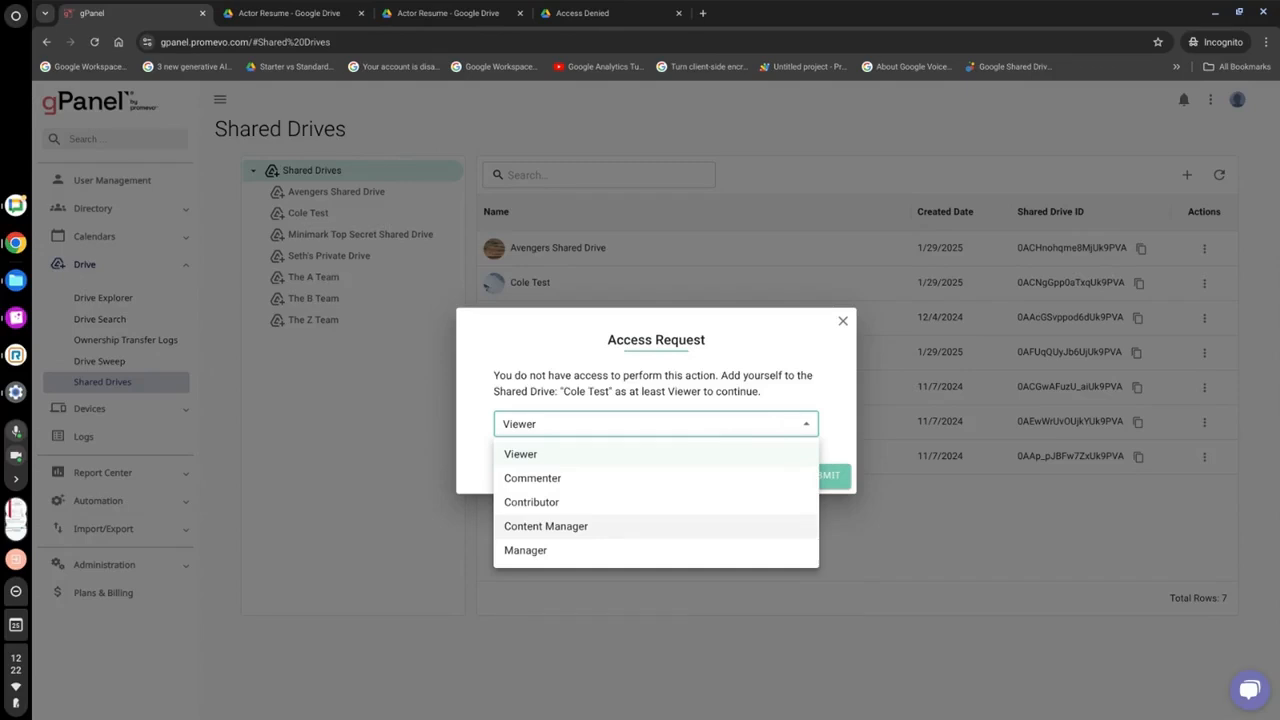
click(617, 536)
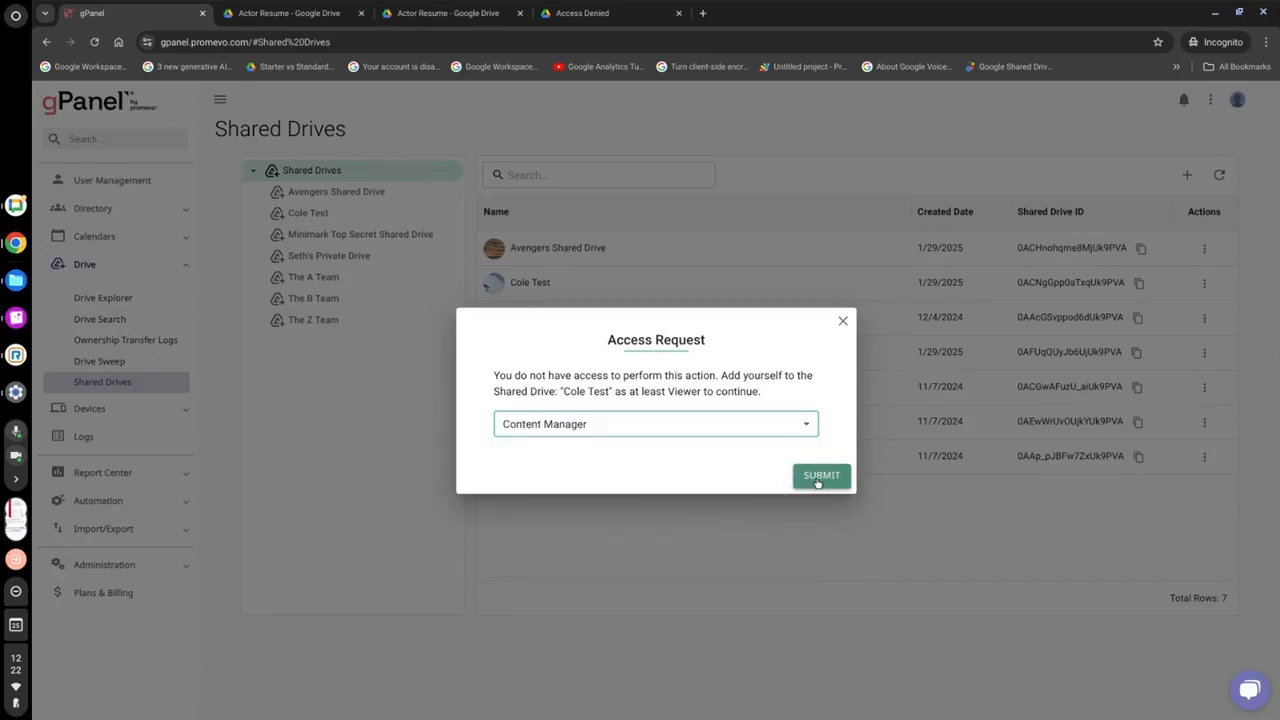
click(819, 479)
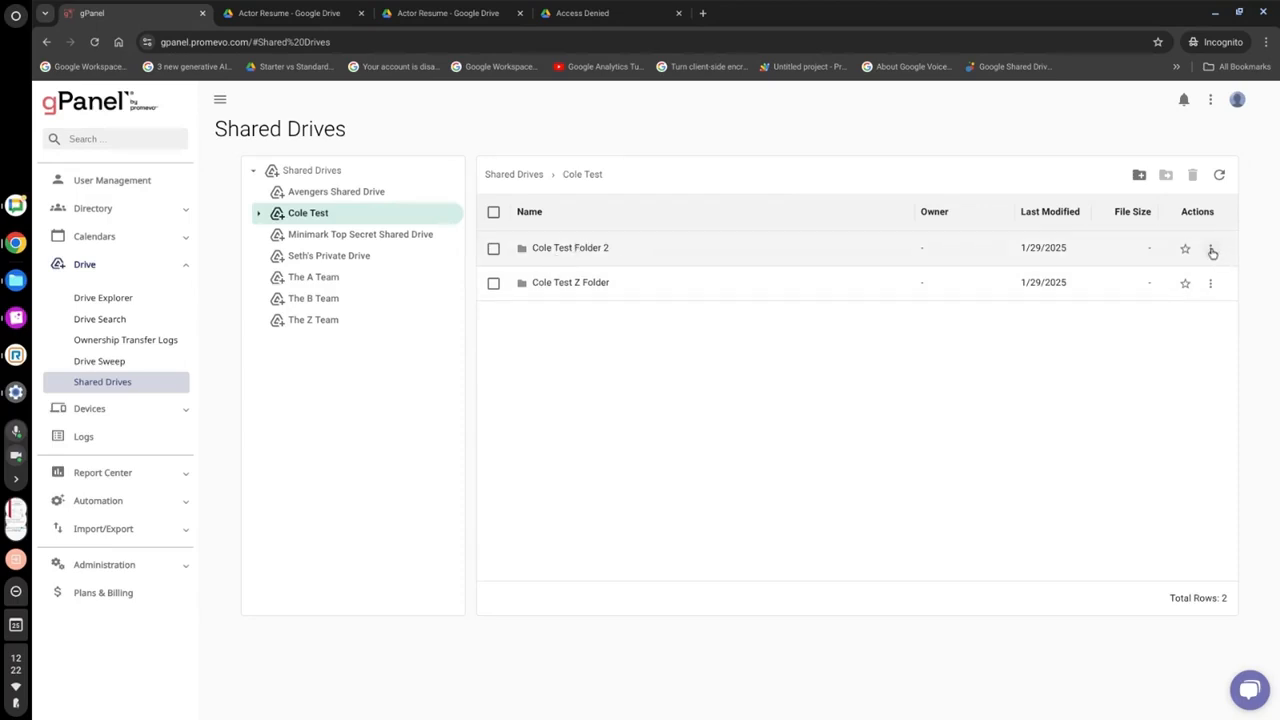
- Check the actions available for Folder 2 in the Test shared drive, look inside the folder, and return to the drive
click(1210, 249)
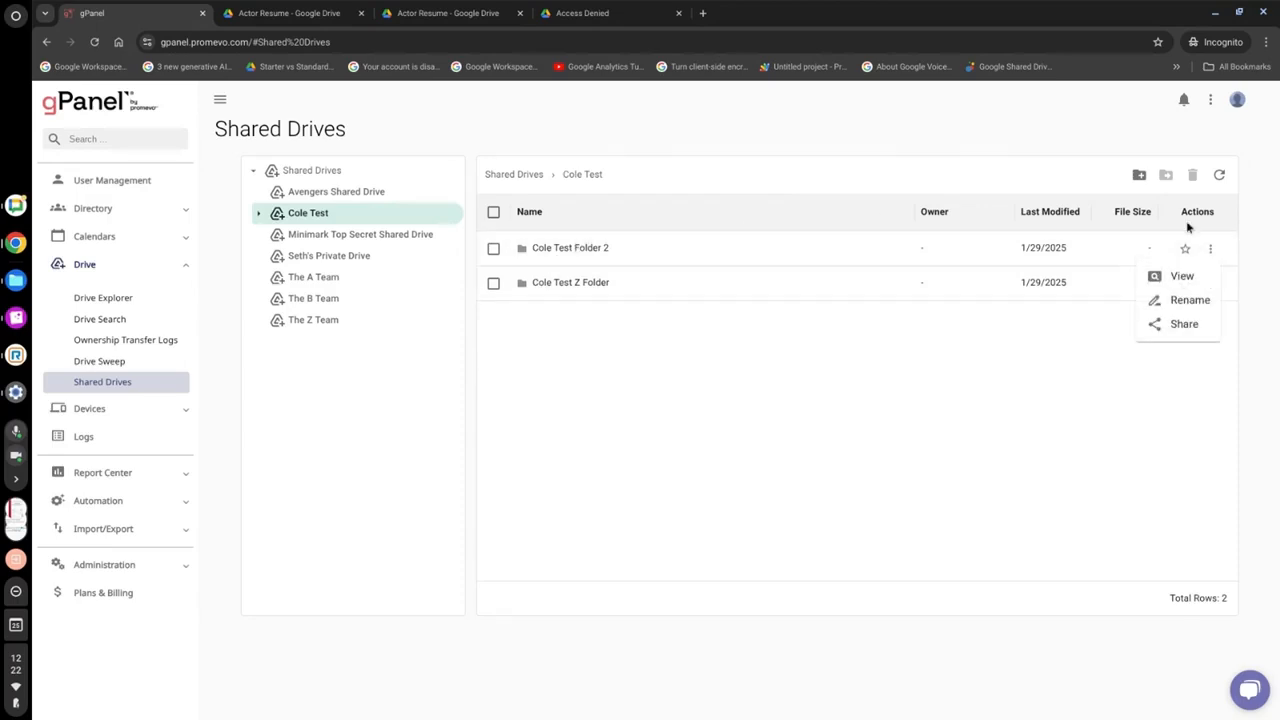
click(577, 249)
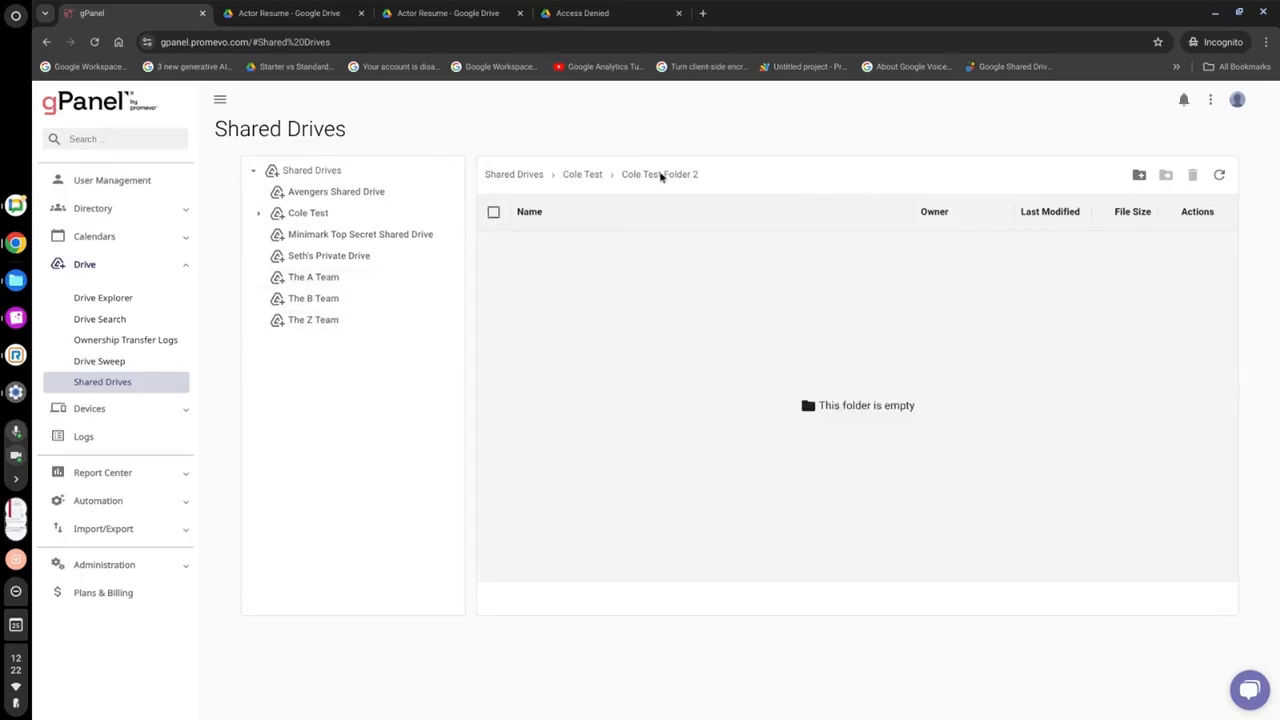
click(582, 174)
click(558, 258)
- Browse Minimark Top Secret Shared Drive through Project 1 into P1 Folder
click(340, 236)
click(620, 255)
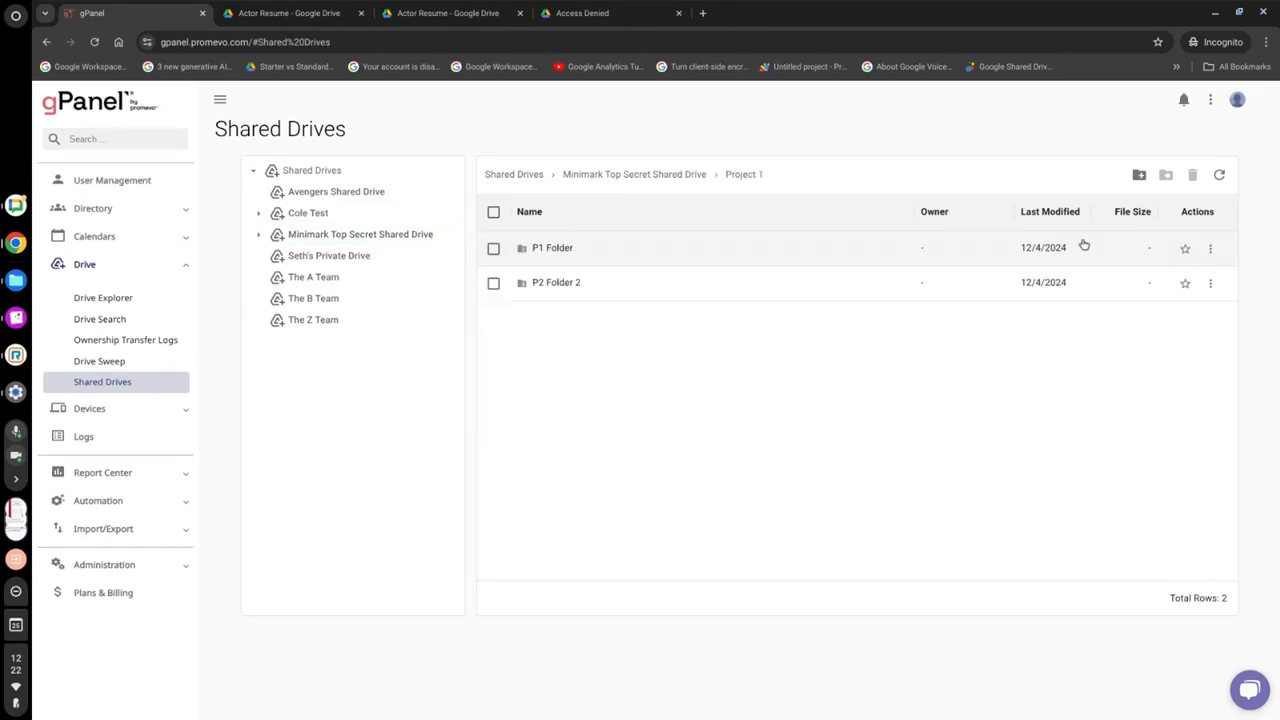
click(545, 248)
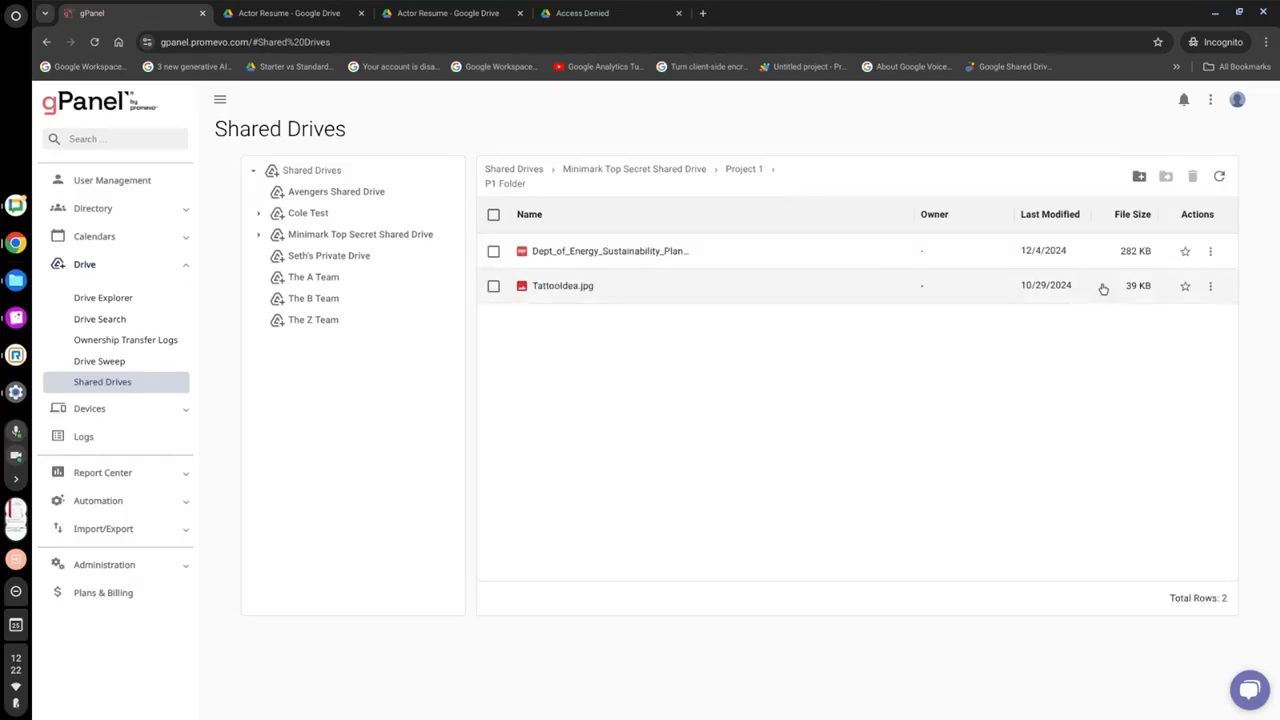
- Select the Dept_of_Energy_Sustainability_Plan PDF in P1 Folder, view it in Google Drive, and skim its content
click(575, 253)
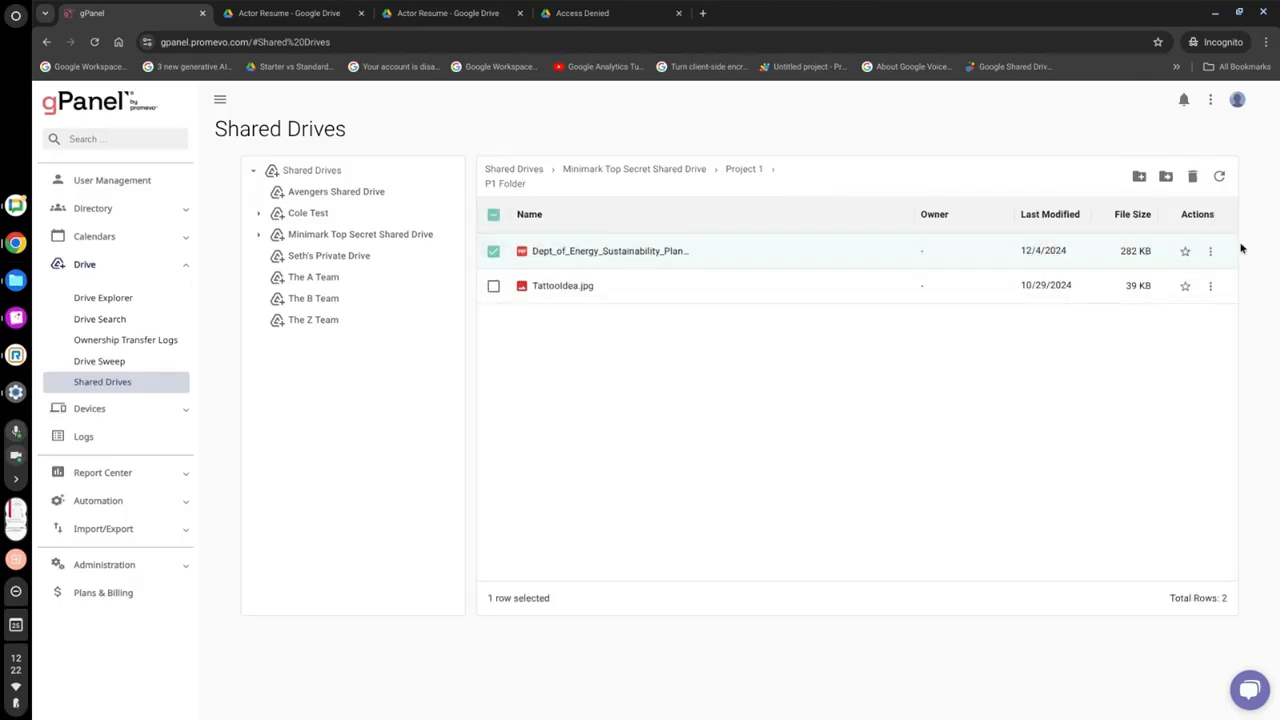
click(1210, 251)
click(1177, 277)
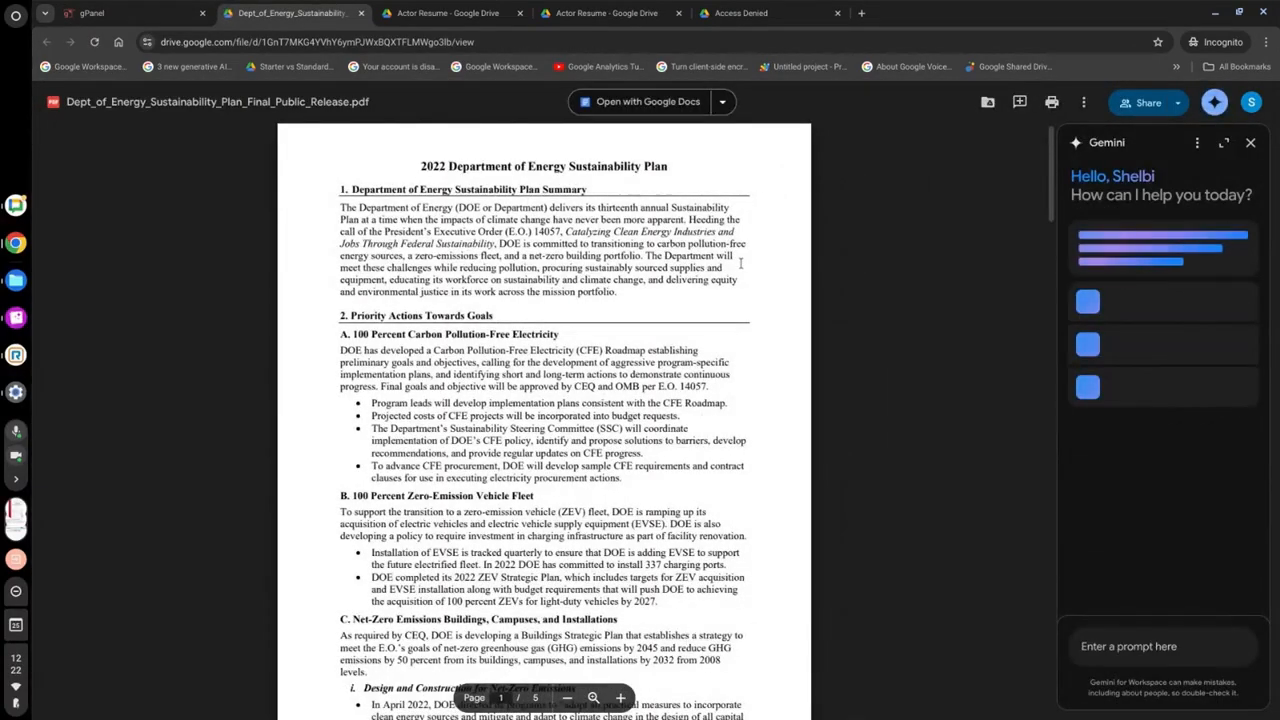
scroll(843, 203, down, 2)
scroll(843, 203, up, 2)
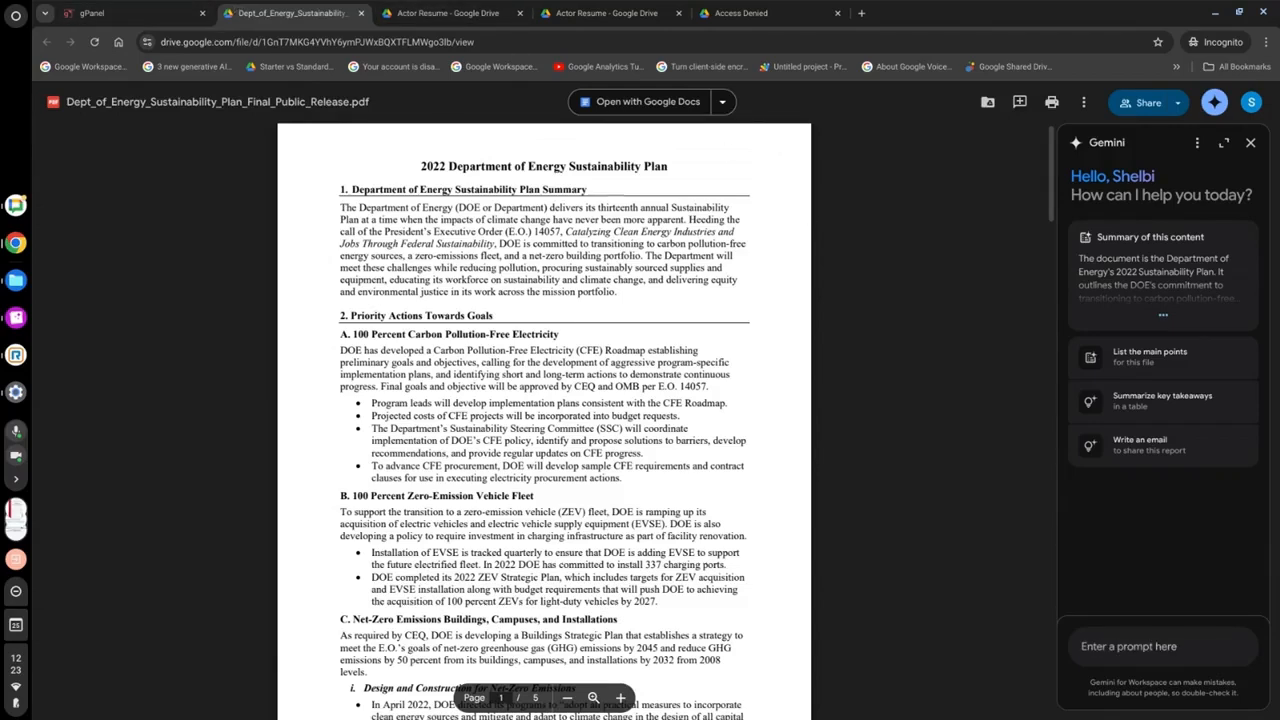
- Switch back to gPanel, try to open Avengers Shared Drive, dismiss its access request, and return to the Shared Drives list
click(122, 8)
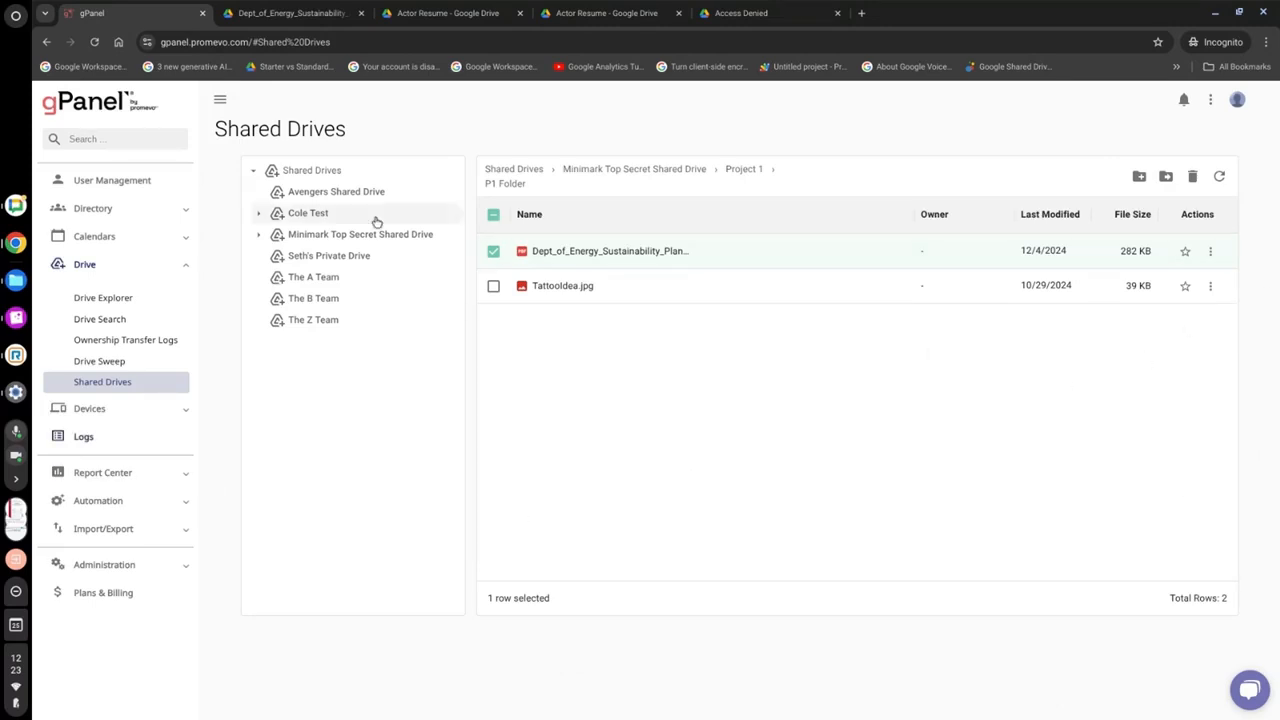
click(323, 192)
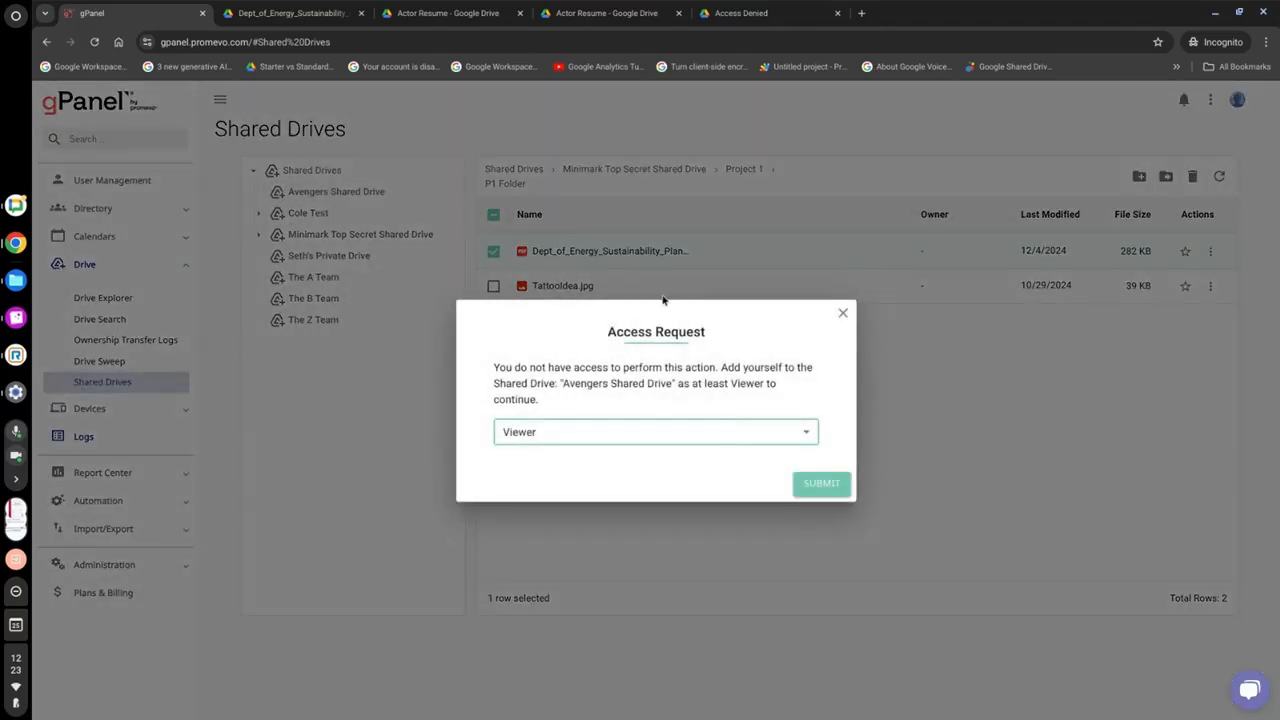
click(844, 311)
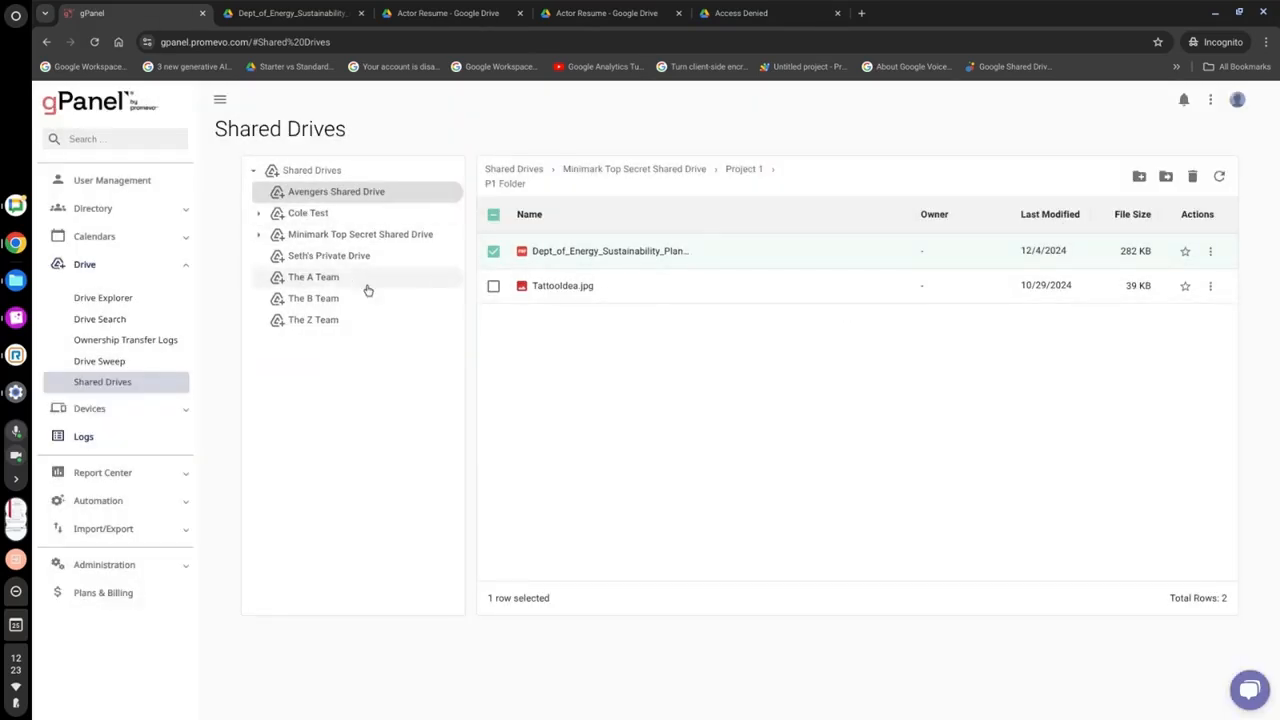
click(300, 218)
click(298, 174)
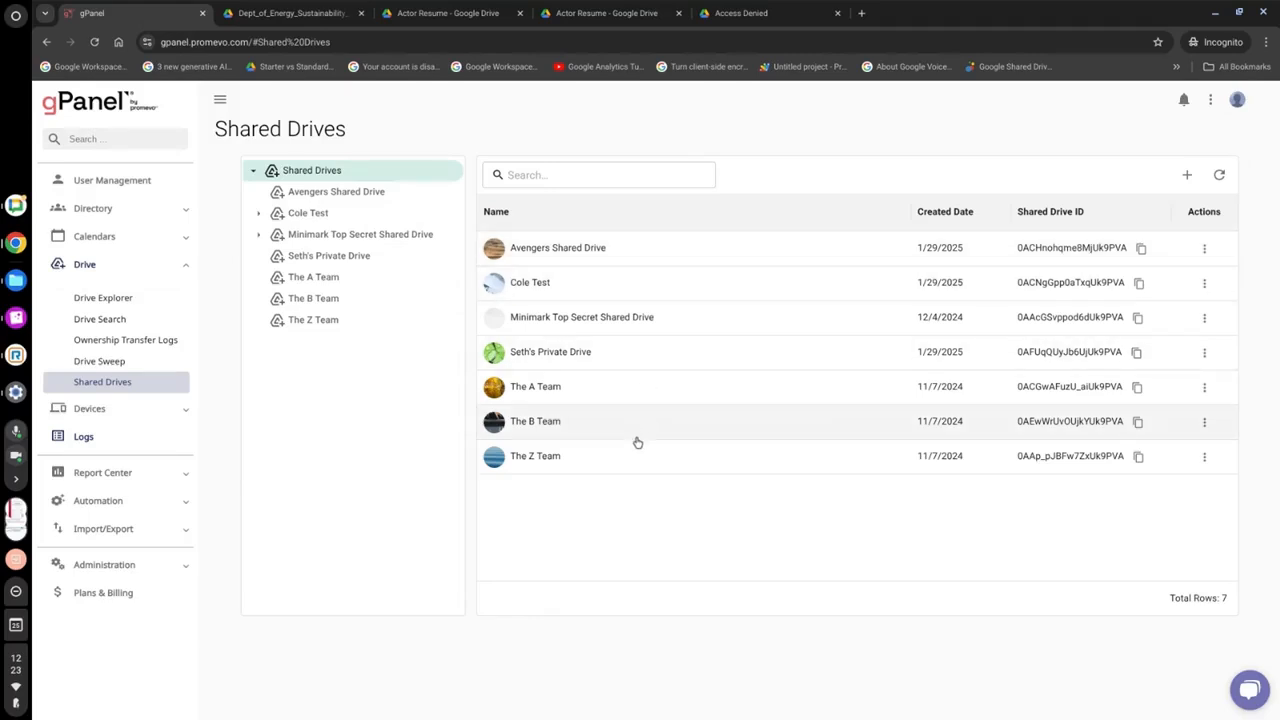
- Open the user-named private shared drive, view its test file share document in Google Drive, and switch back to gPanel
click(637, 357)
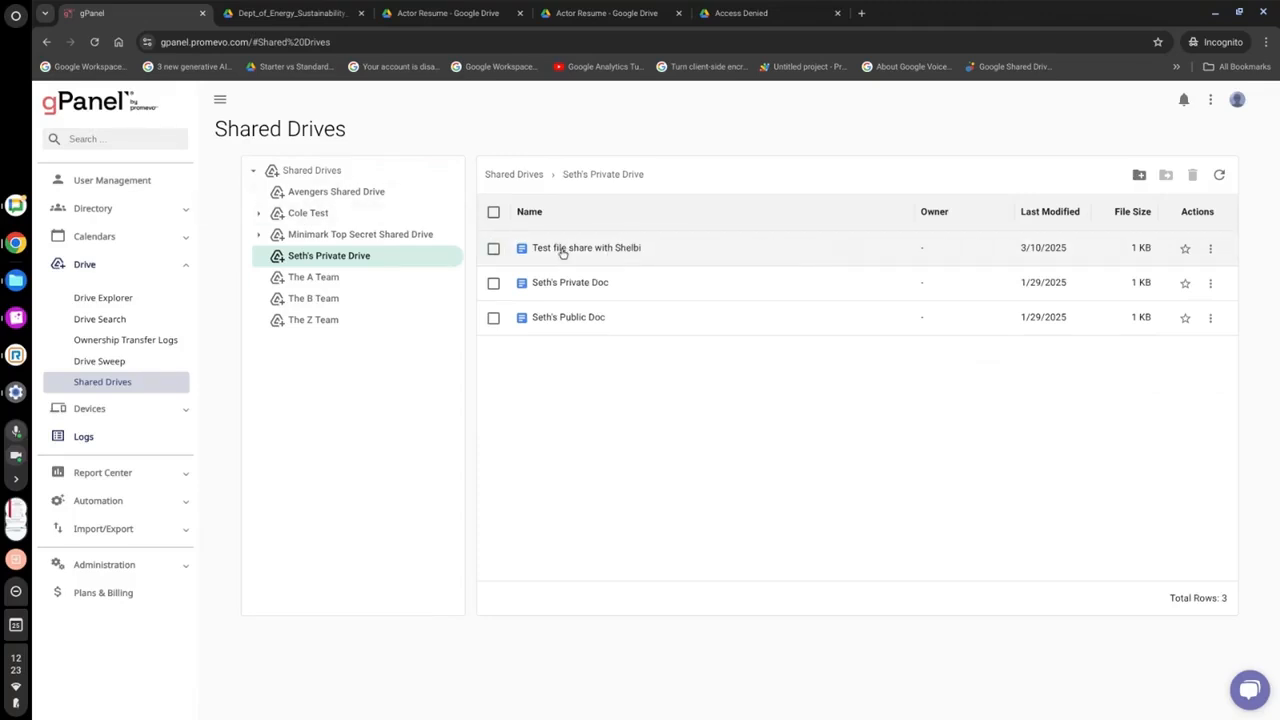
click(1210, 252)
click(1168, 274)
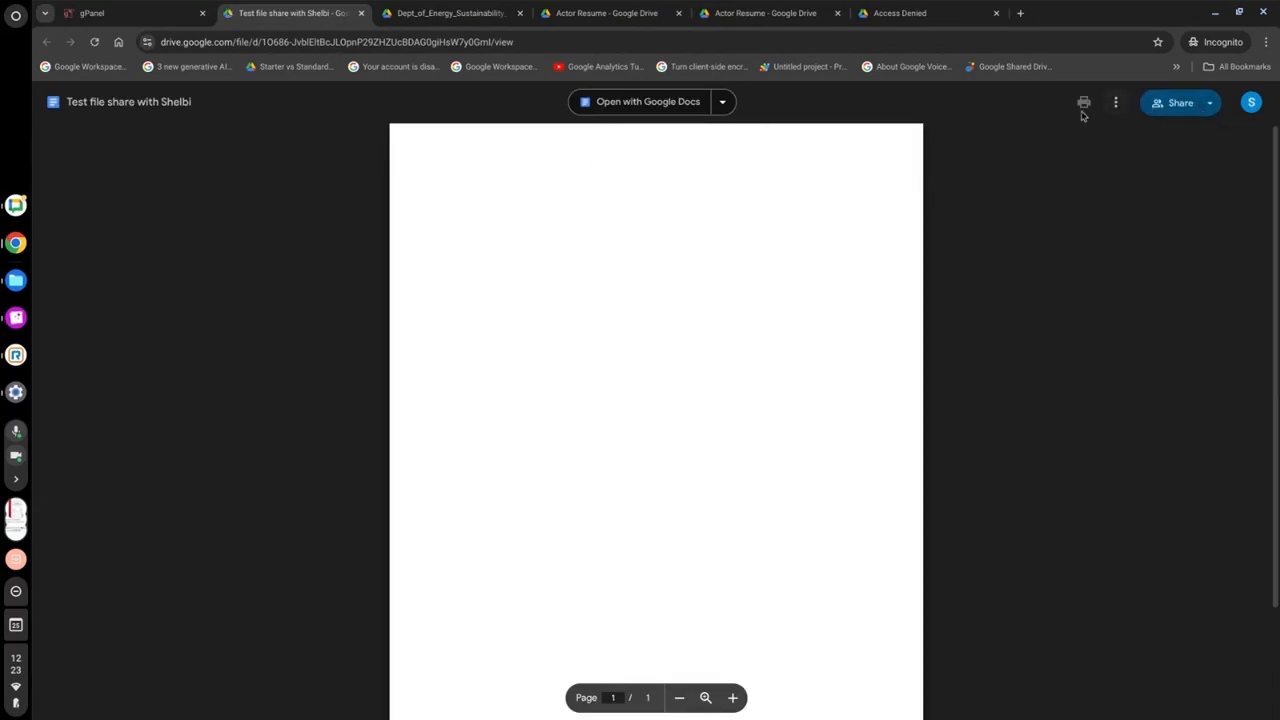
click(122, 12)
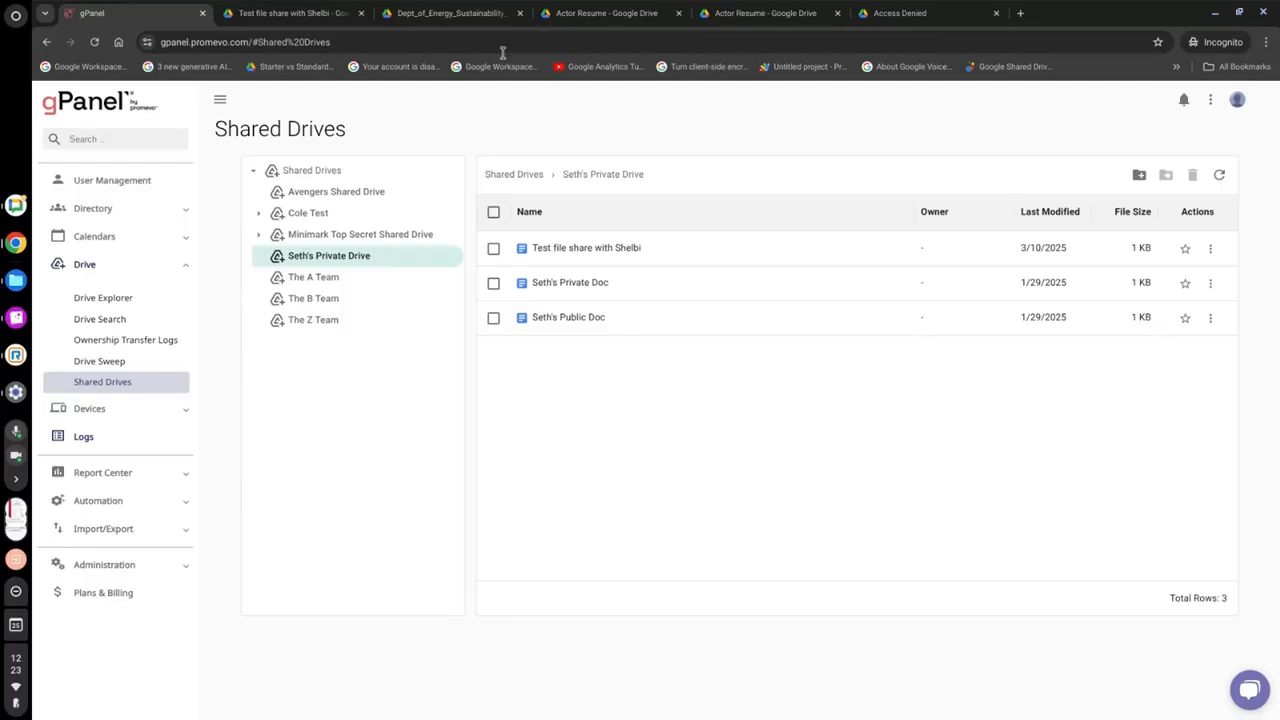
- Try to change the private document's general access to Anyone with the link with the Commenter role
click(1210, 283)
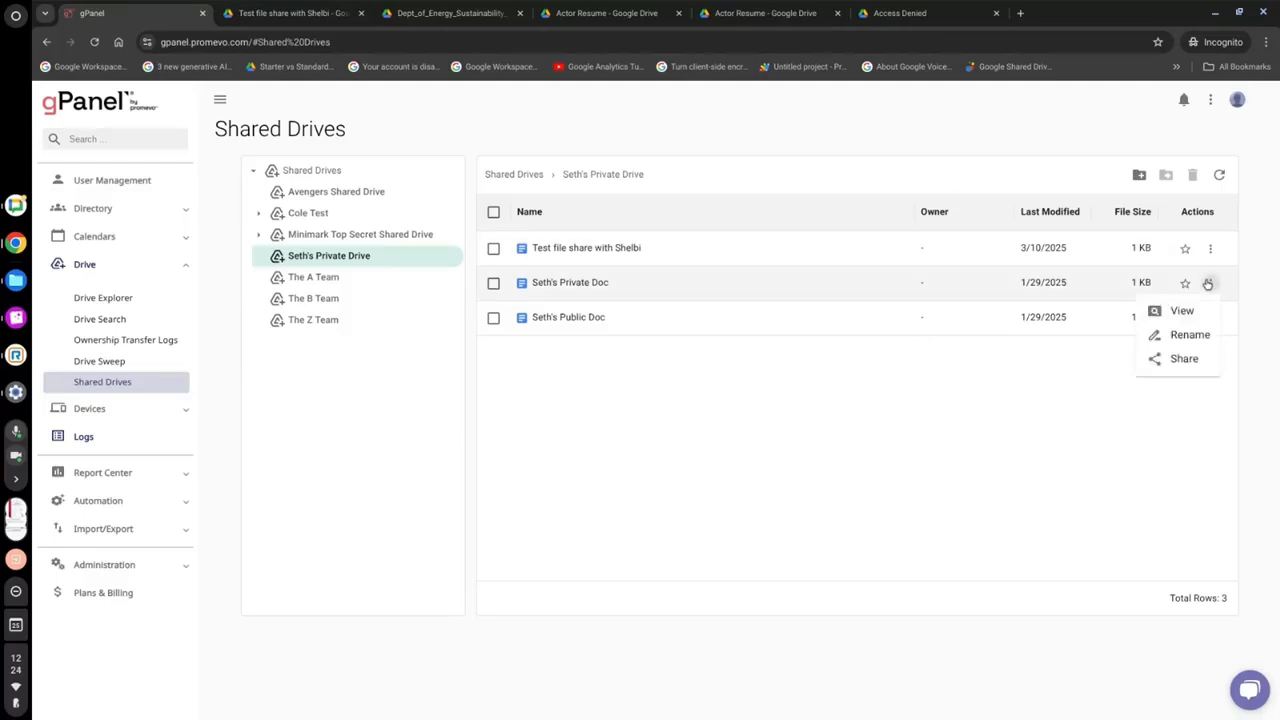
click(1183, 359)
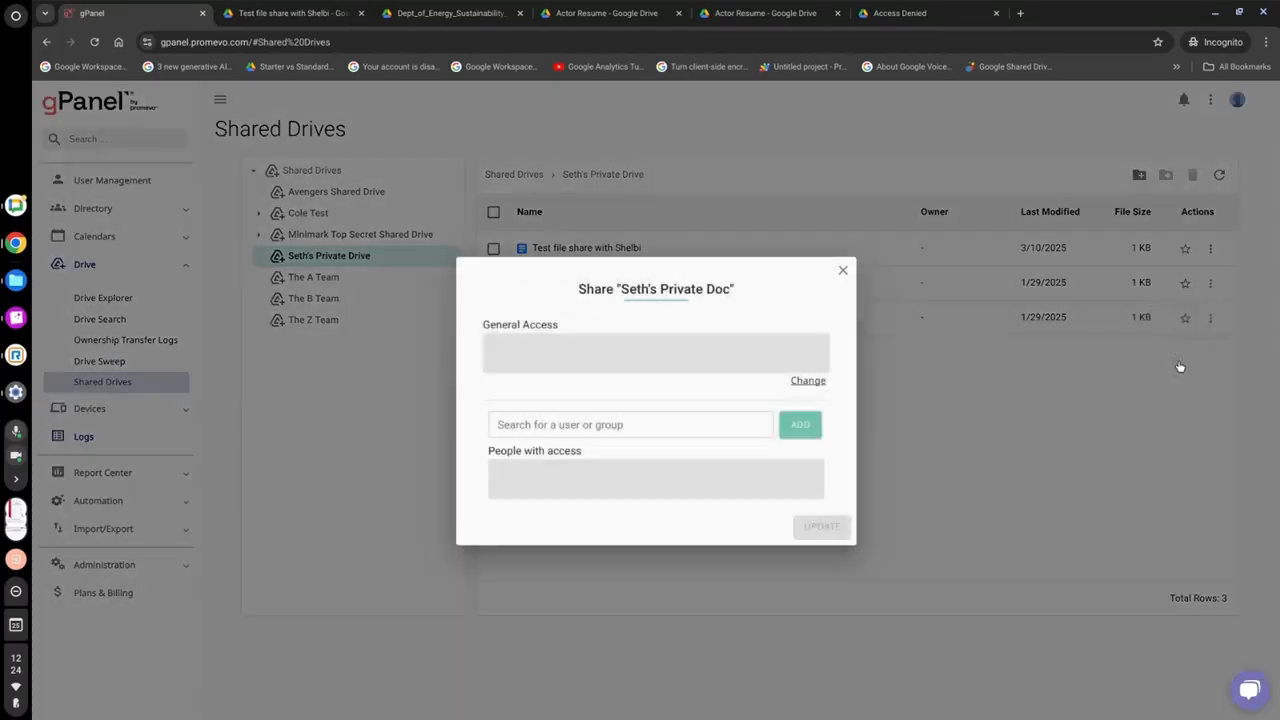
click(808, 356)
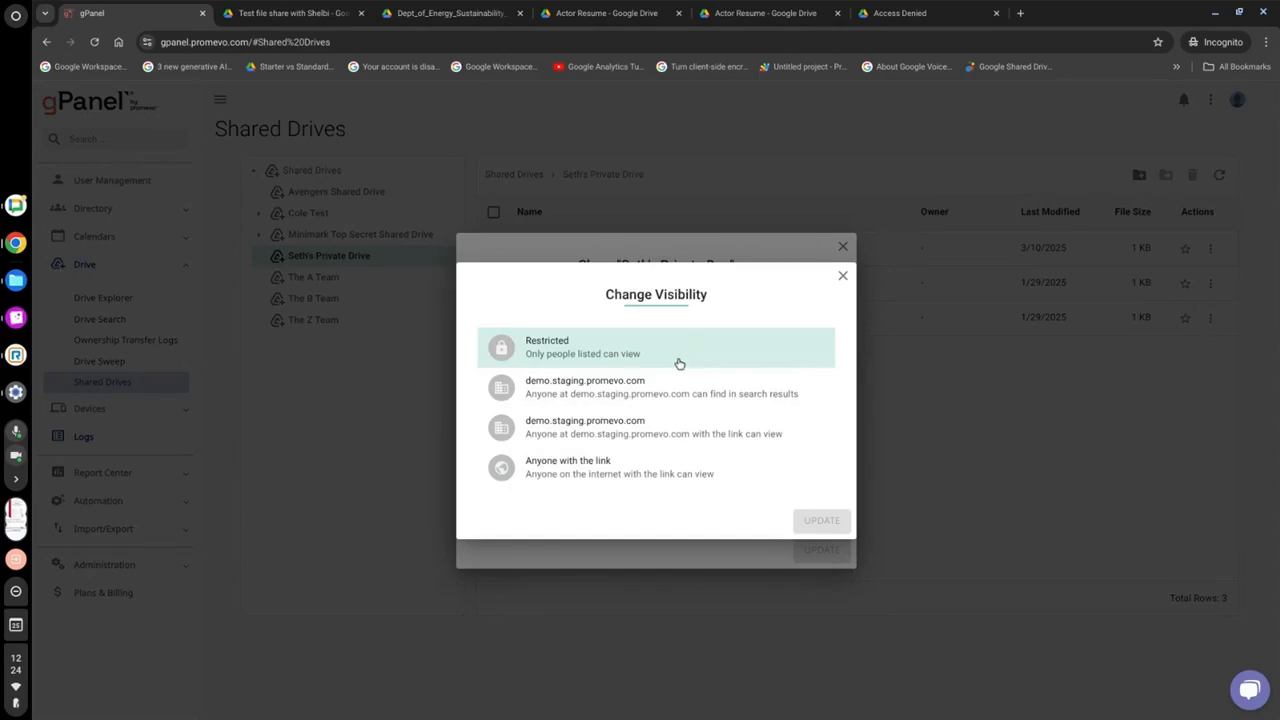
click(667, 465)
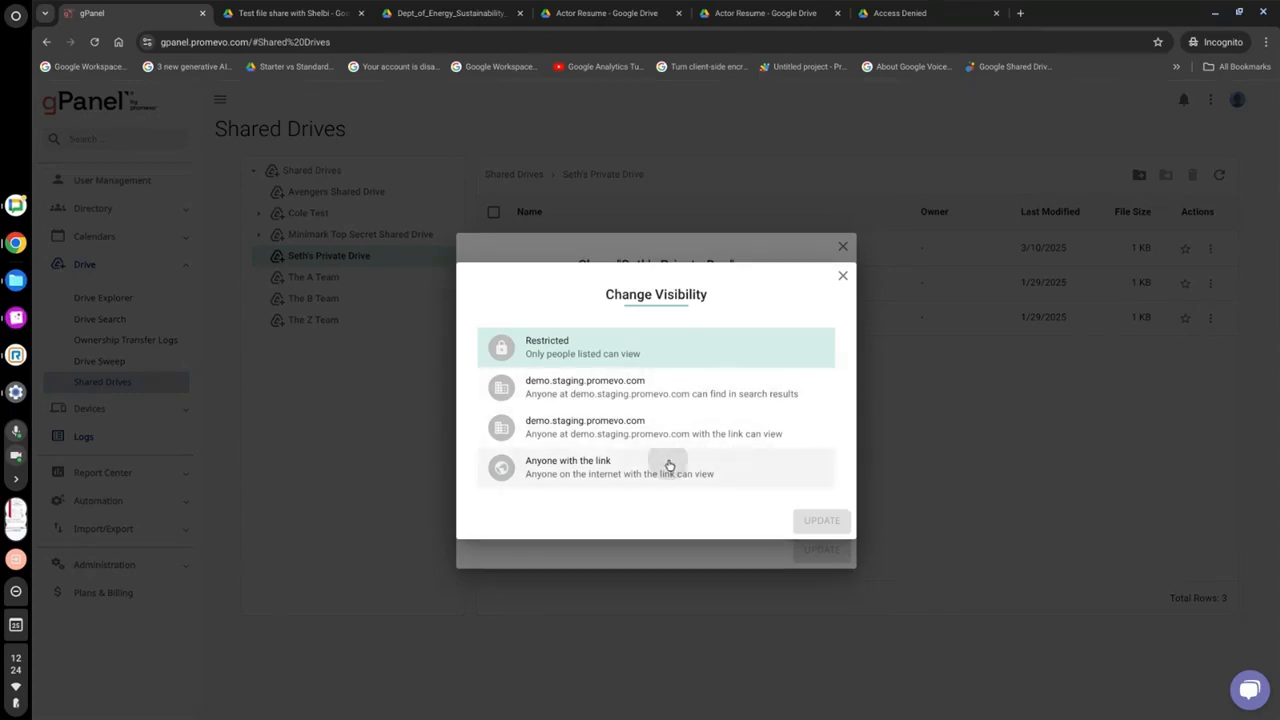
click(740, 500)
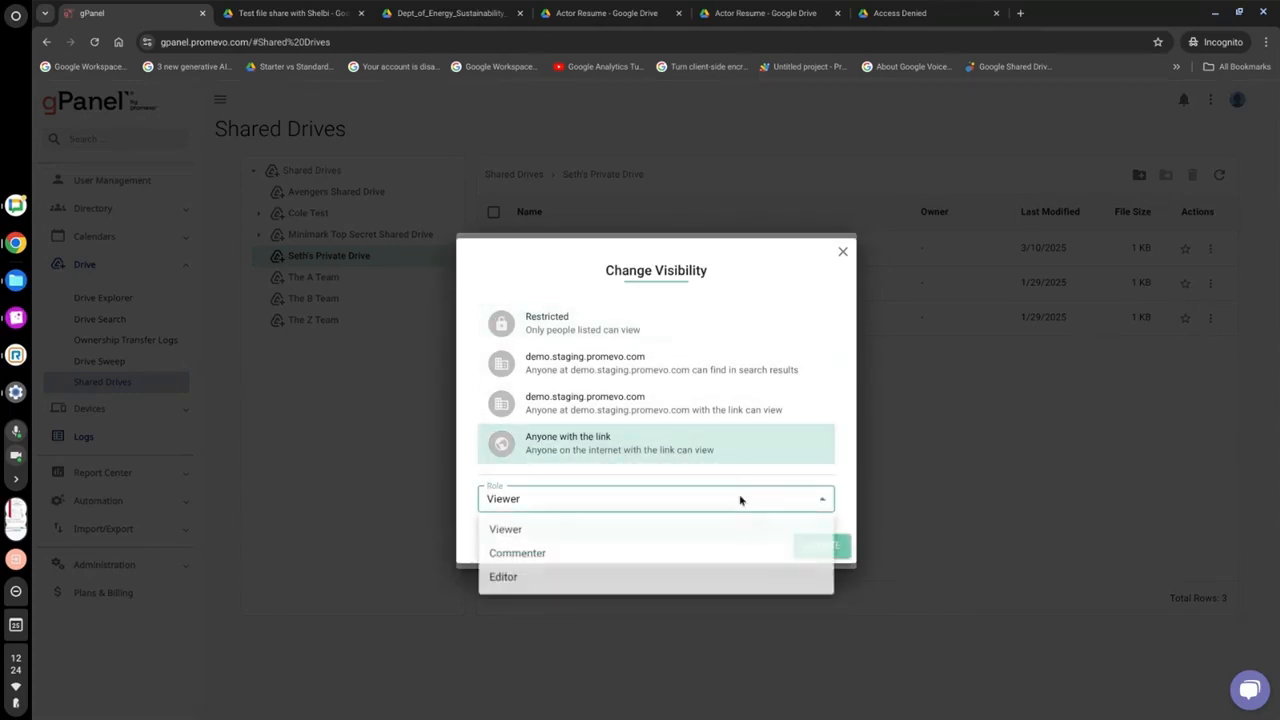
click(651, 552)
click(814, 545)
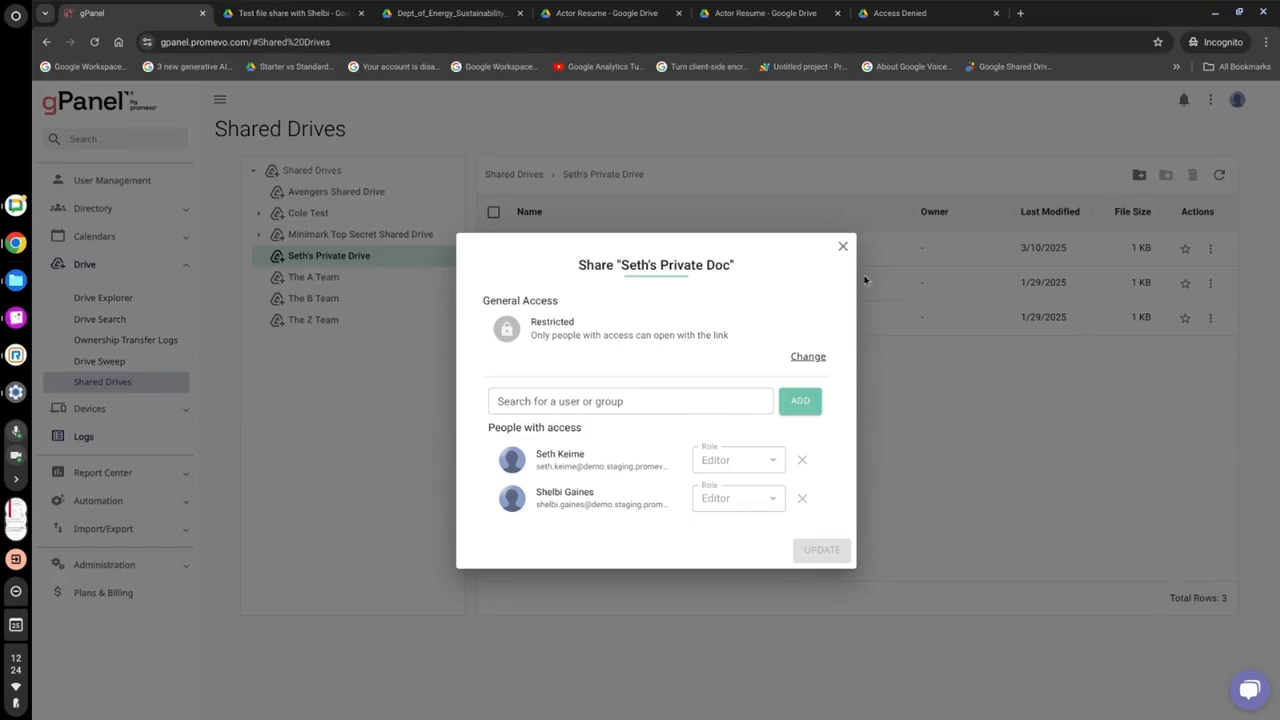
- Close the private document's sharing settings and revisit the Drive Explorer and Drive Search pages
click(843, 247)
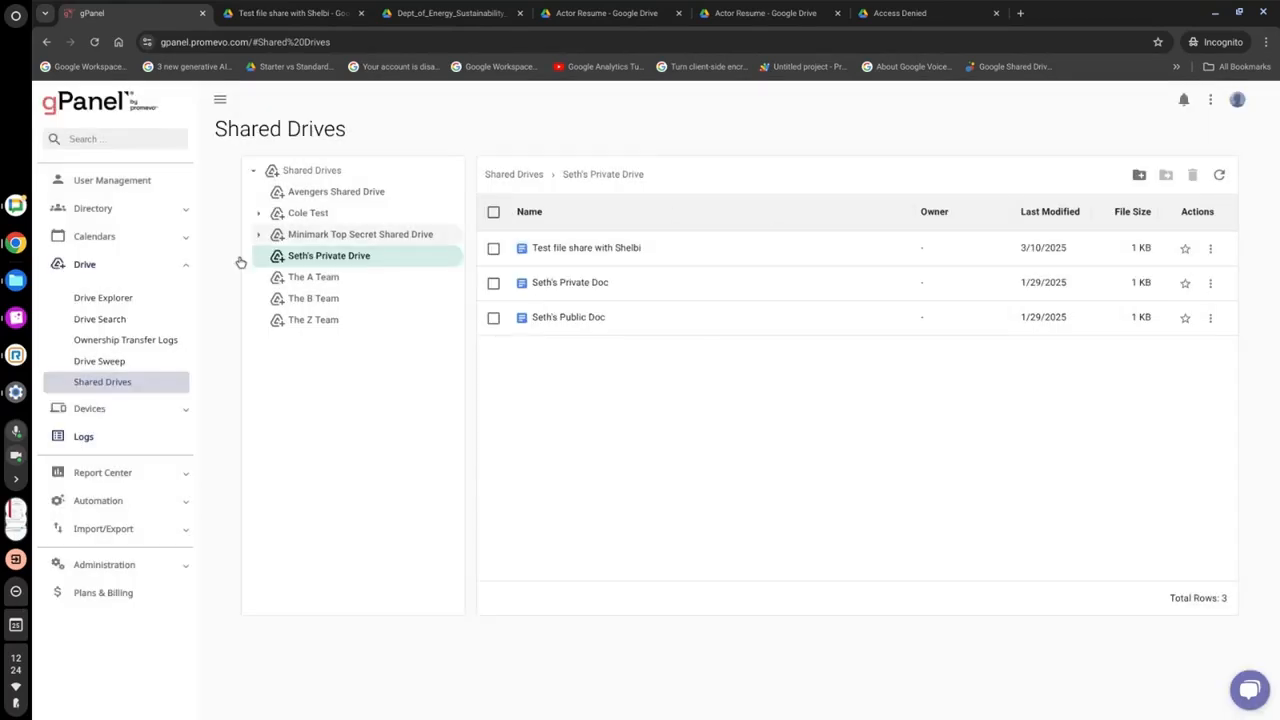
click(104, 297)
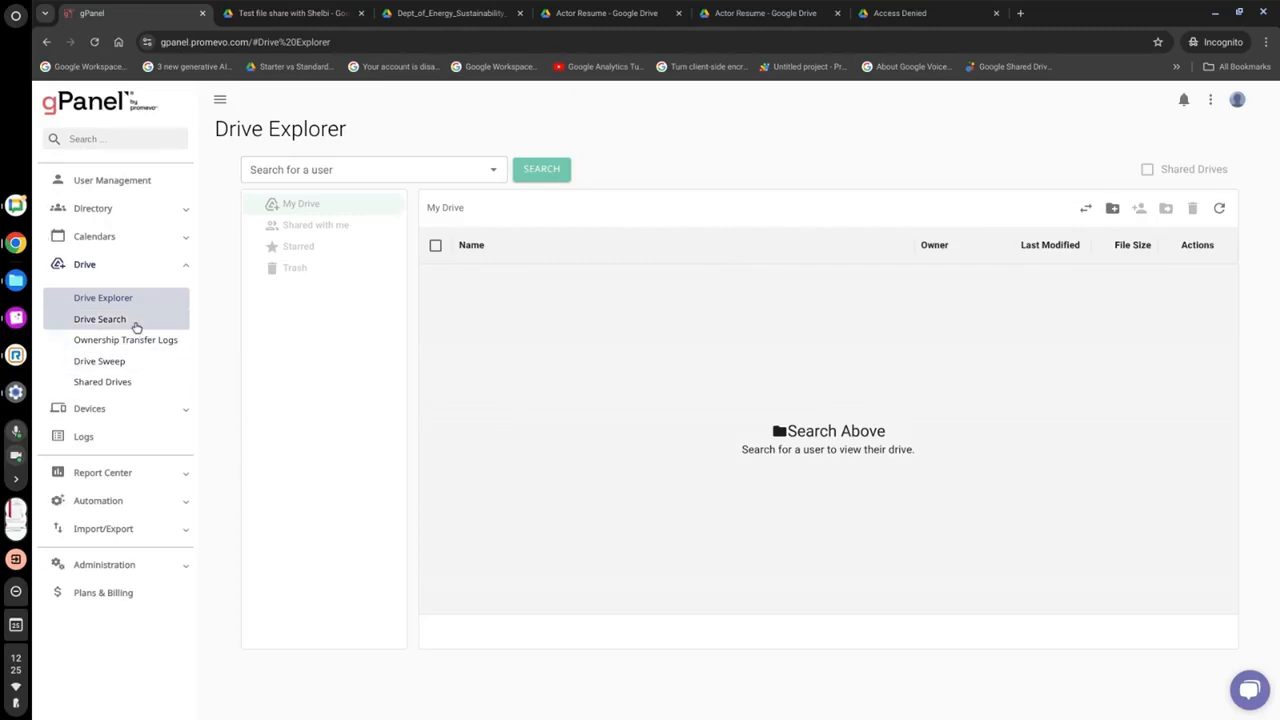
click(134, 326)
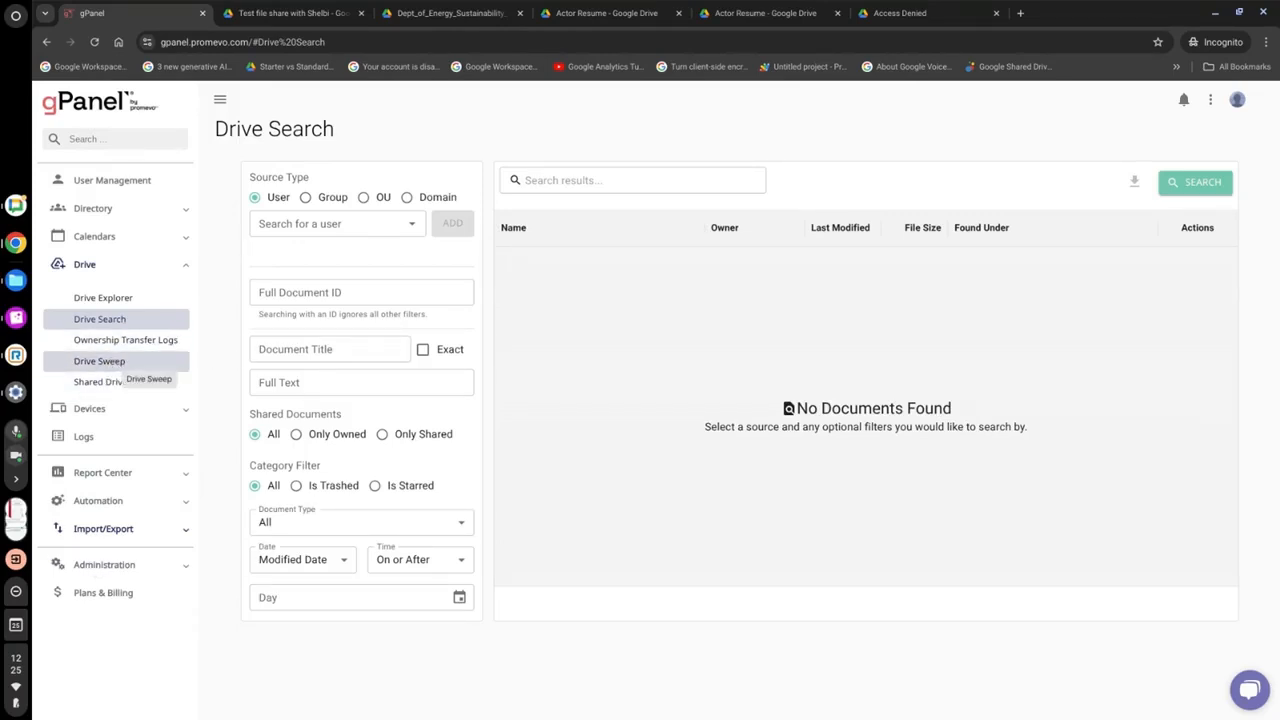
click(104, 346)
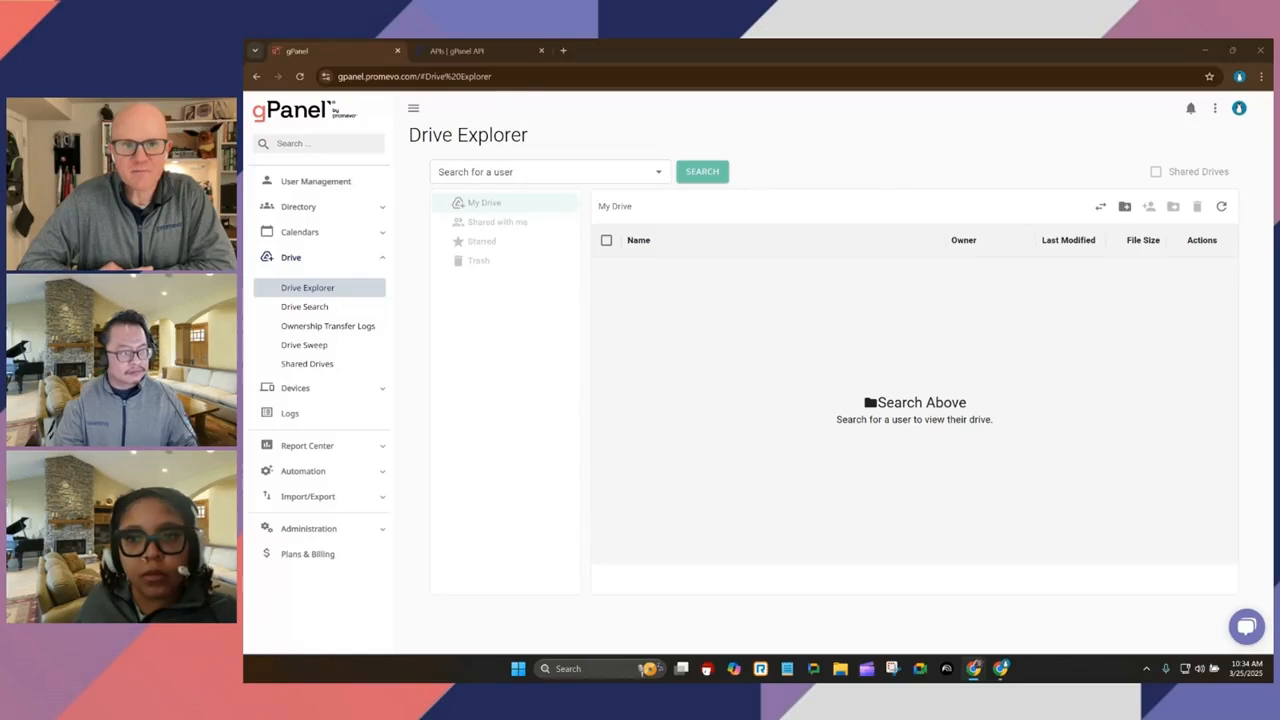
- Load the administrator's own My Drive files in Drive Explorer by choosing the second suggested user account
click(534, 172)
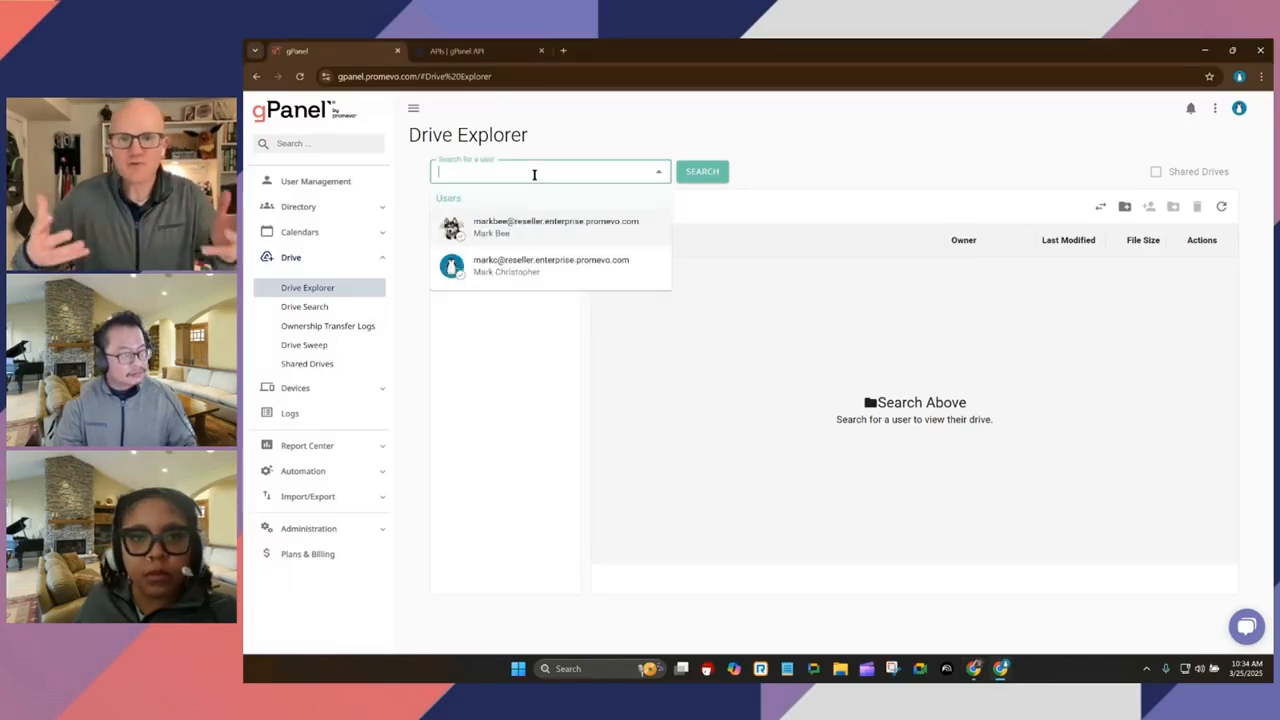
click(552, 262)
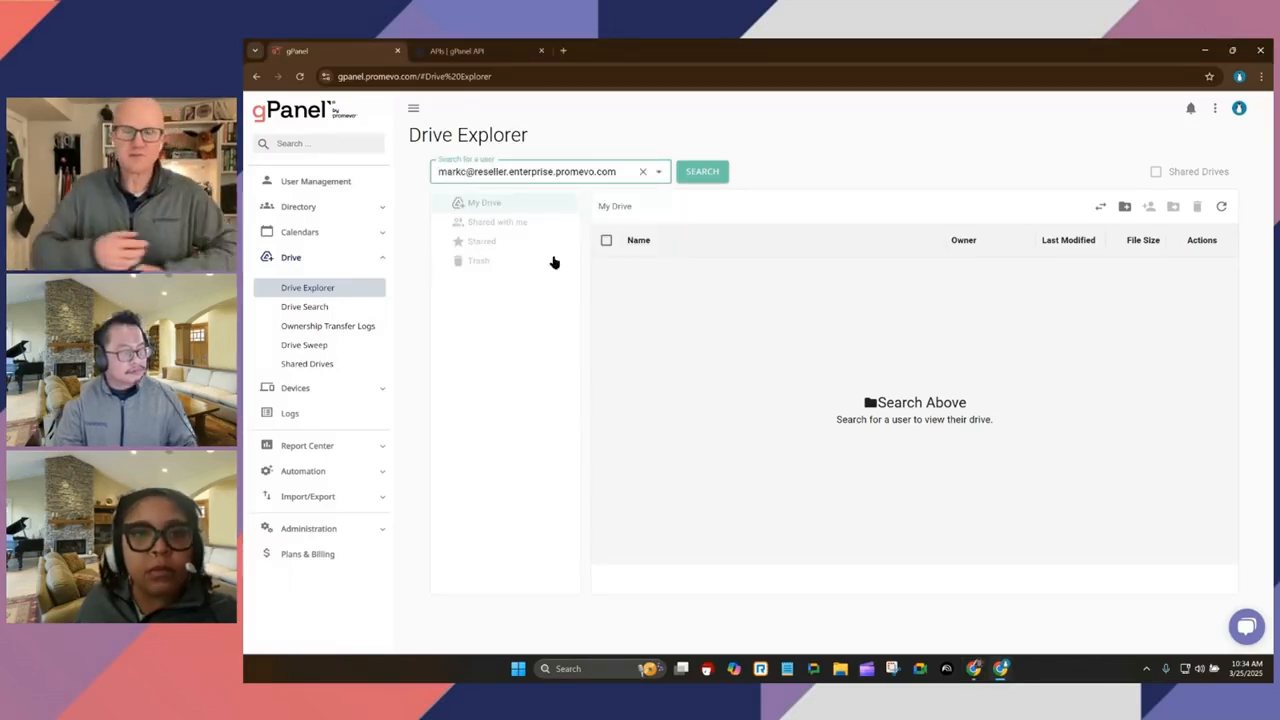
click(702, 174)
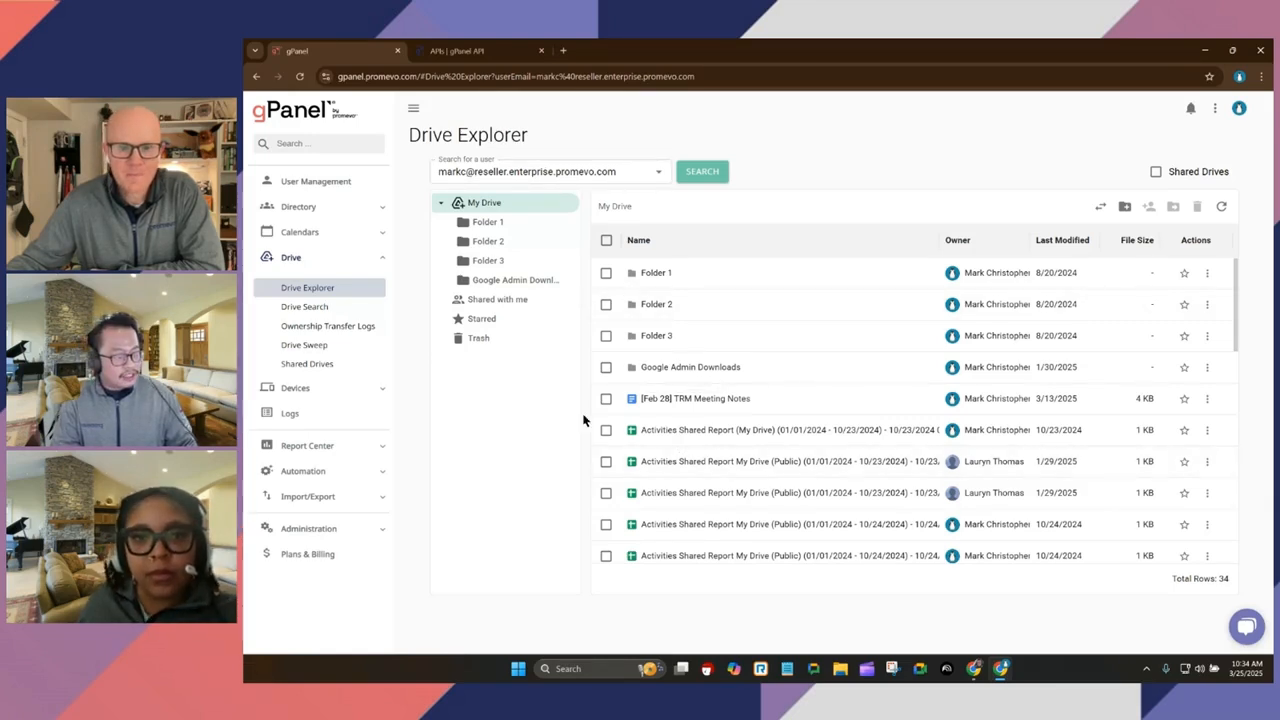
- Share [Feb 28] TRM Meeting Notes and the two Activities Shared Report files listed below it with another user, using the Can Edit permission
click(606, 398)
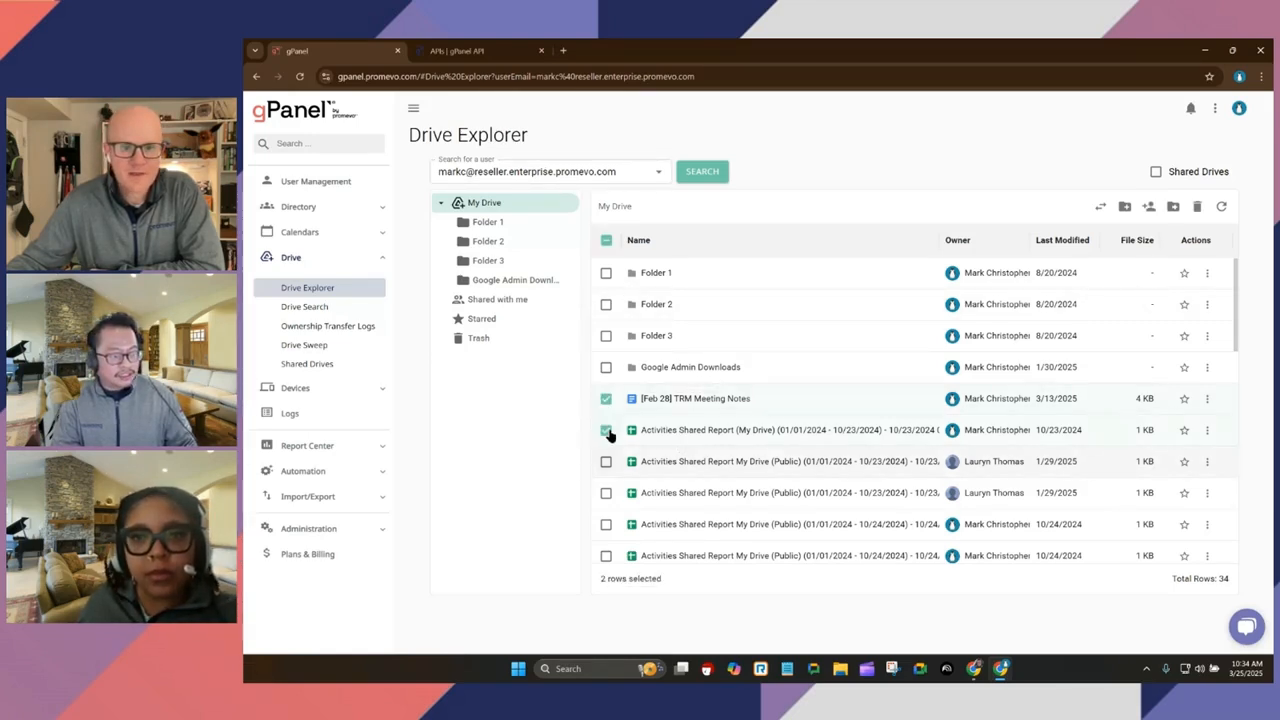
click(606, 430)
click(606, 461)
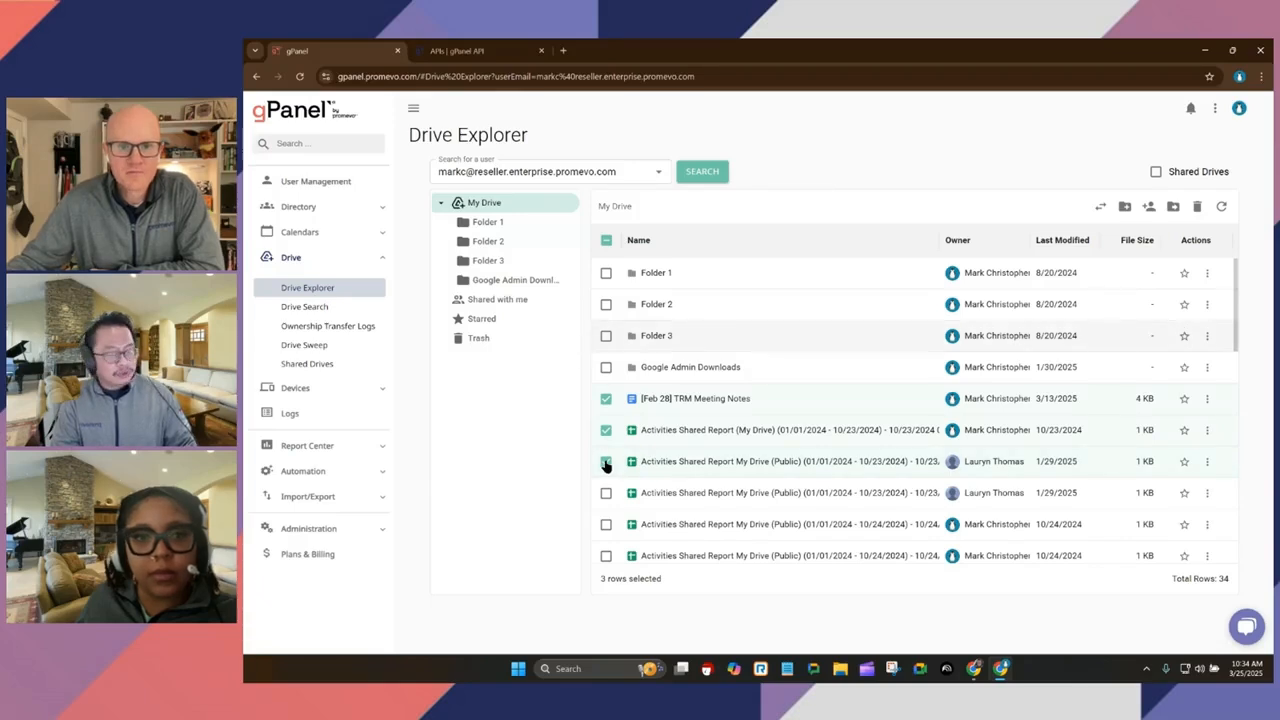
click(1148, 207)
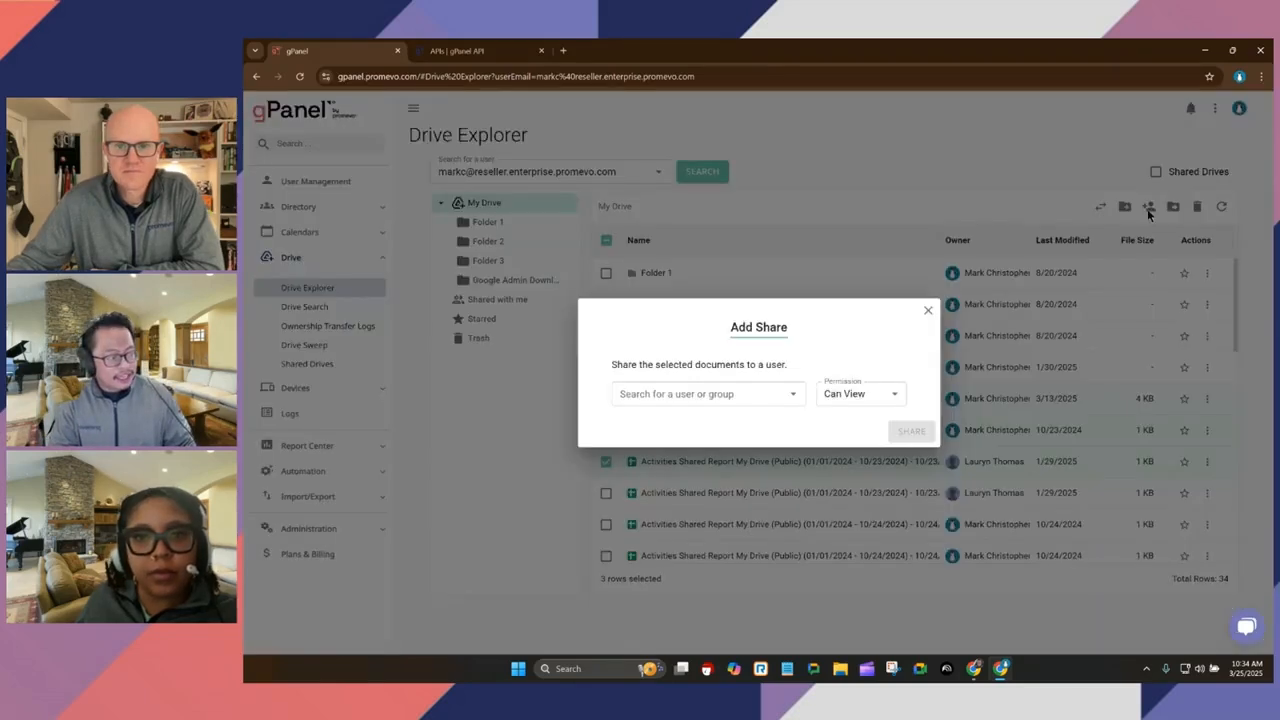
click(702, 396)
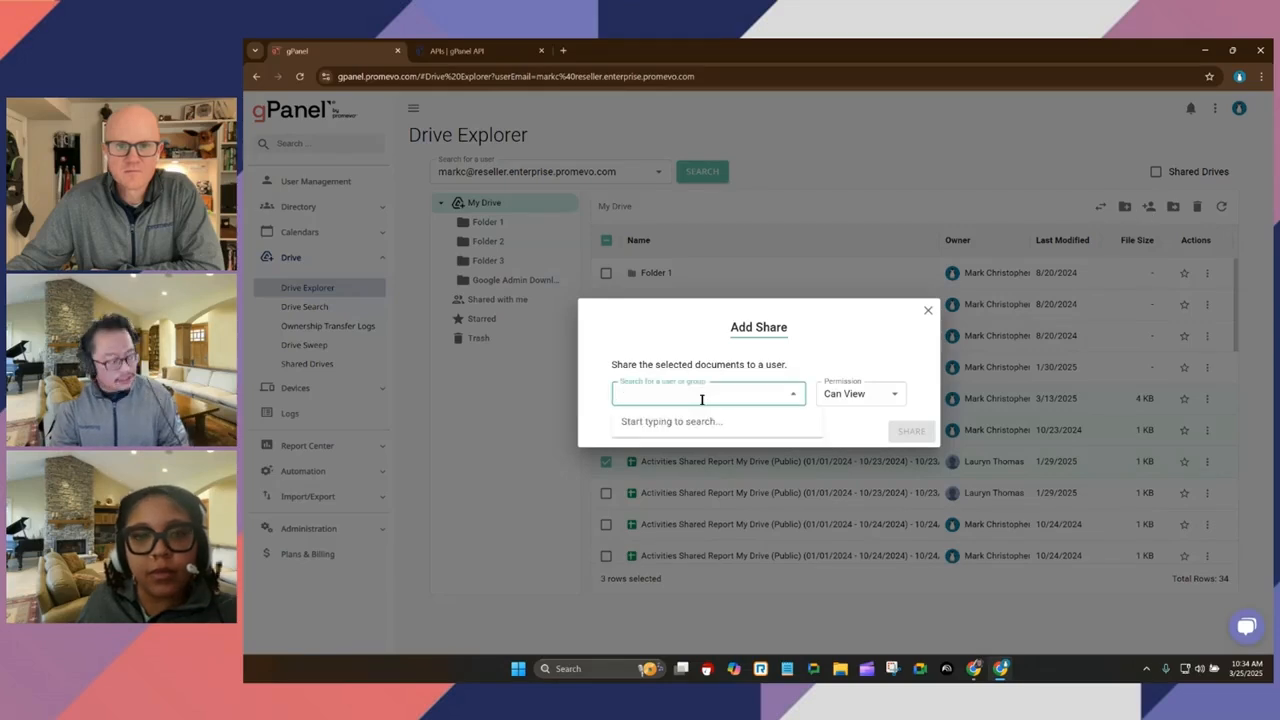
text(ma)
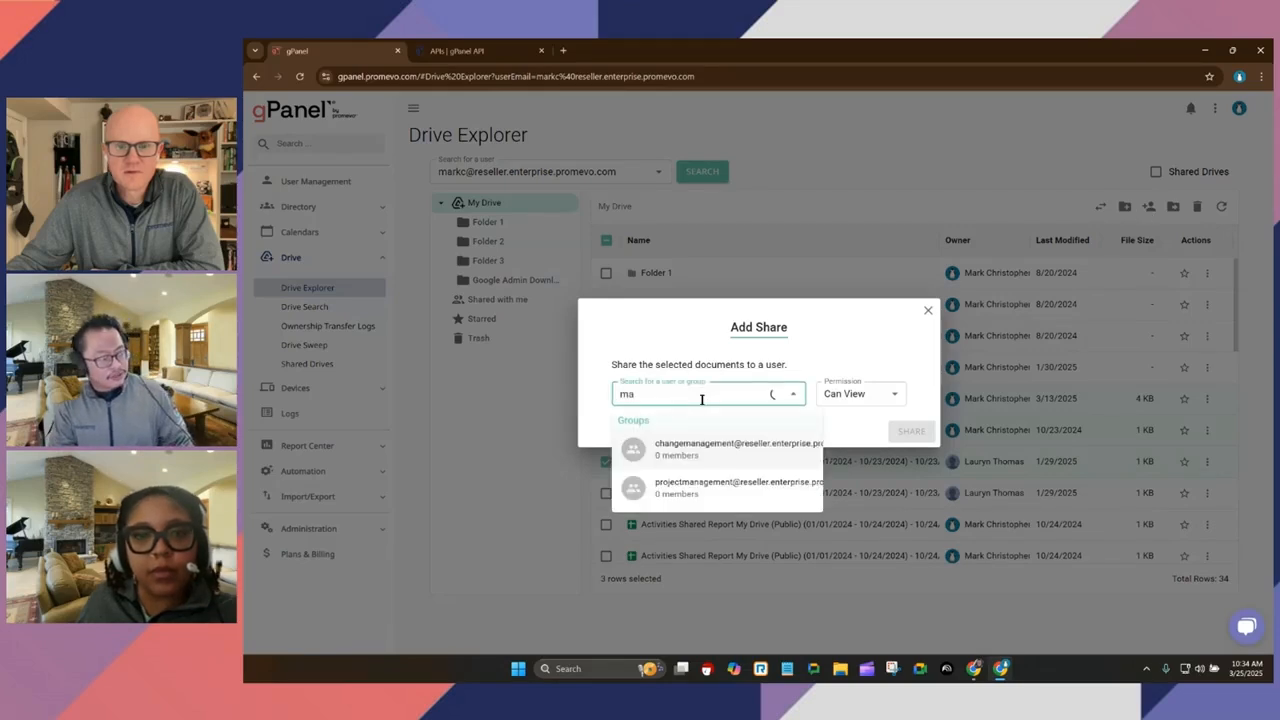
click(700, 450)
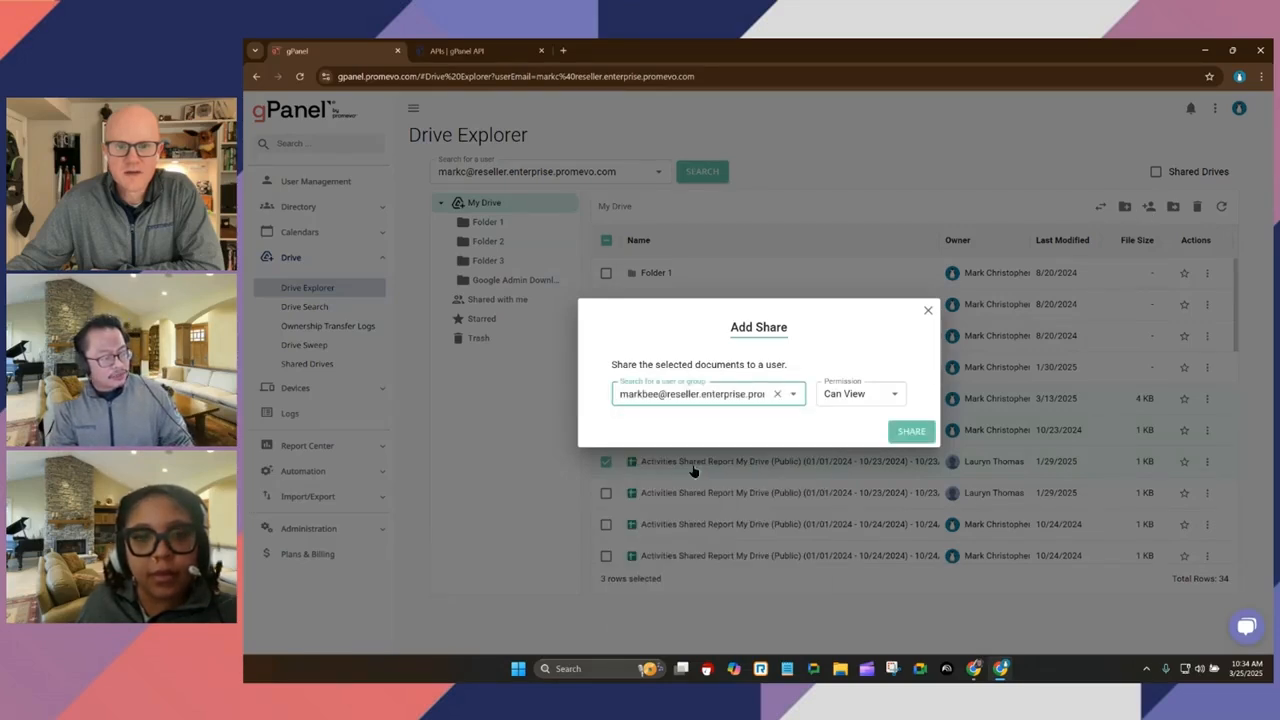
click(860, 394)
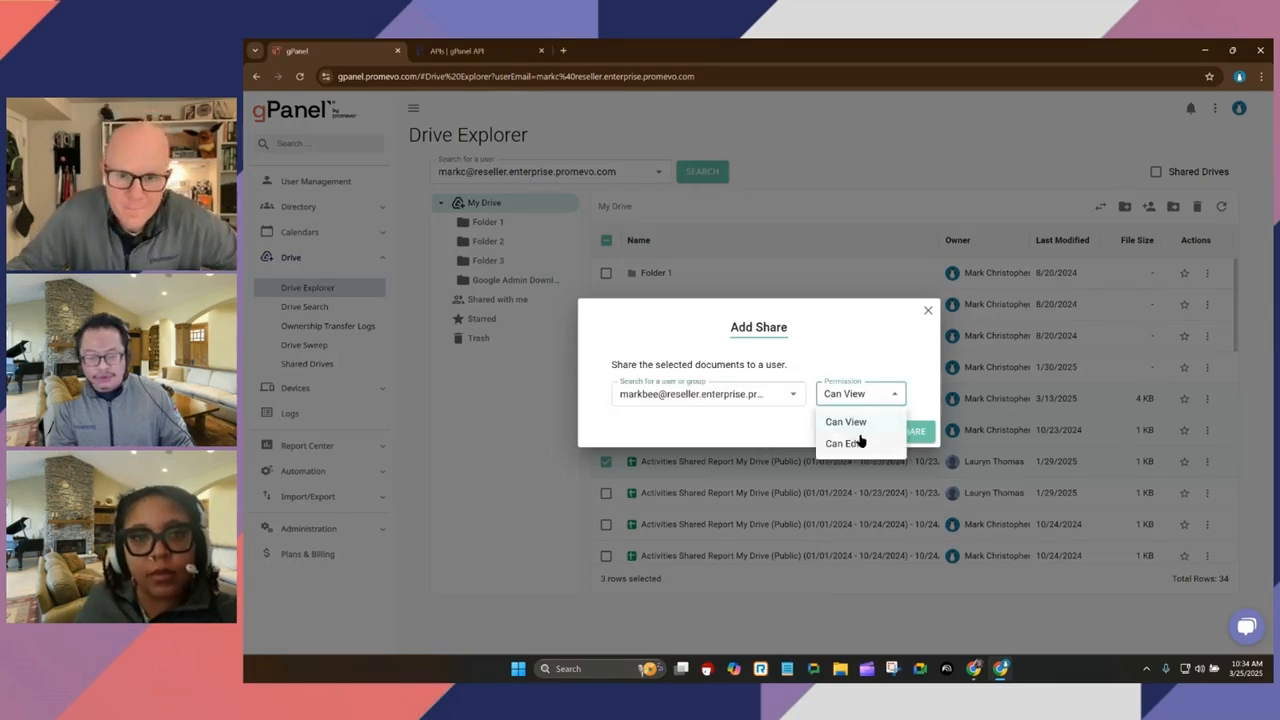
click(855, 443)
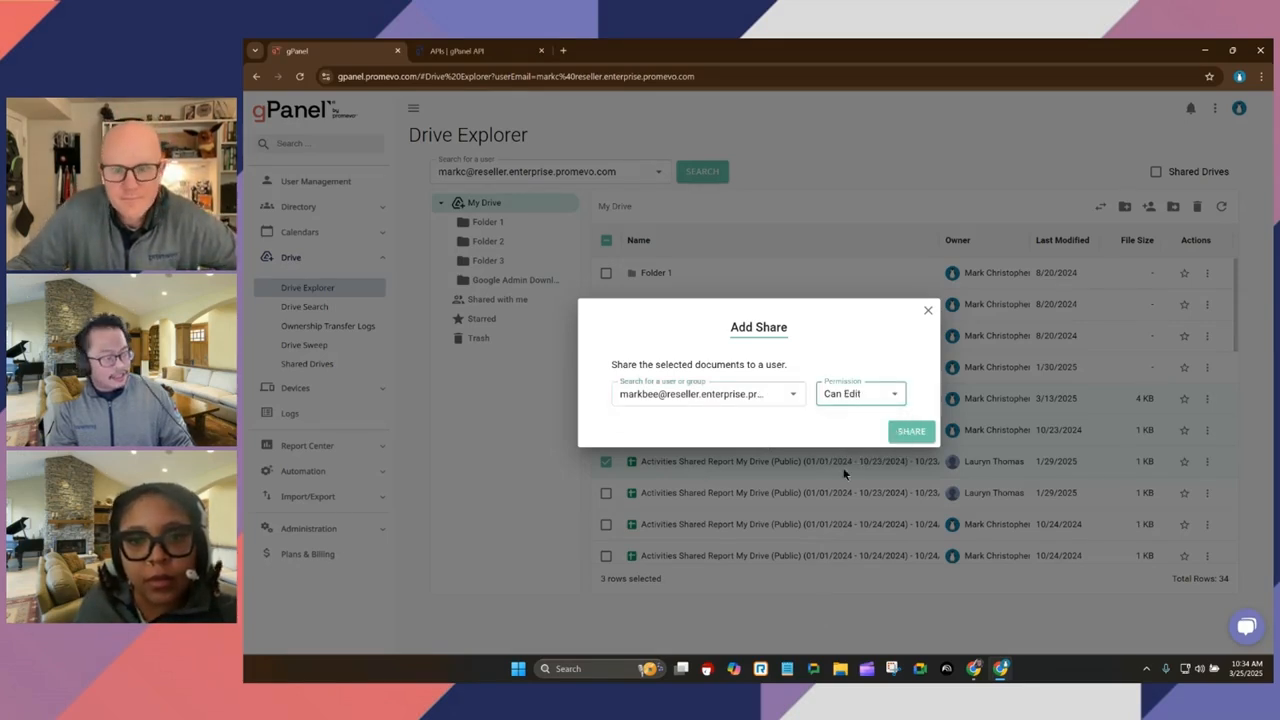
click(920, 431)
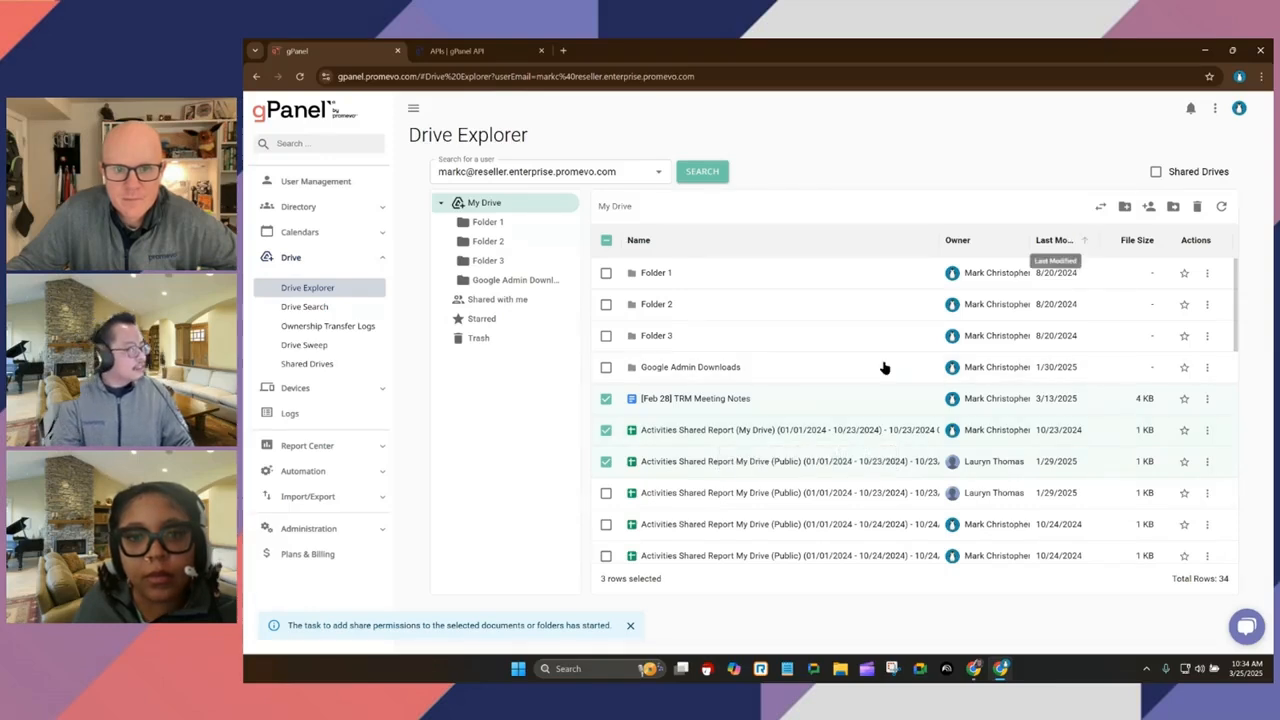
- Transfer ownership of the Activities Shared Report (My Drive) spreadsheet to the user with Editor access and update its share permissions
click(1207, 430)
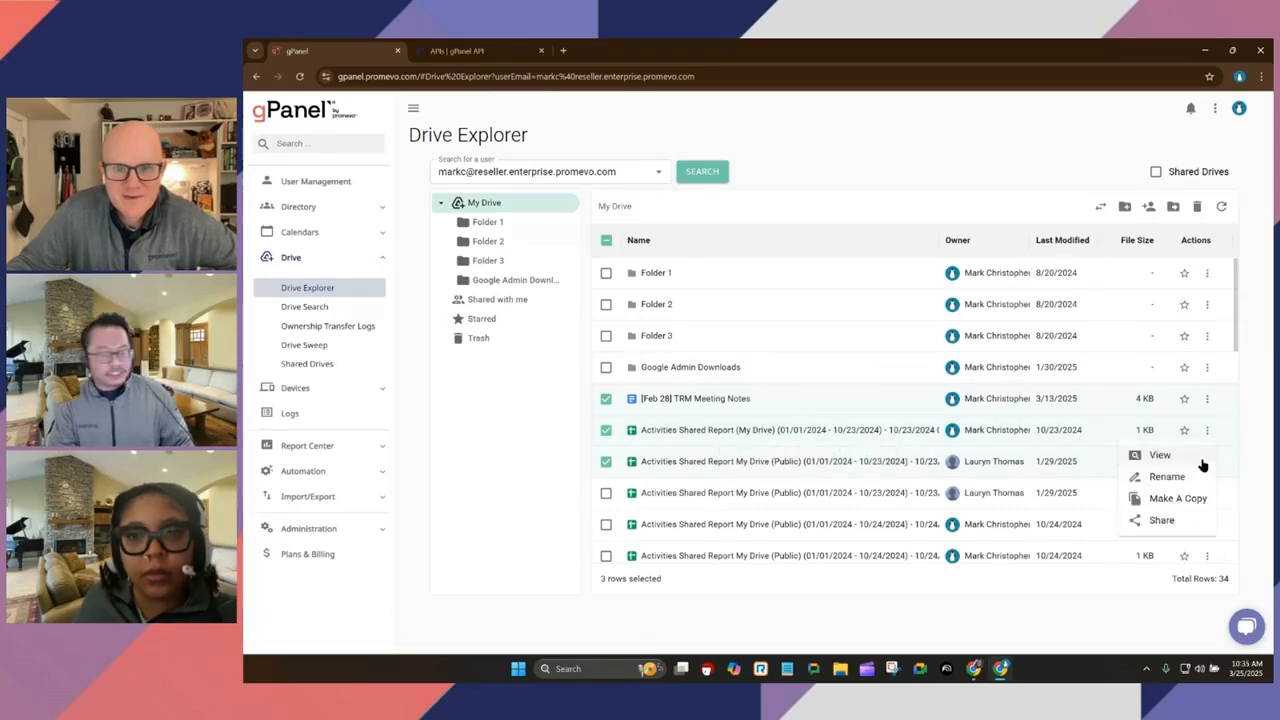
click(1160, 522)
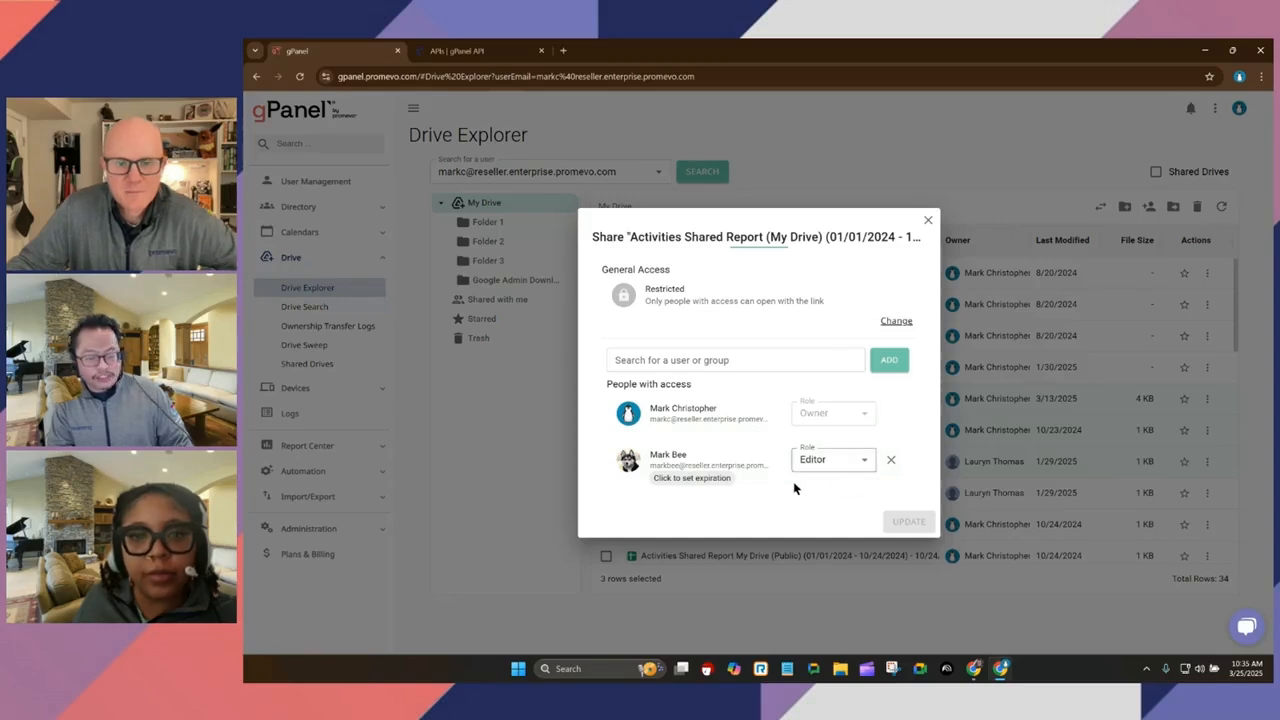
click(849, 462)
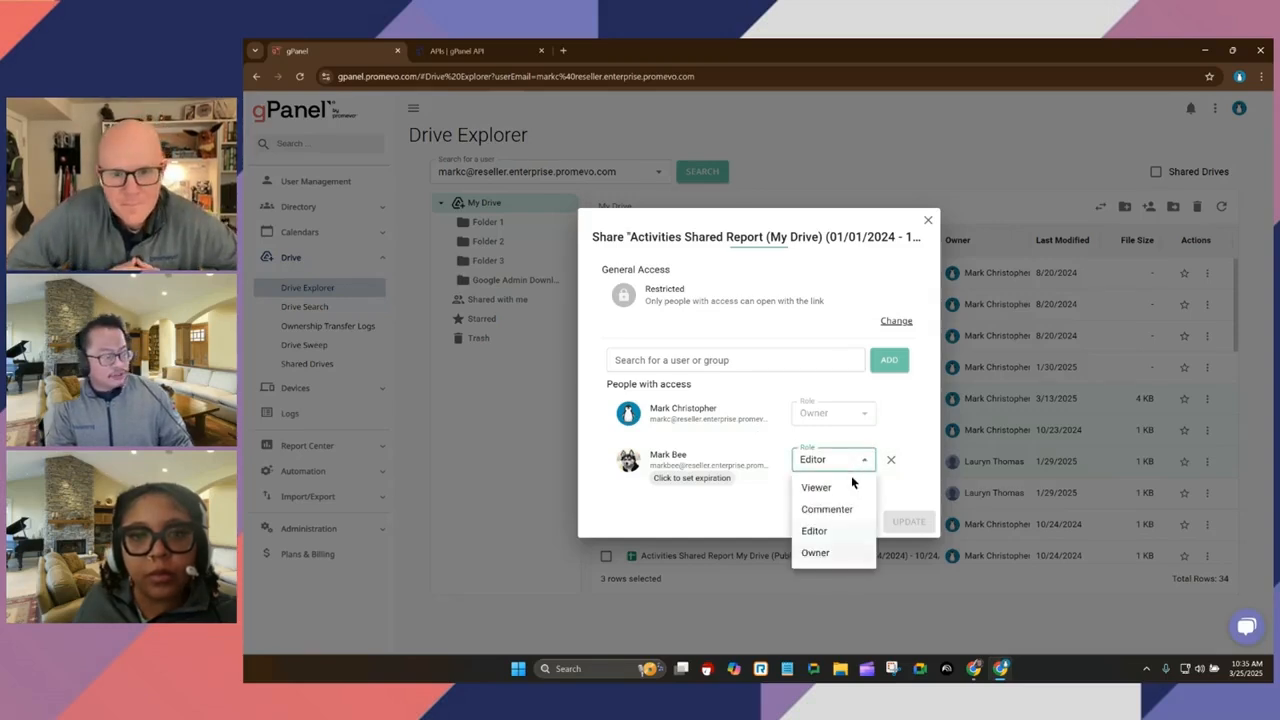
click(838, 555)
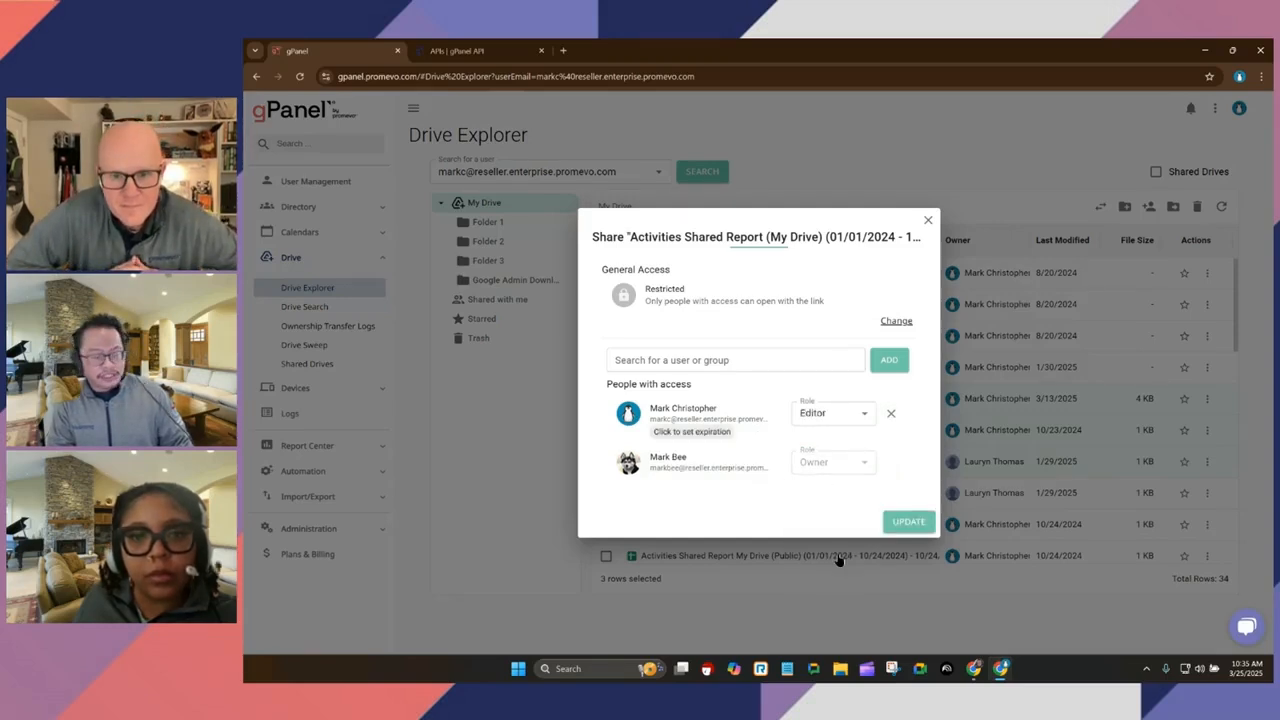
click(908, 522)
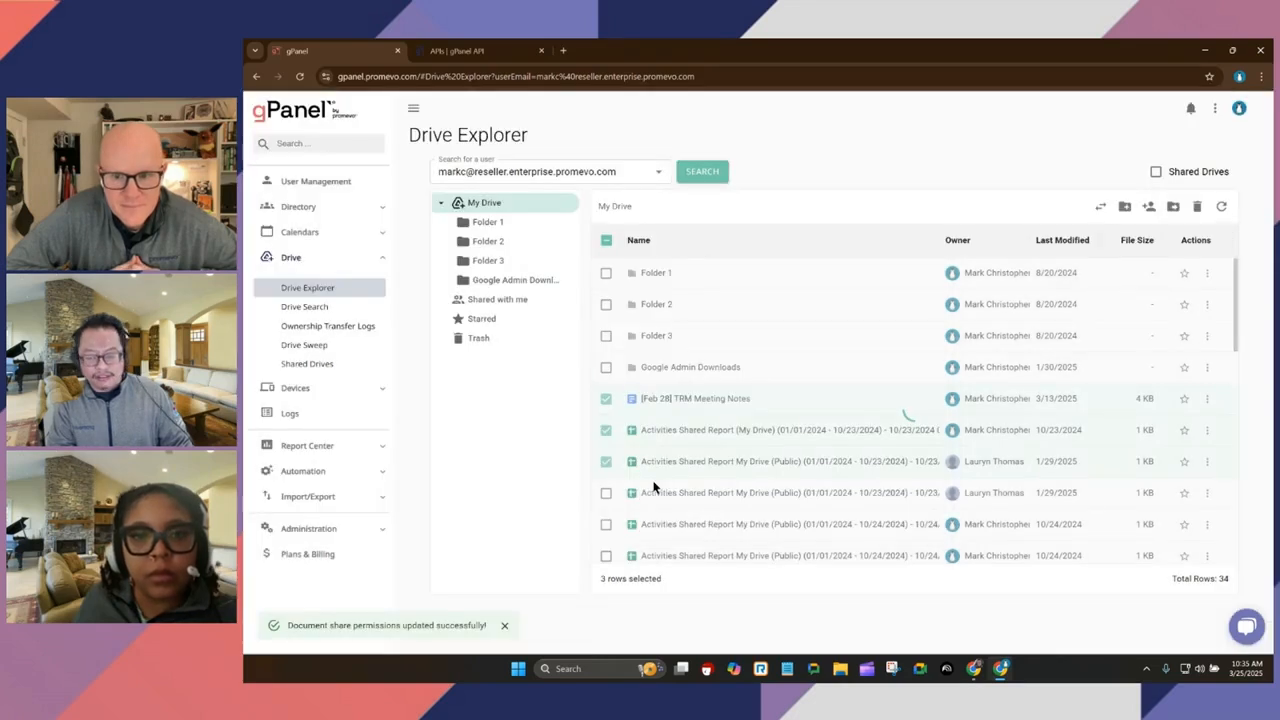
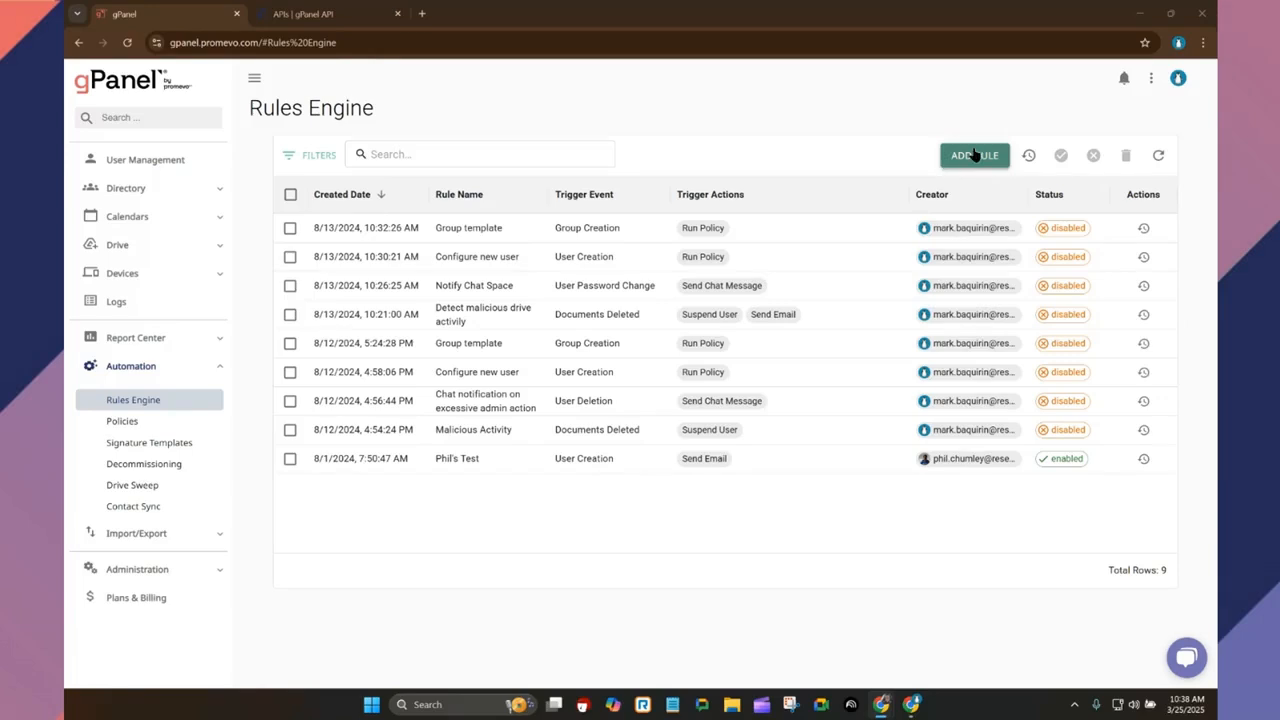
- Add a rule named Demo with the Drive Events trigger group and the Documents Deleted trigger event
click(975, 155)
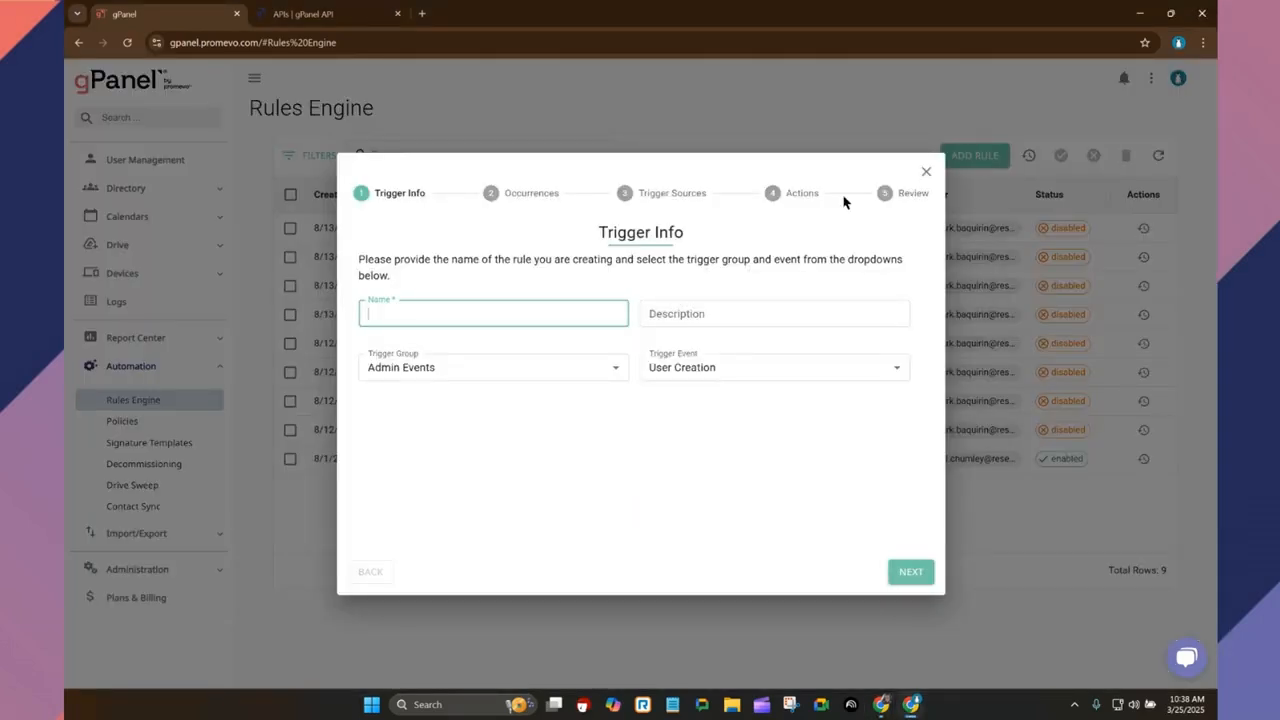
text(Demo)
click(772, 314)
click(526, 368)
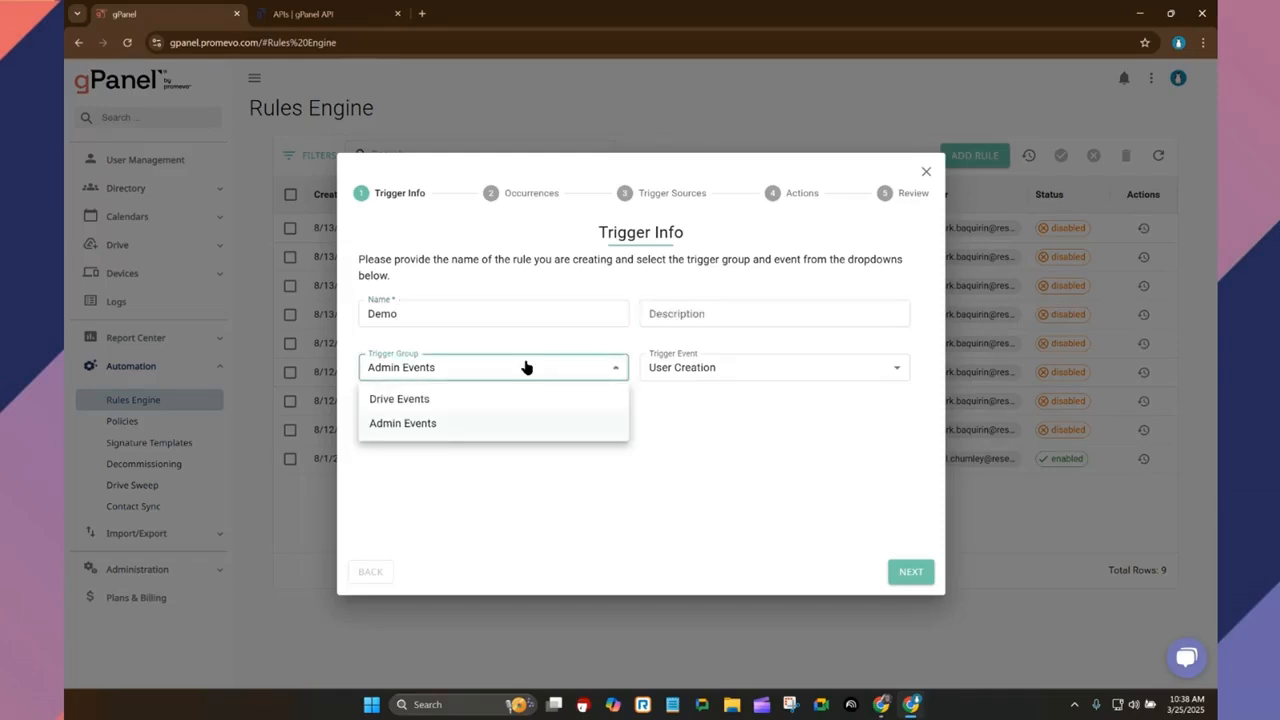
click(471, 400)
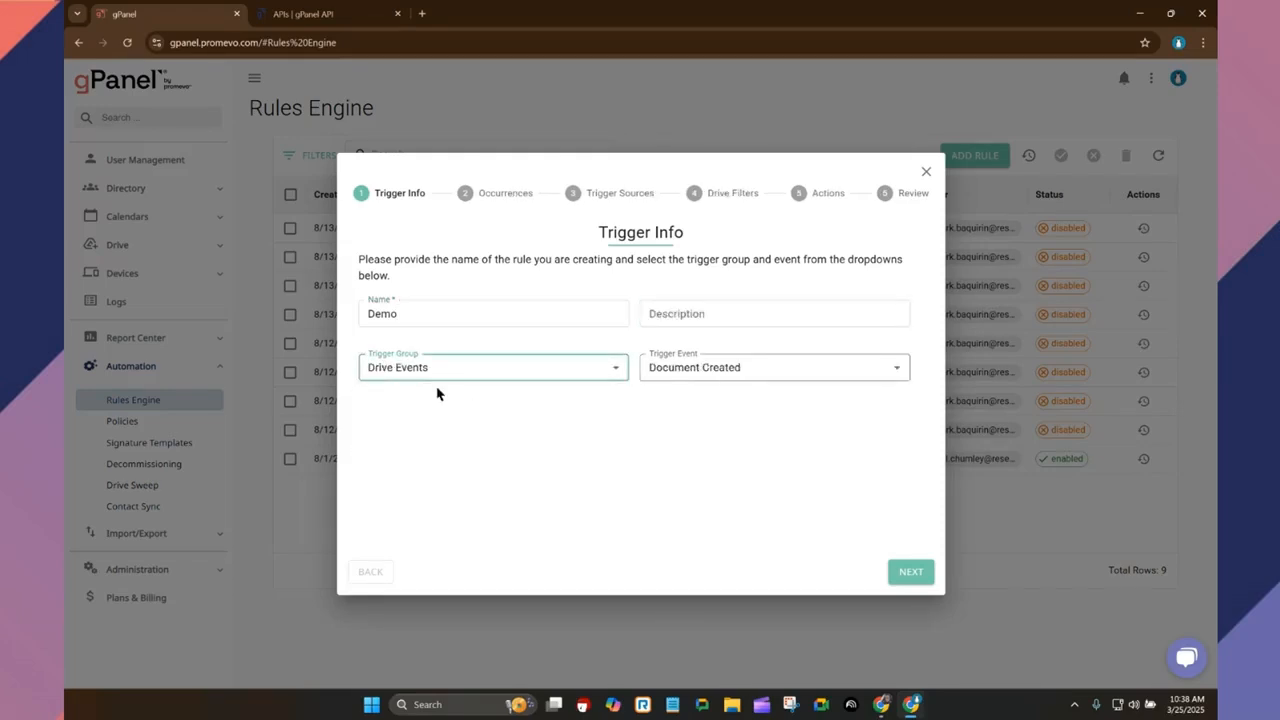
click(689, 379)
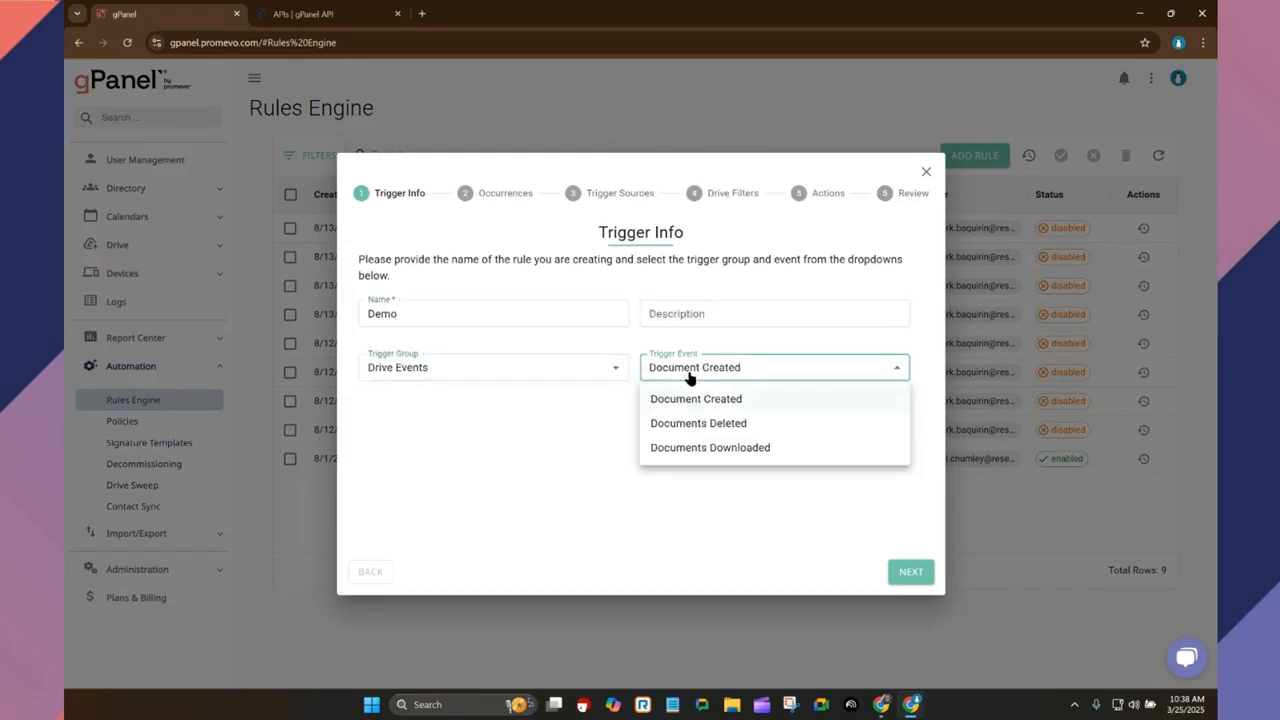
click(685, 437)
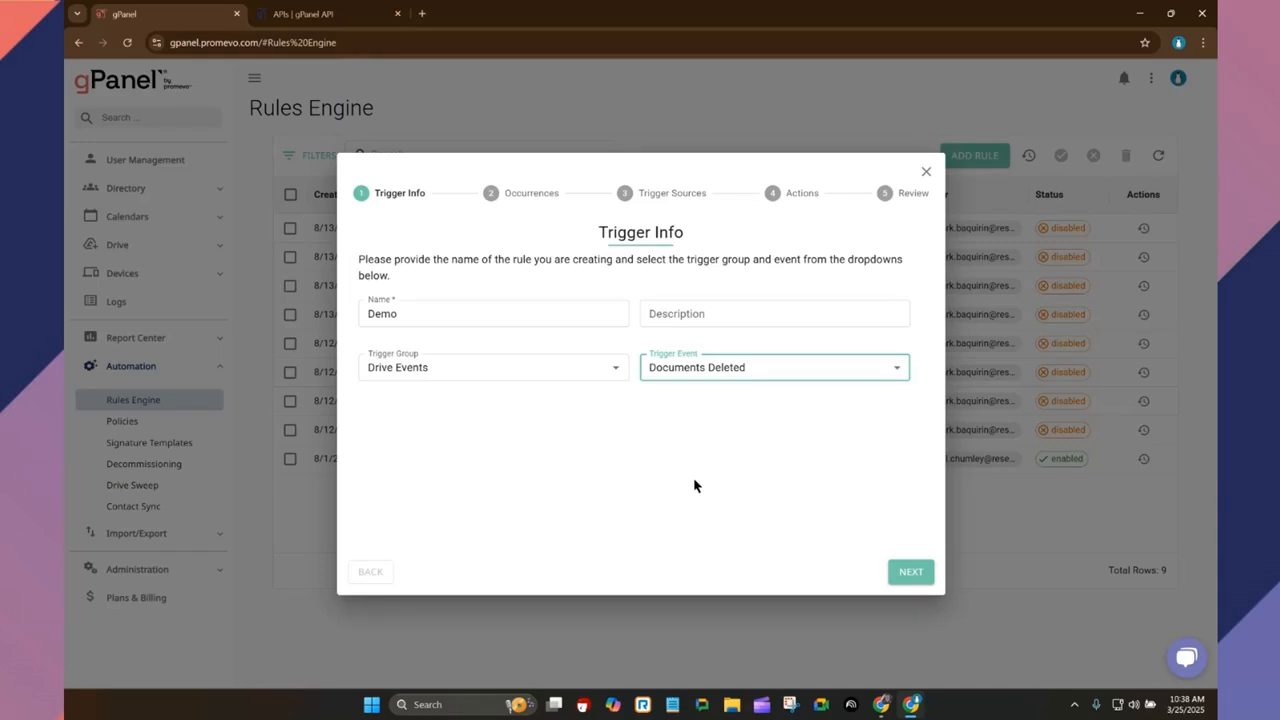
click(911, 573)
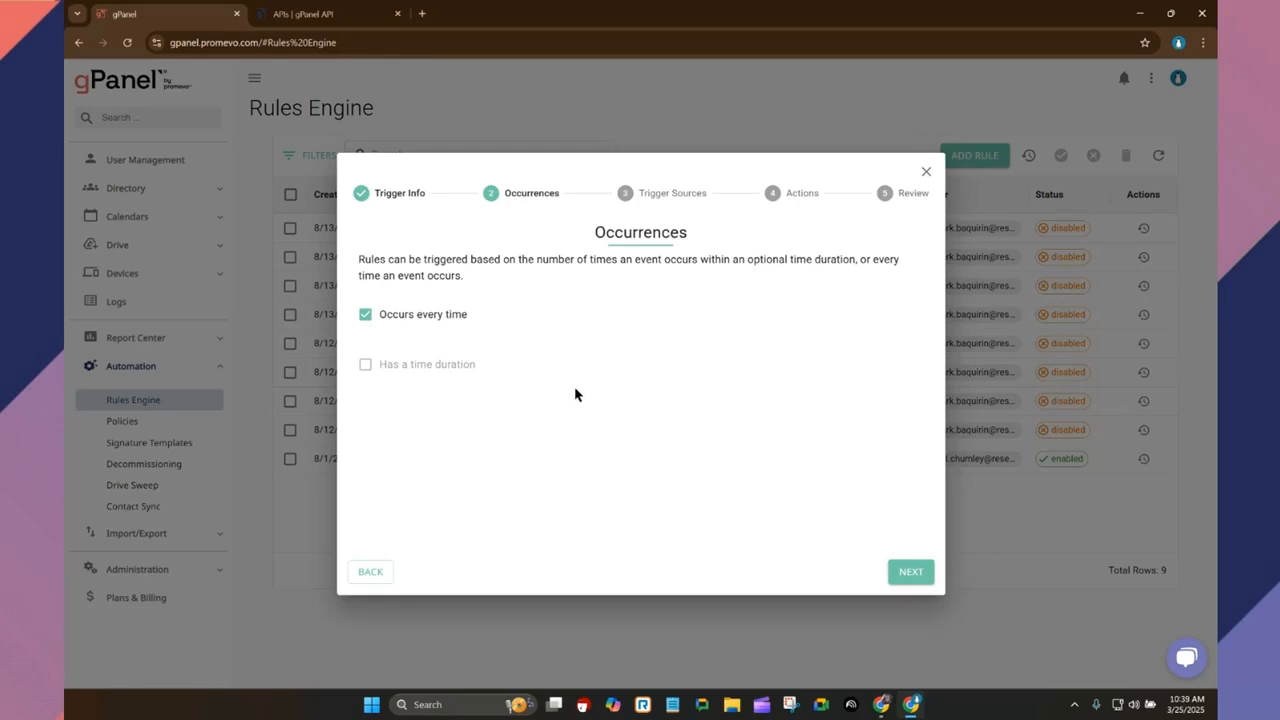
- Set the Demo rule to trigger at 5 or more occurrences within a time duration of 3 minutes
click(366, 316)
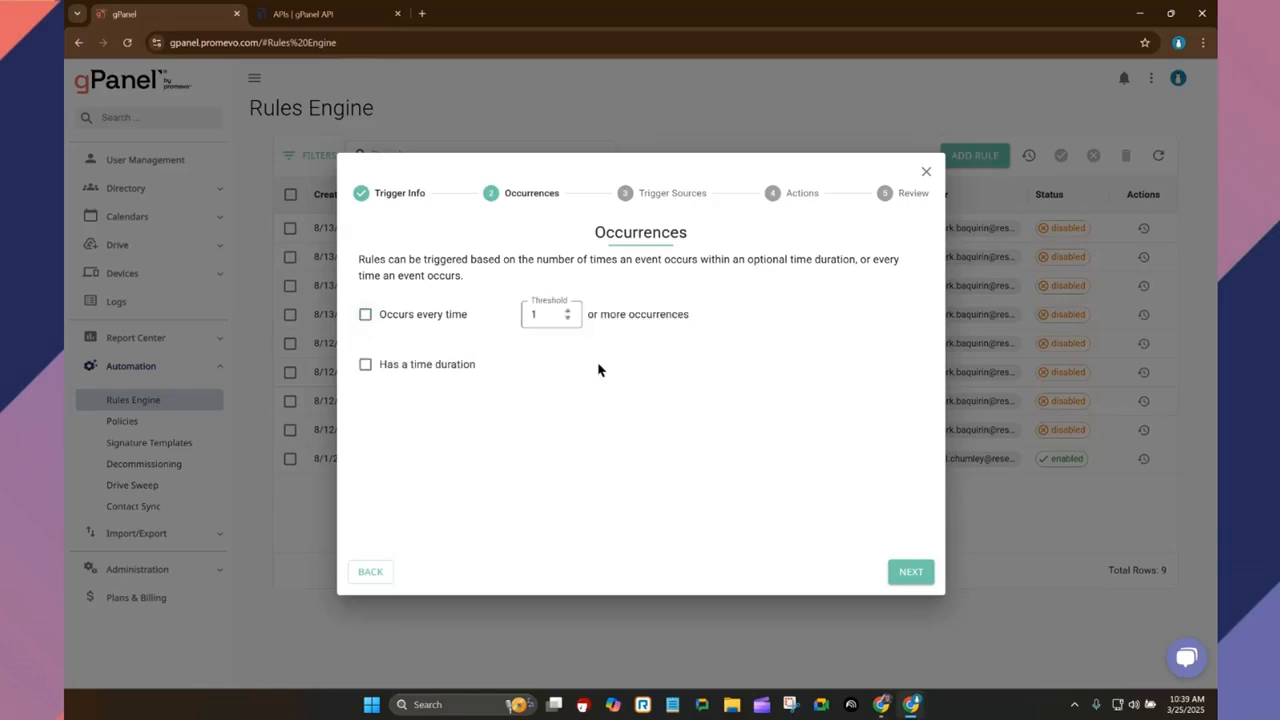
double_click(568, 310)
double_click(570, 311)
click(387, 368)
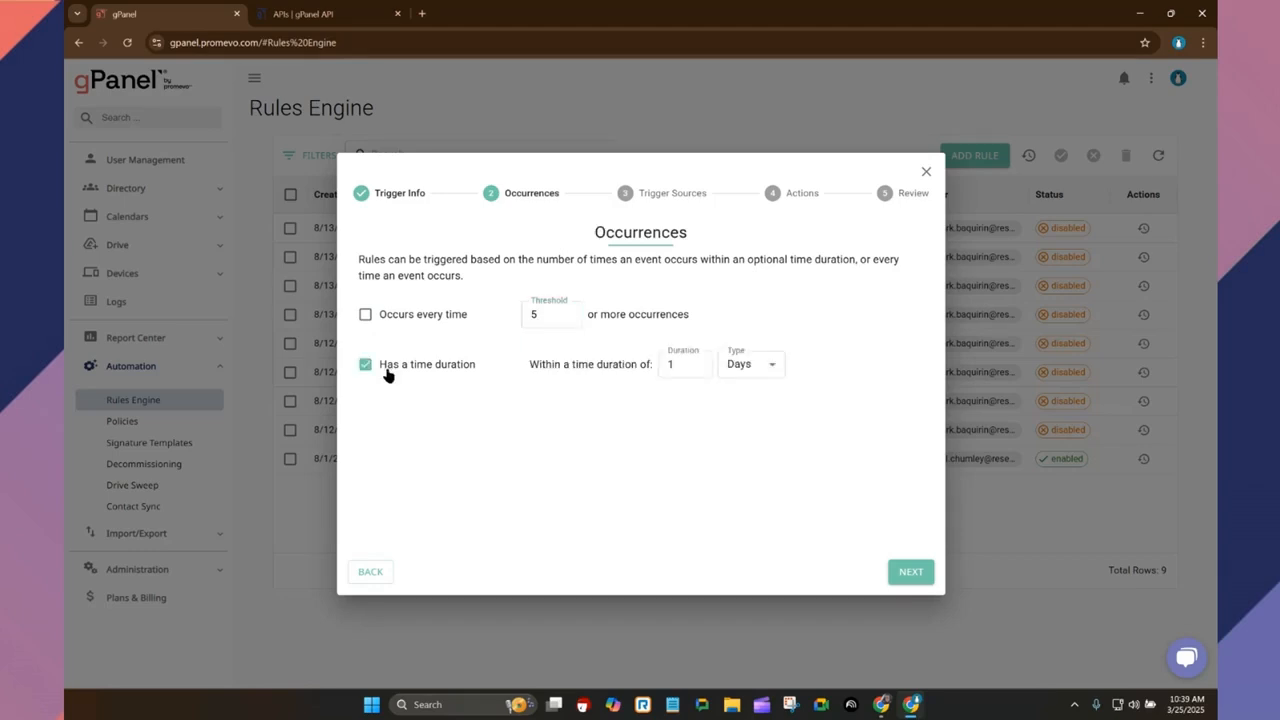
double_click(699, 361)
click(766, 368)
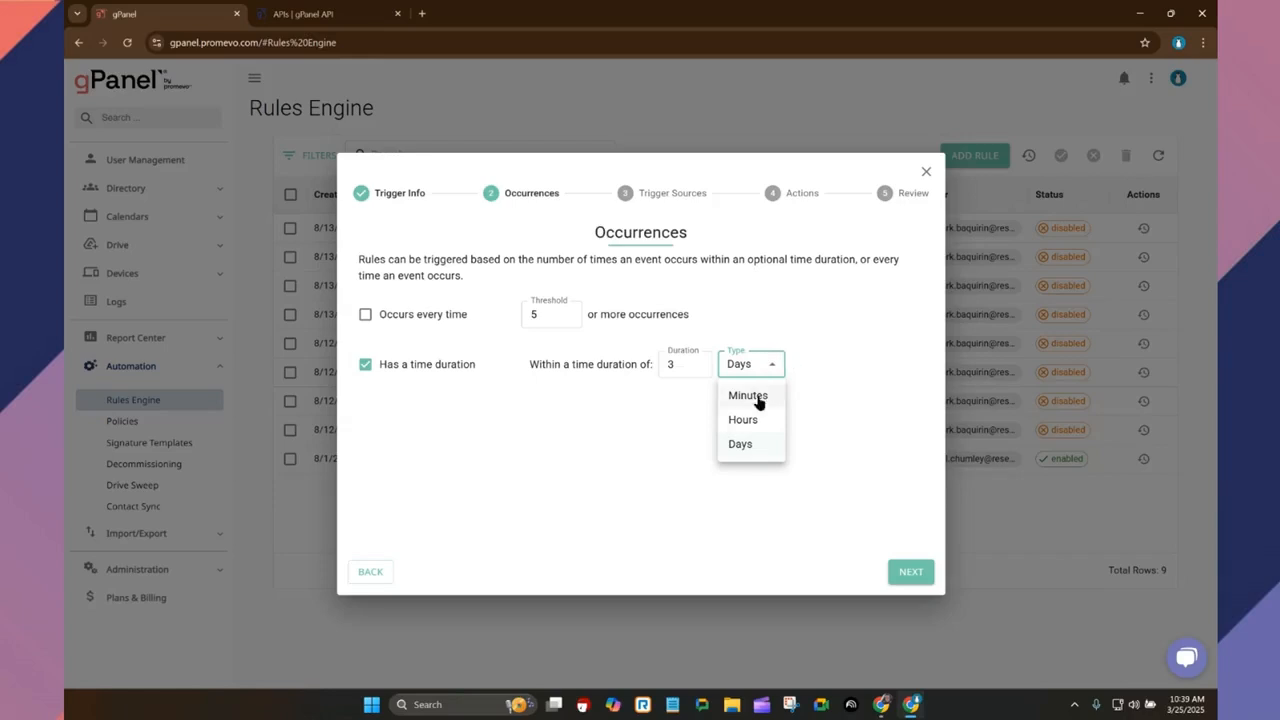
click(758, 396)
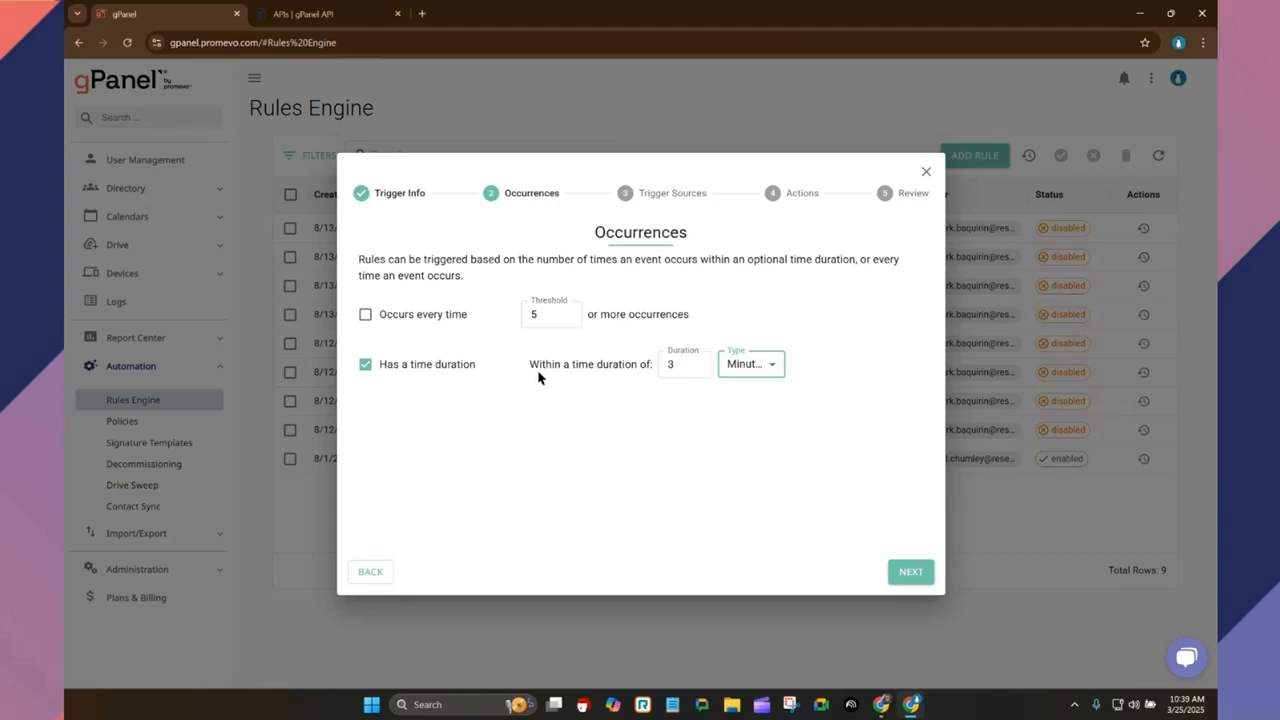
click(906, 569)
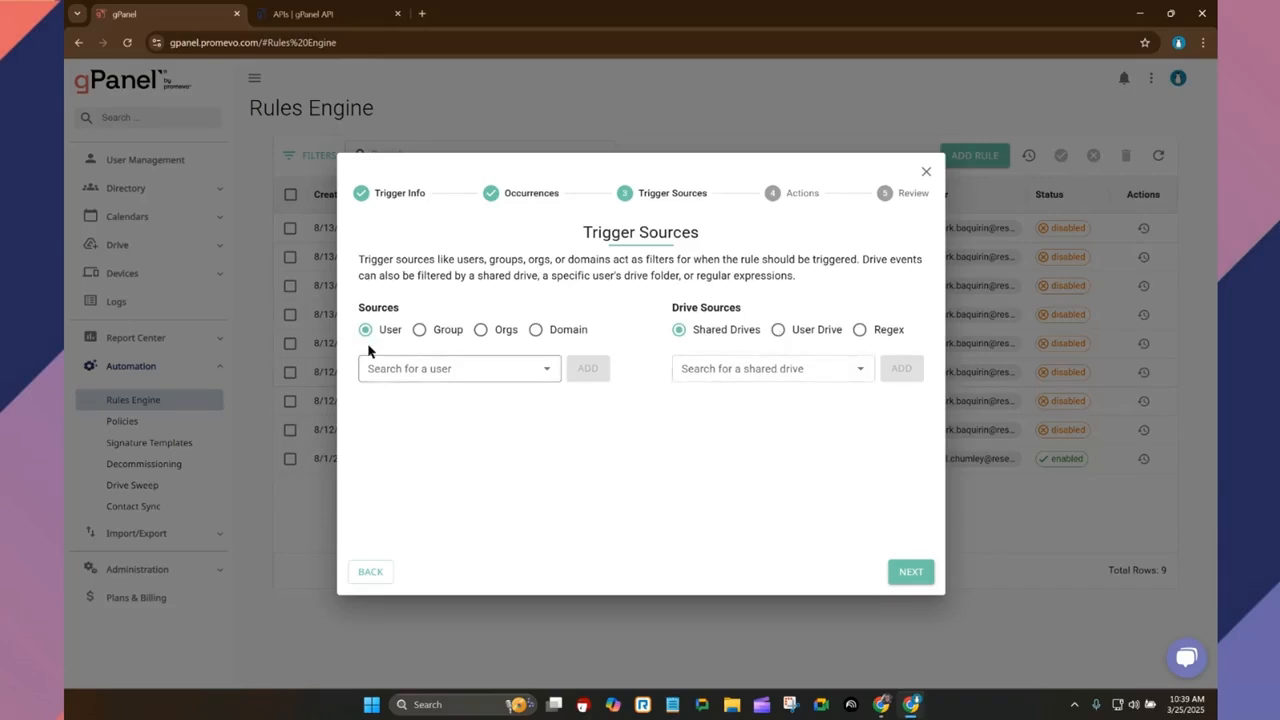
- Add a user as a trigger source for the Demo rule and remove that user again
click(430, 372)
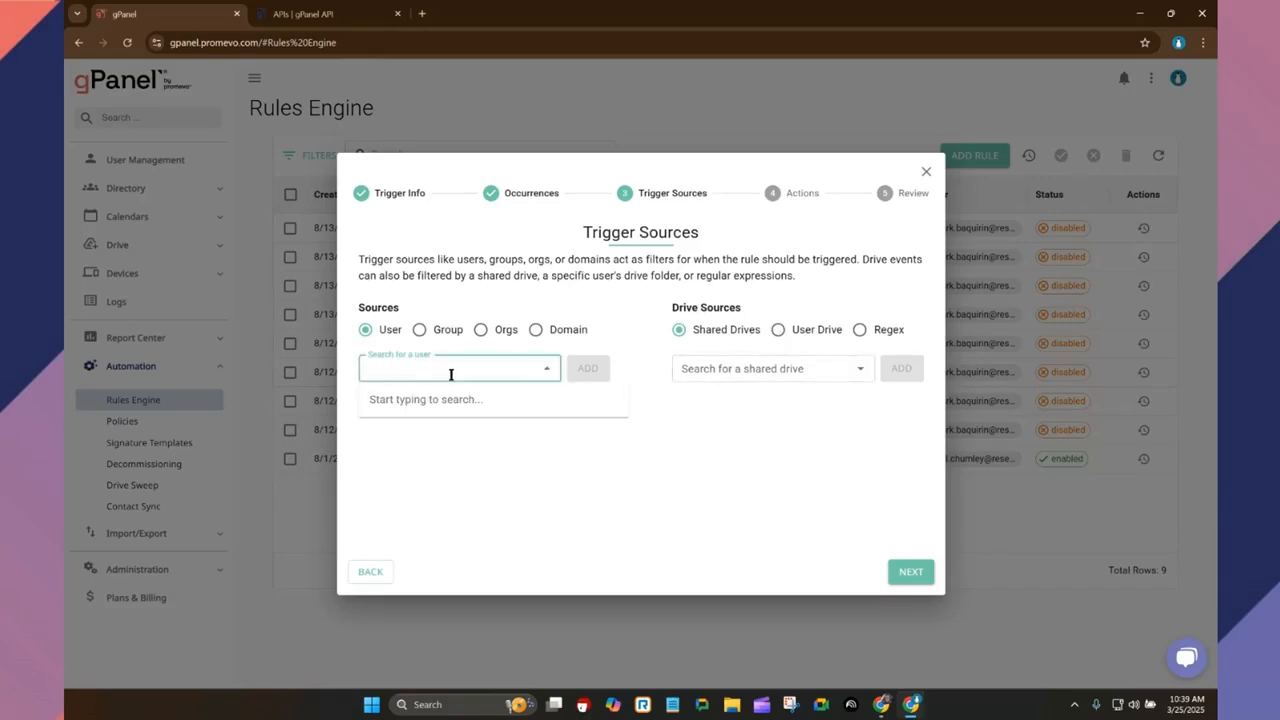
text(m)
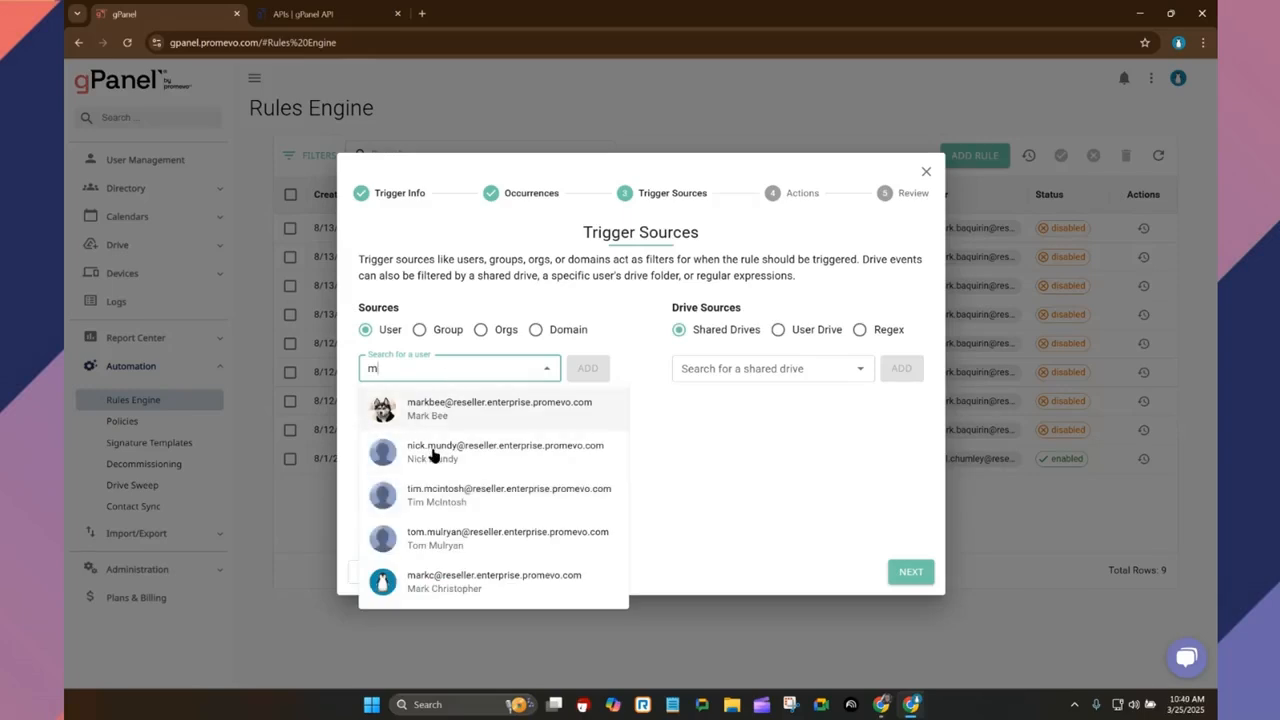
click(430, 426)
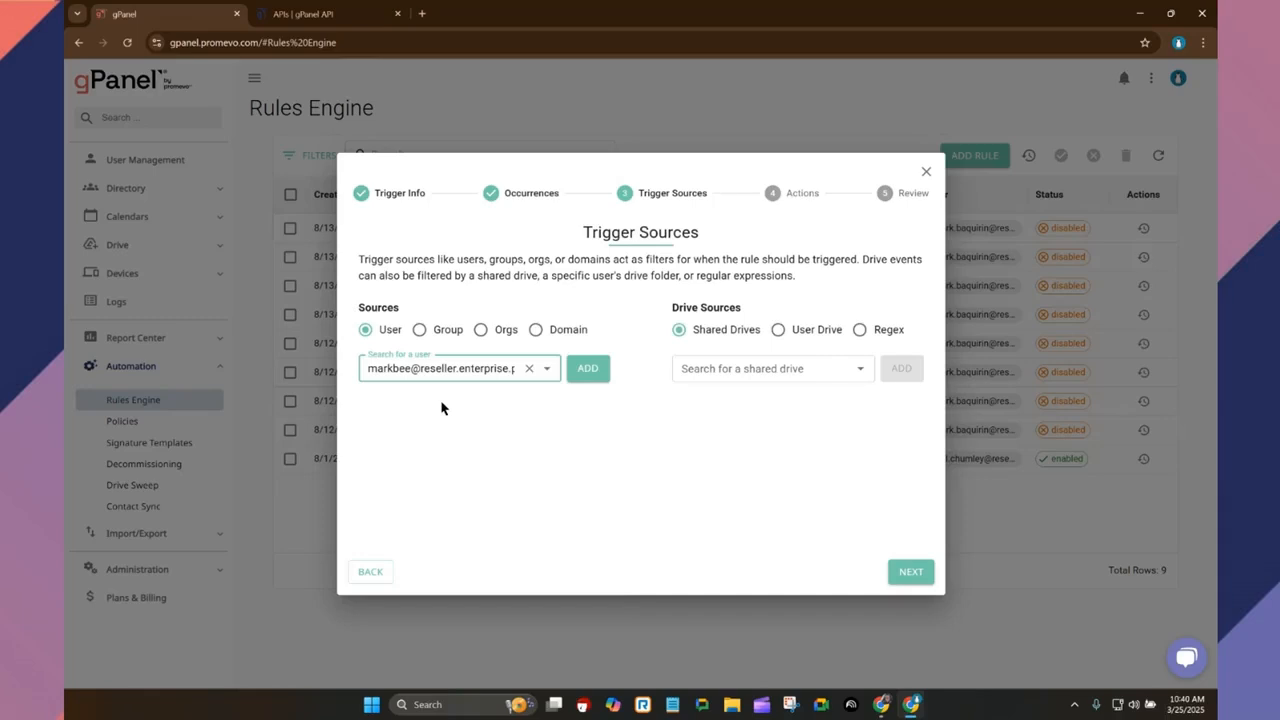
click(583, 373)
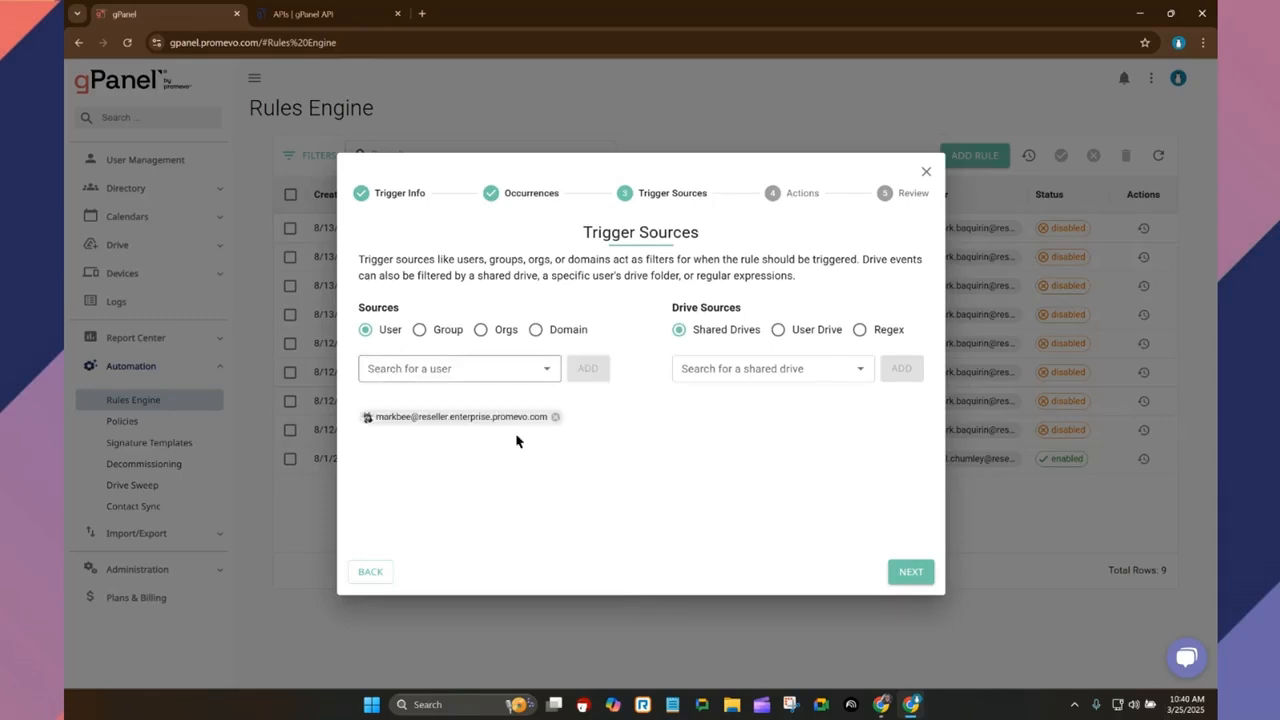
click(555, 416)
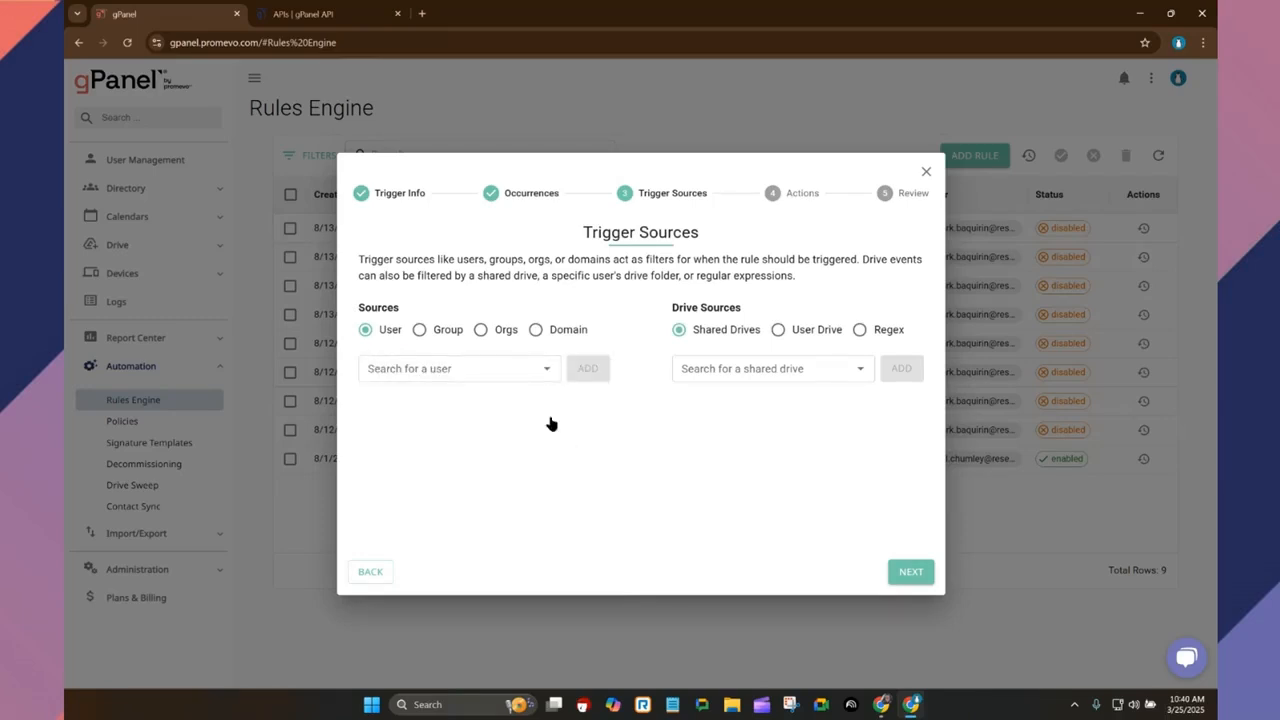
- Try the project management group as a trigger source, and browse the organizational units offered as sources
click(419, 332)
click(418, 369)
click(423, 364)
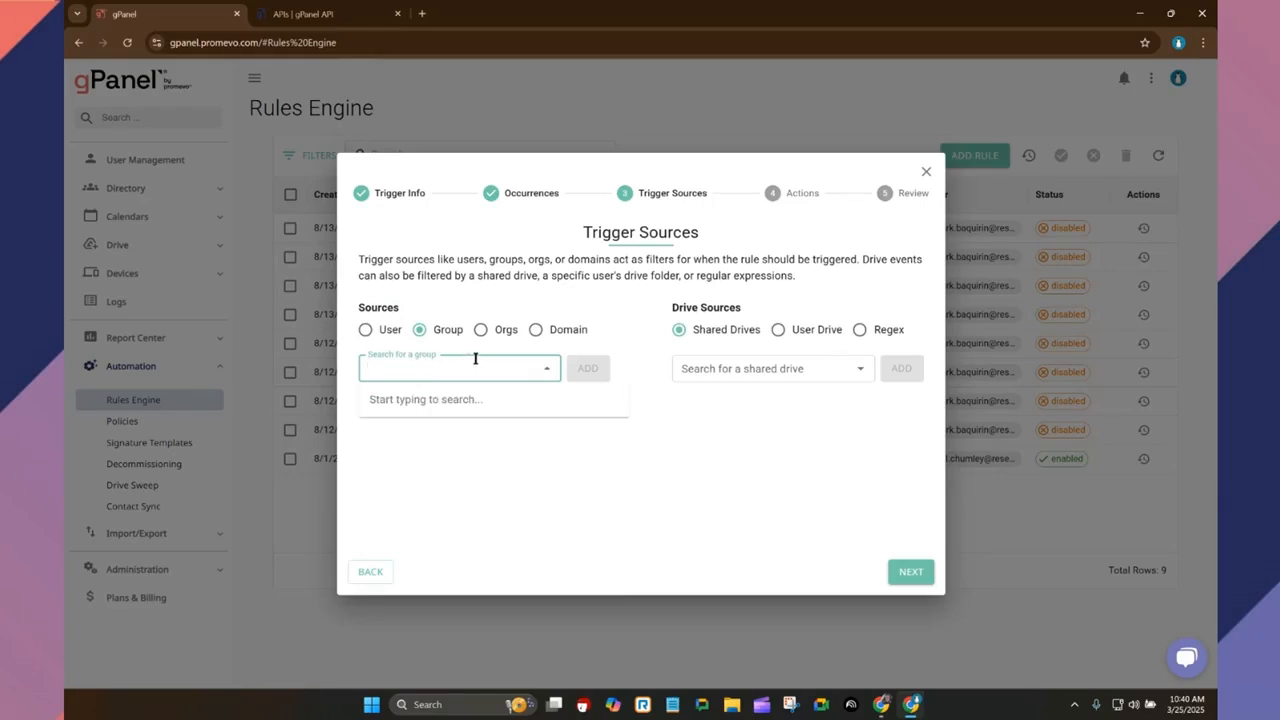
text(m)
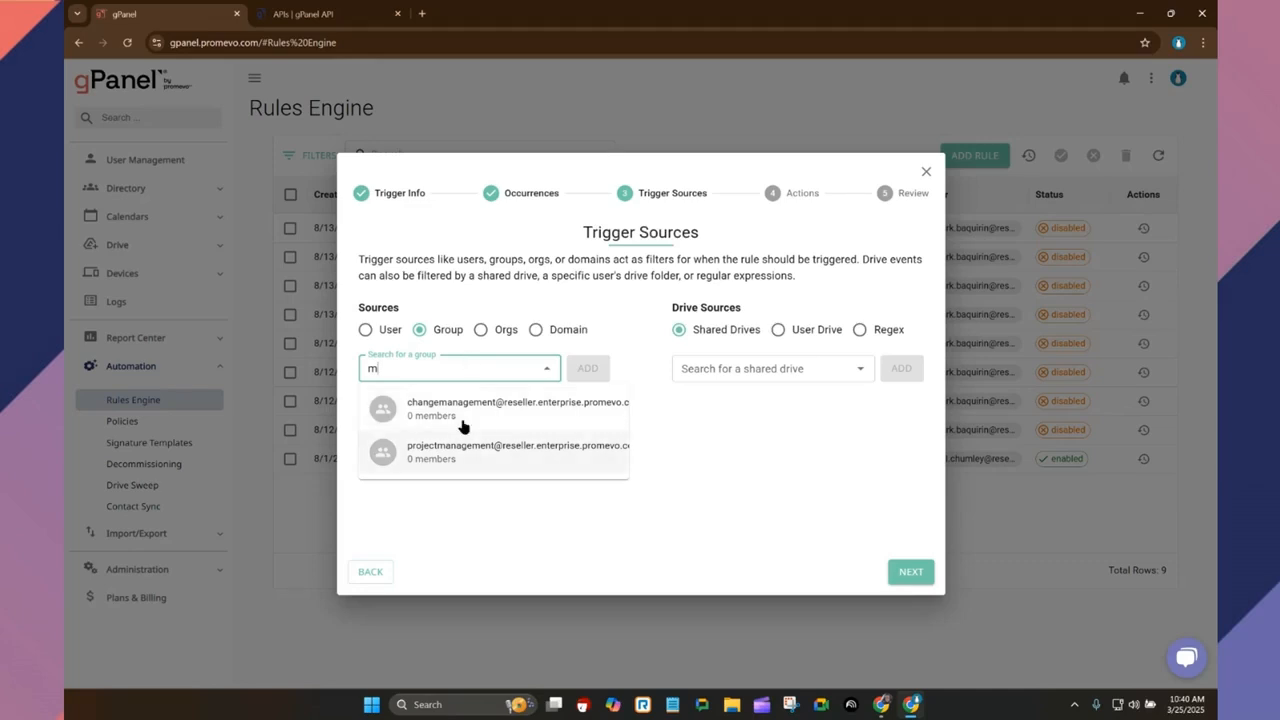
click(449, 451)
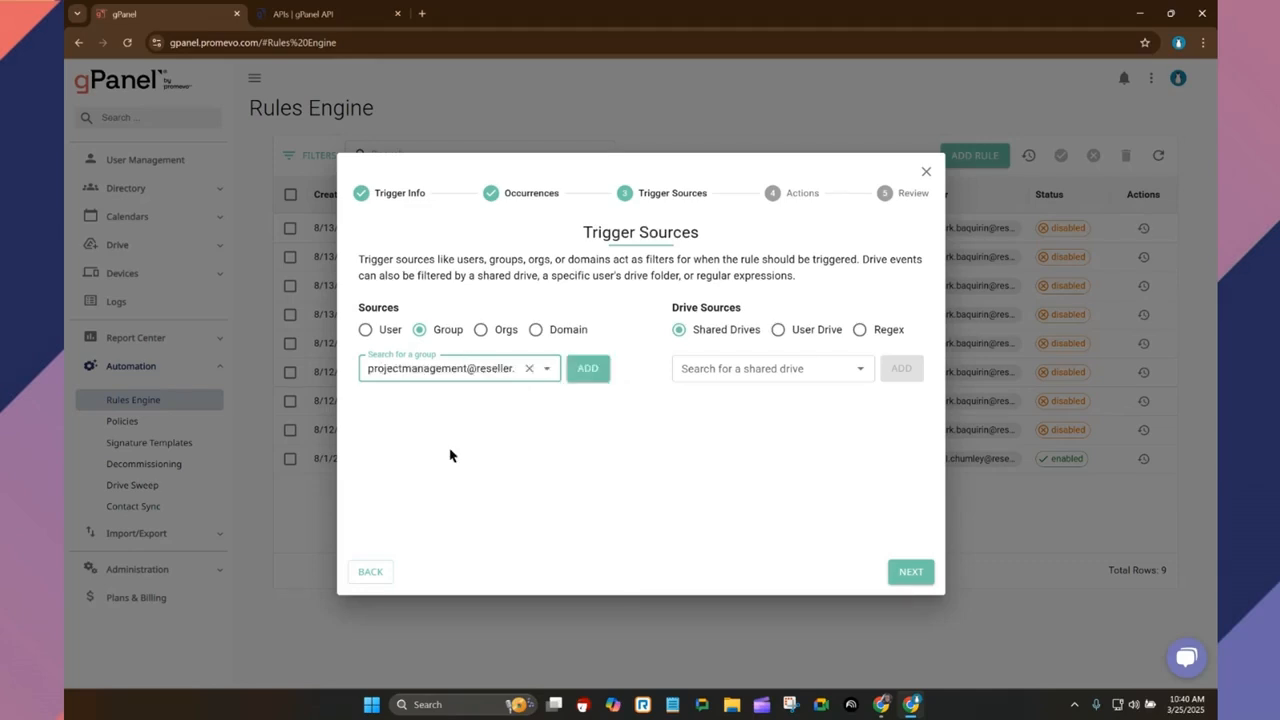
click(482, 330)
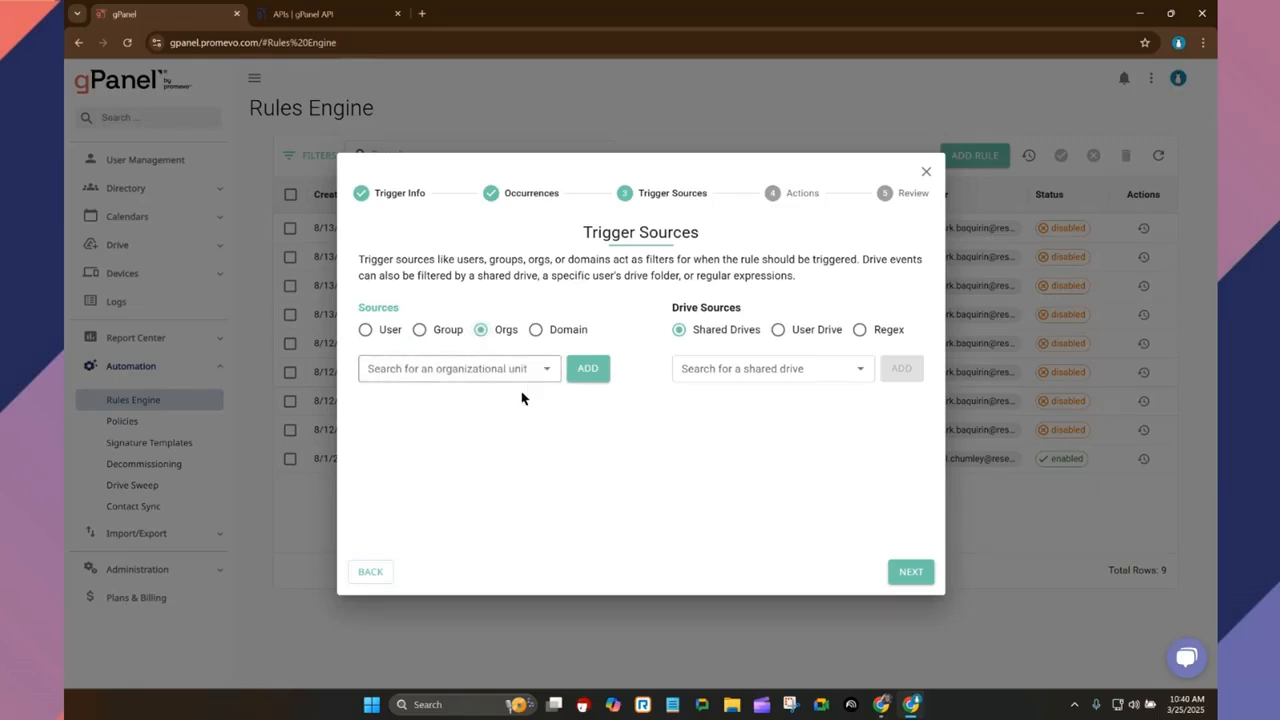
click(521, 372)
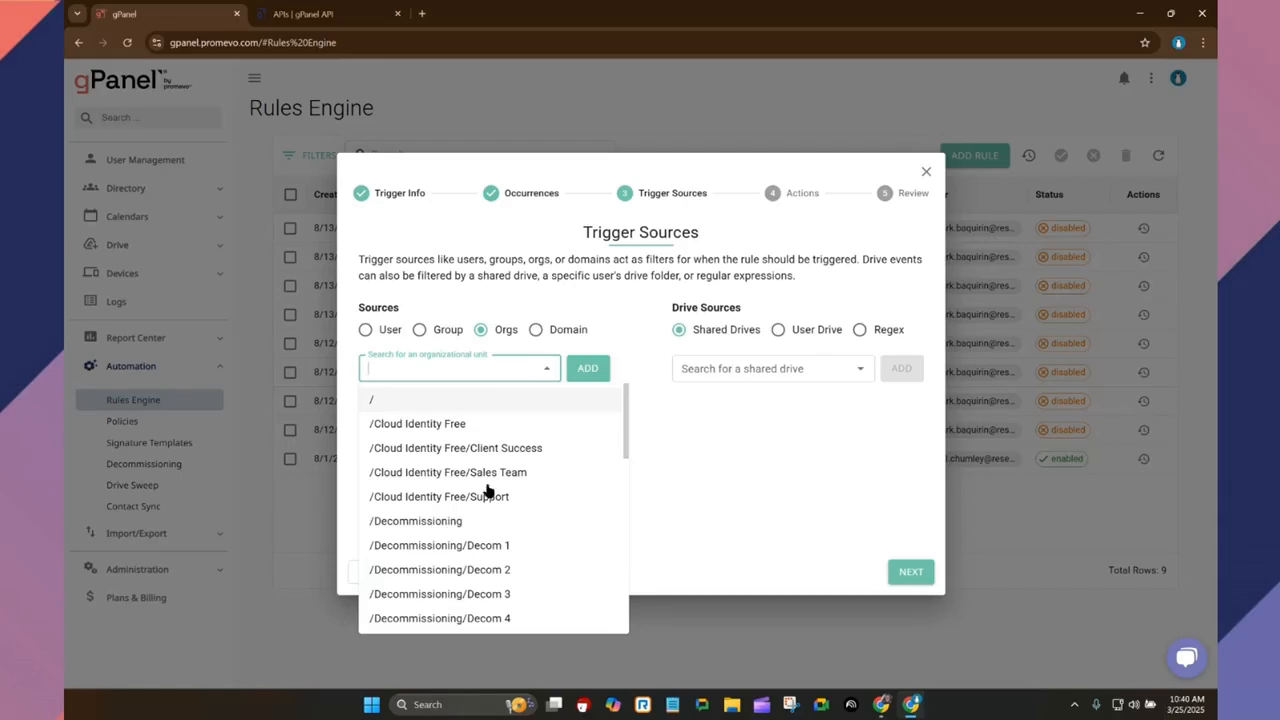
- Add the domain reseller.enterprise.promevo.com as the trigger source of the rule
click(536, 331)
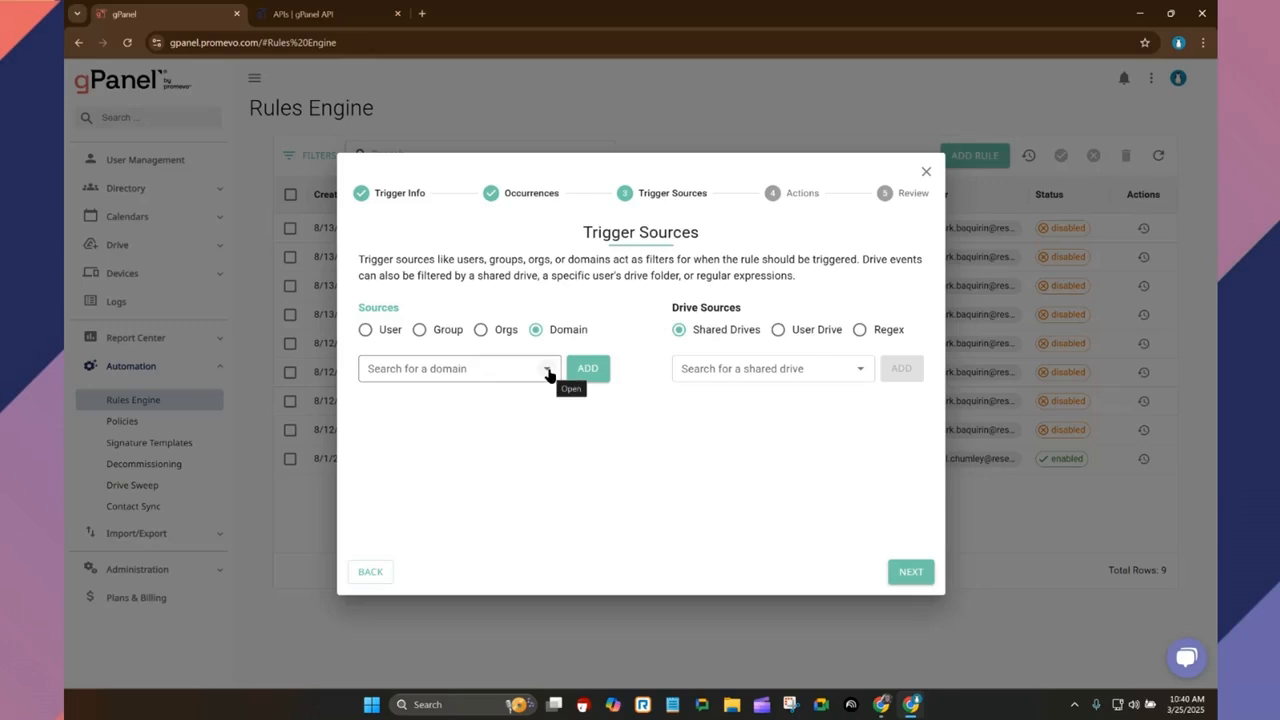
click(548, 372)
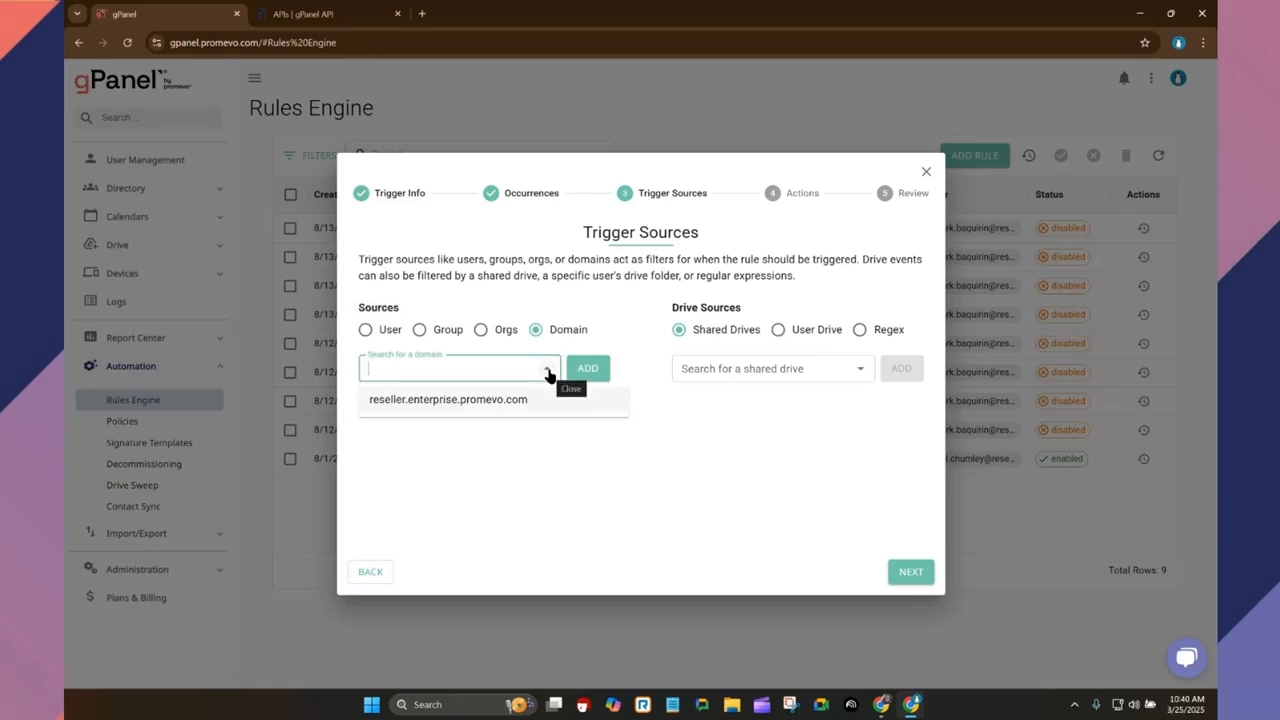
click(389, 440)
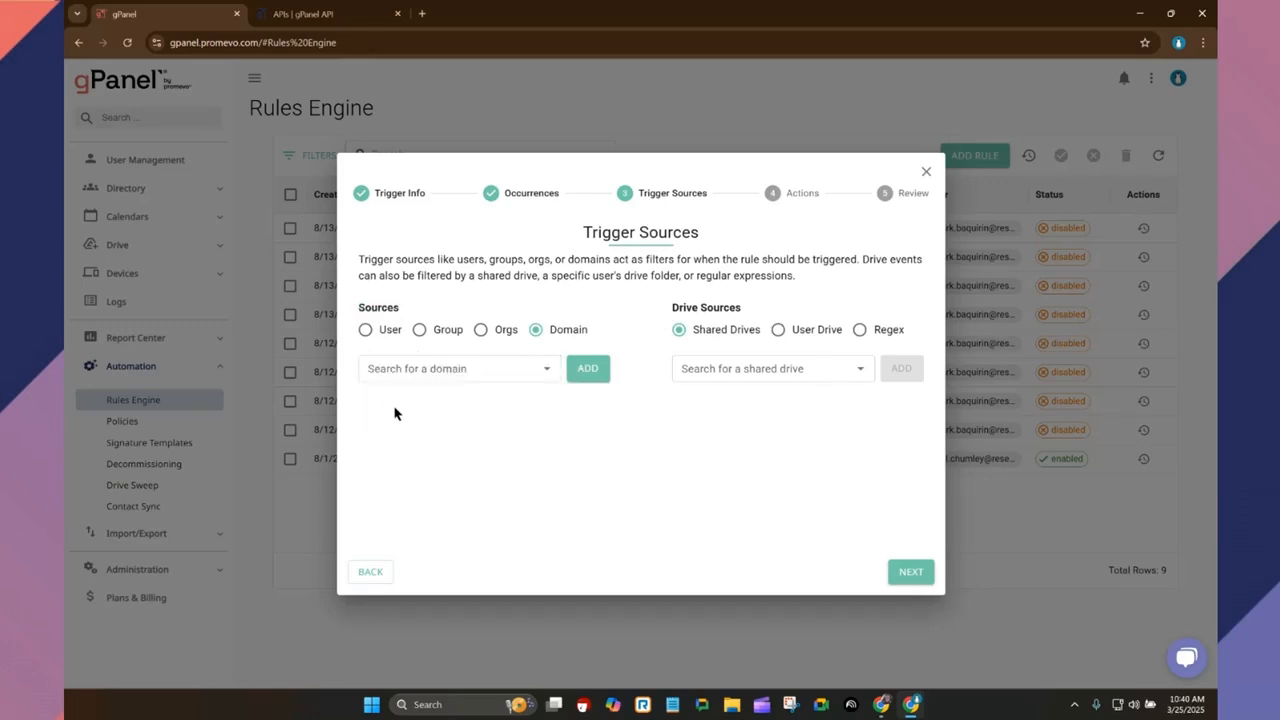
click(475, 370)
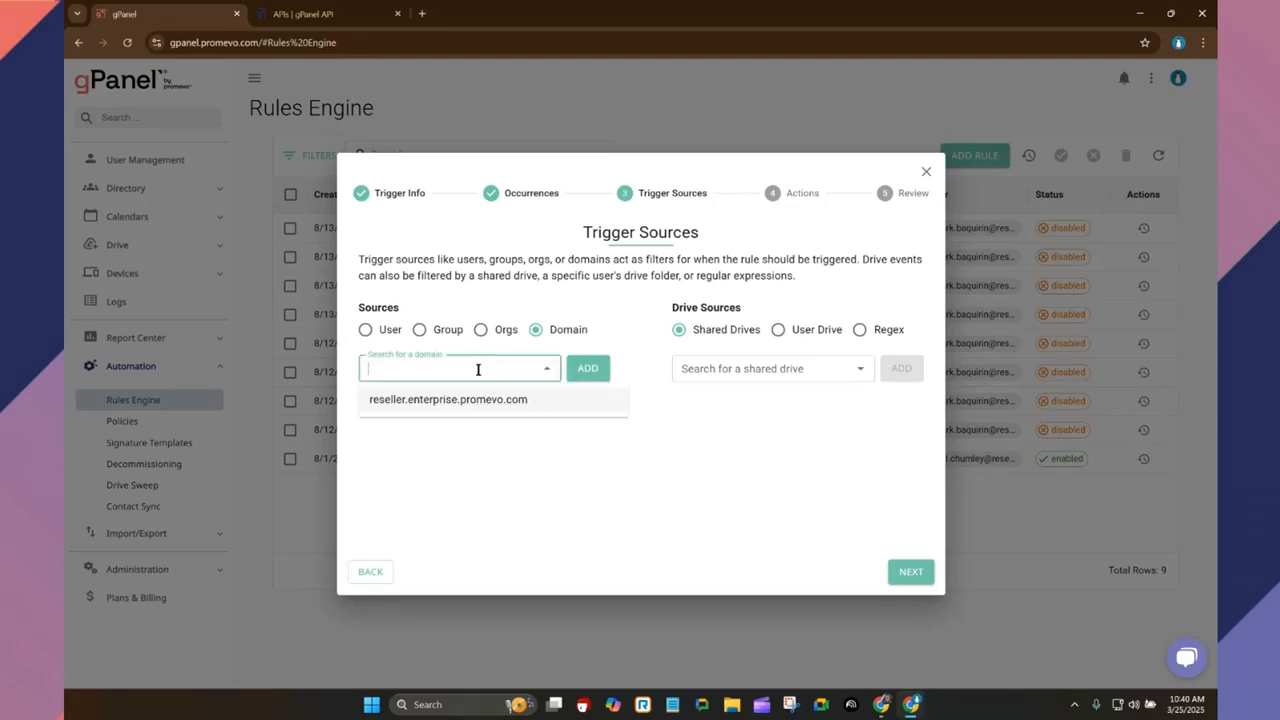
click(587, 369)
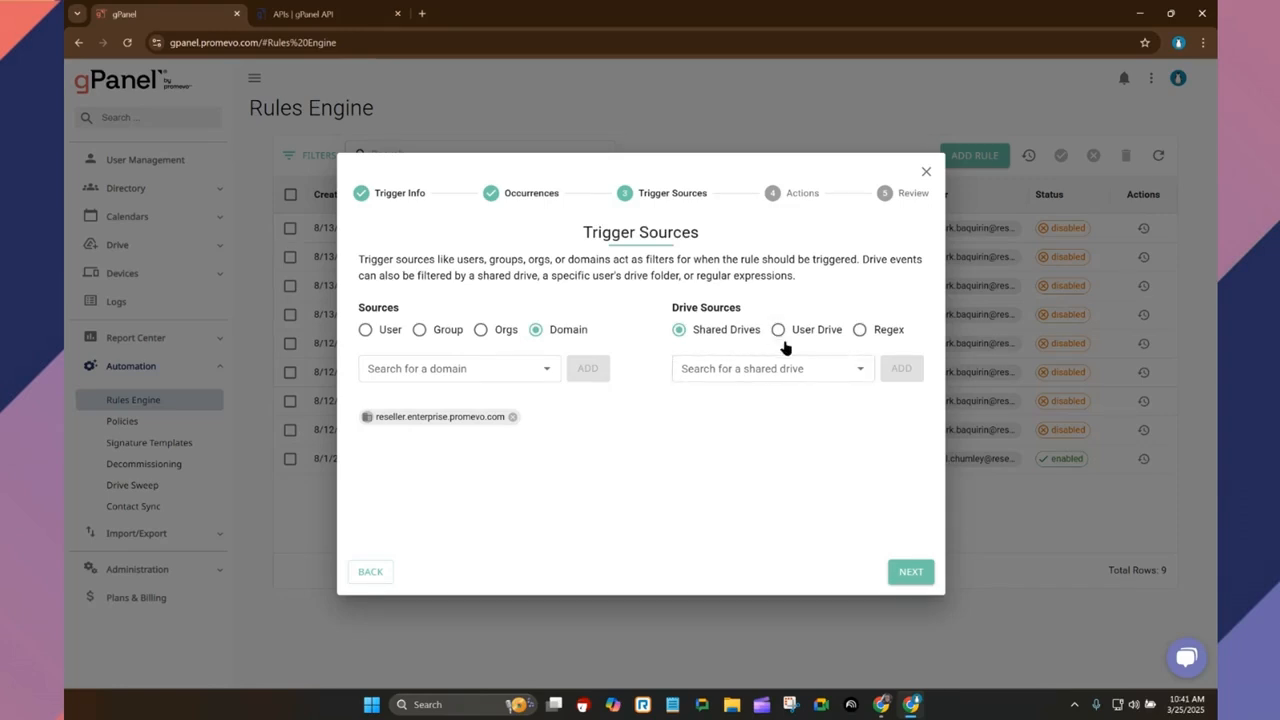
- Add the New Hires shared drive as a drive source and continue to the rule's actions
click(700, 363)
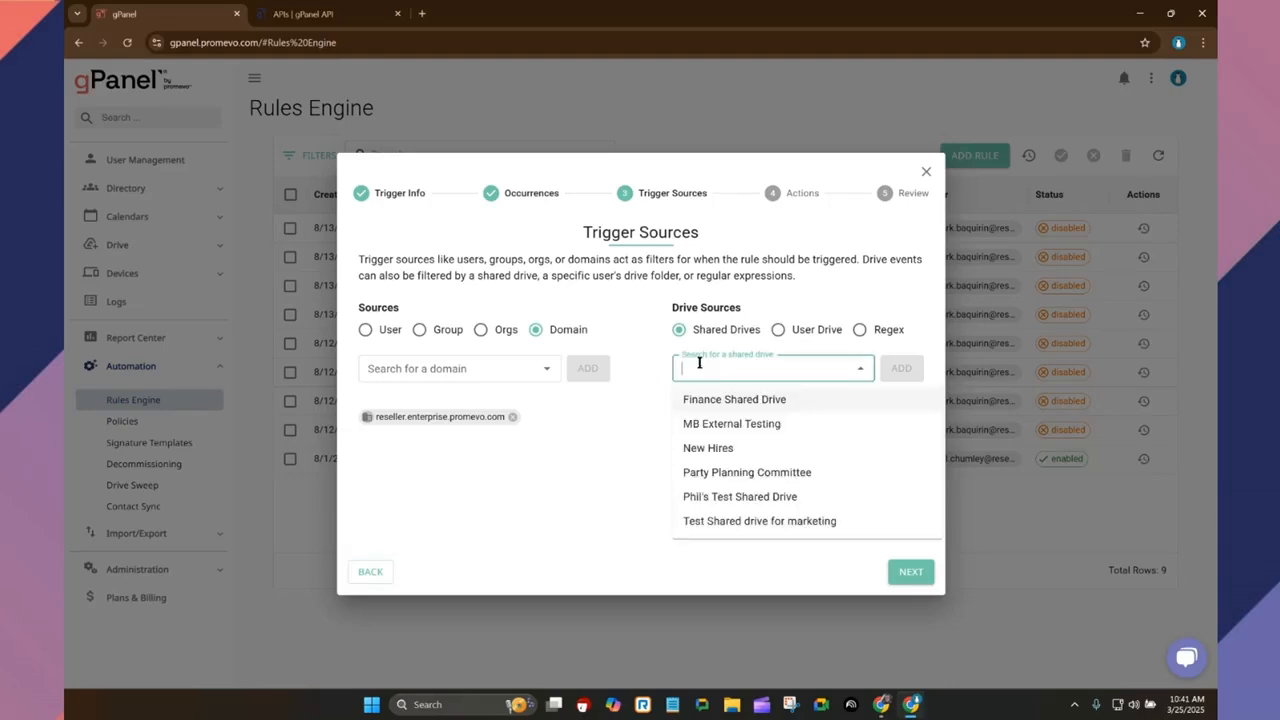
click(700, 450)
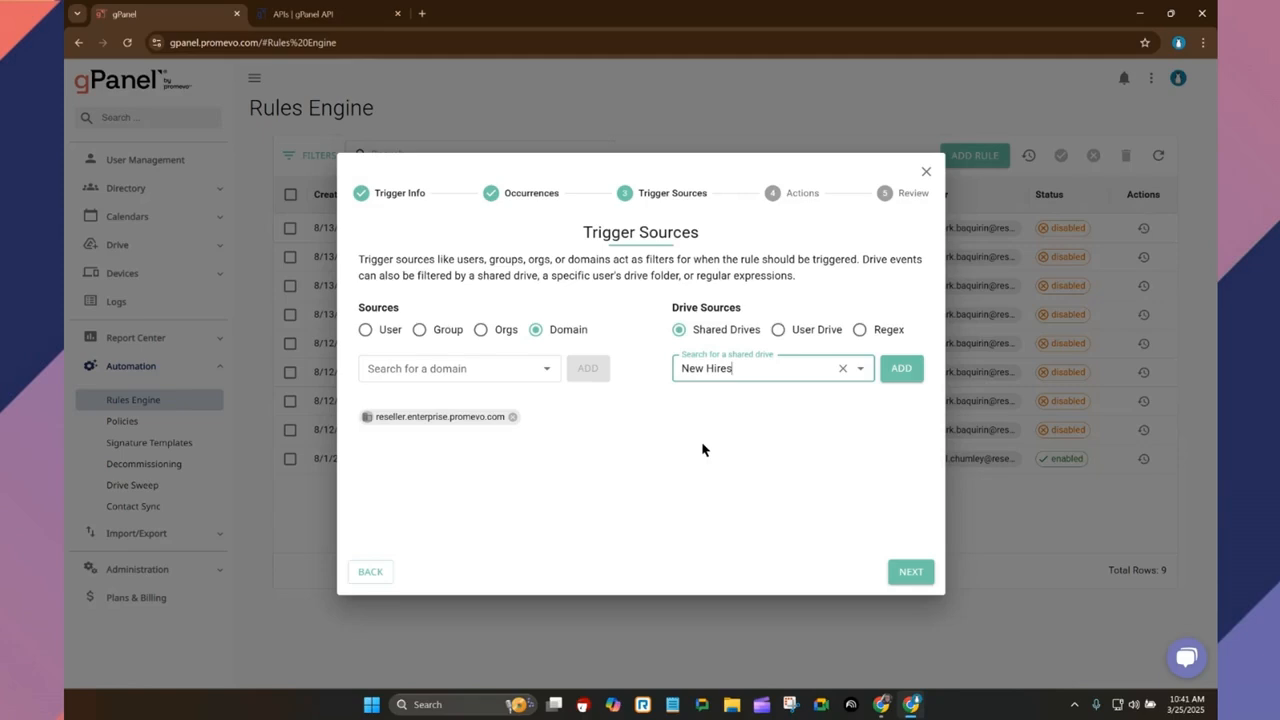
click(900, 368)
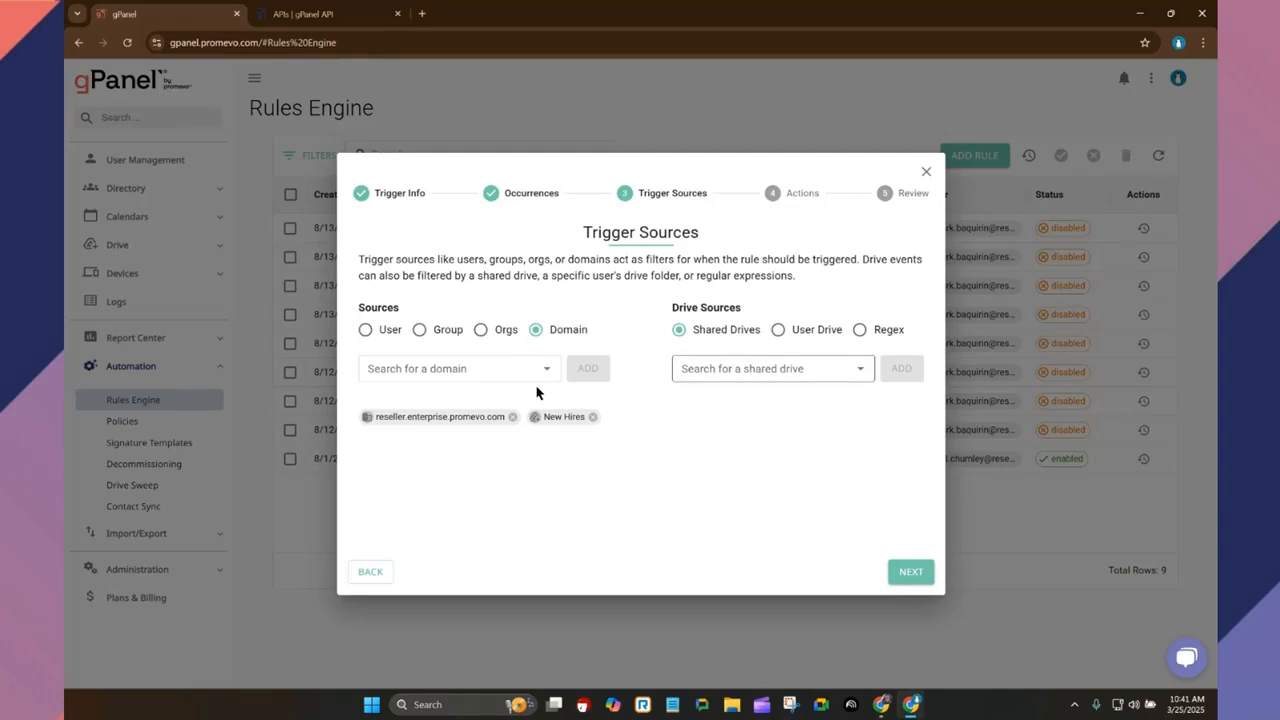
click(911, 572)
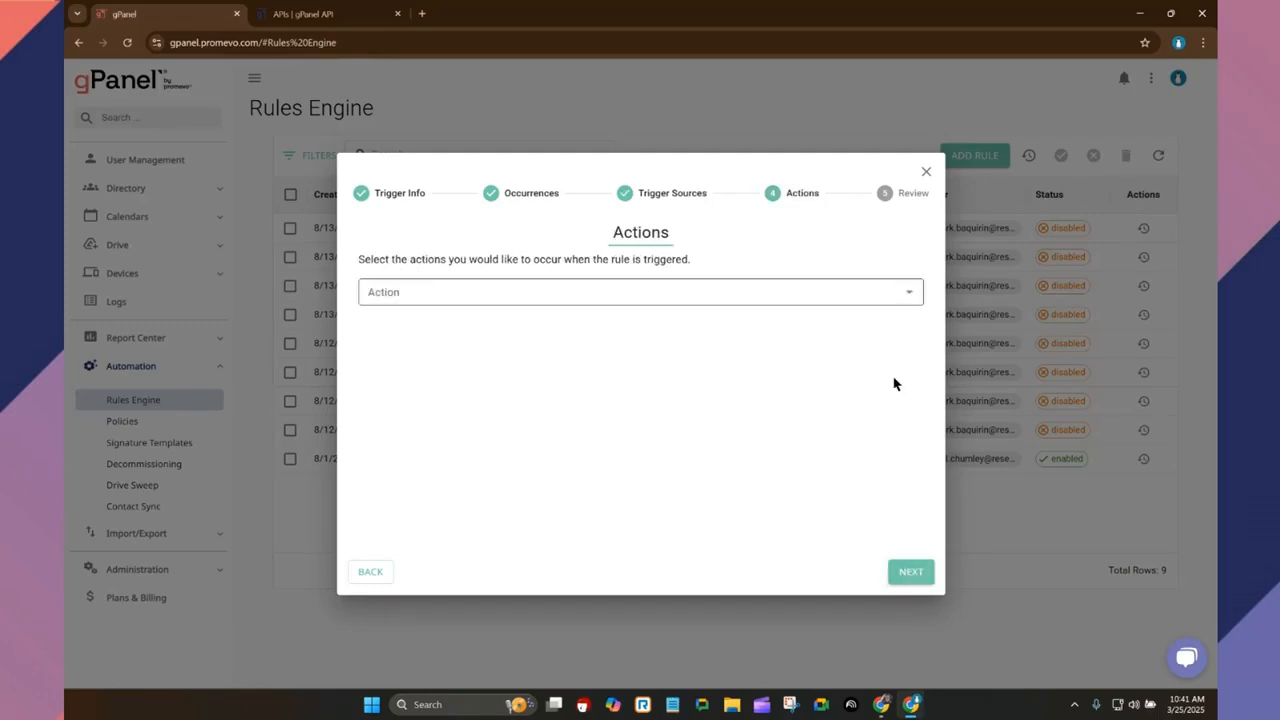
- Try a Send Chat Message action with the Rule Description merge tag in its message, and remove the action
click(917, 296)
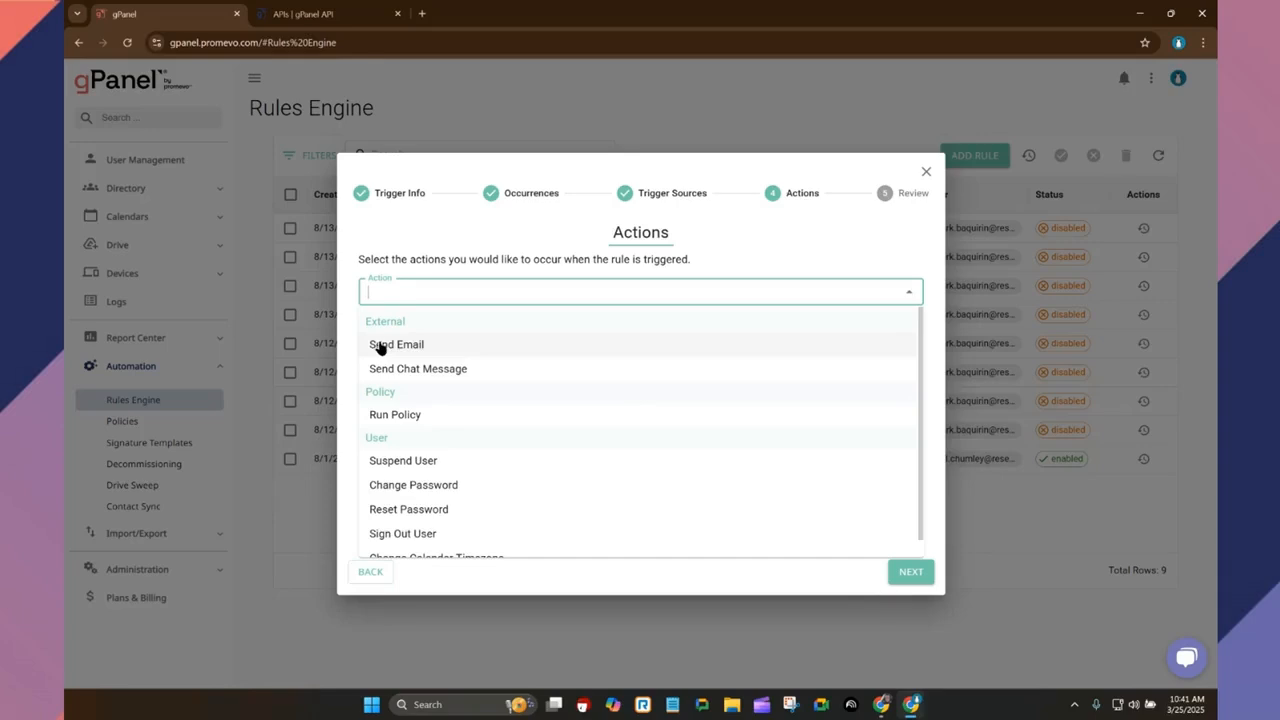
click(440, 370)
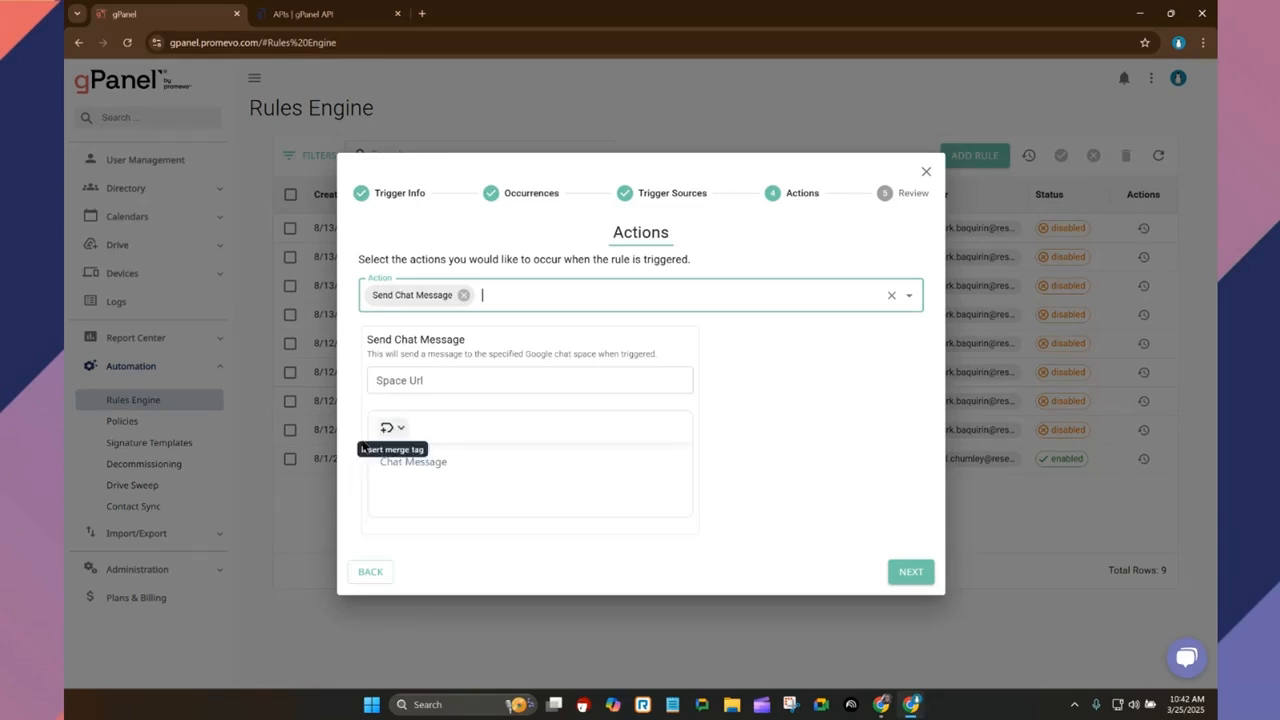
click(386, 428)
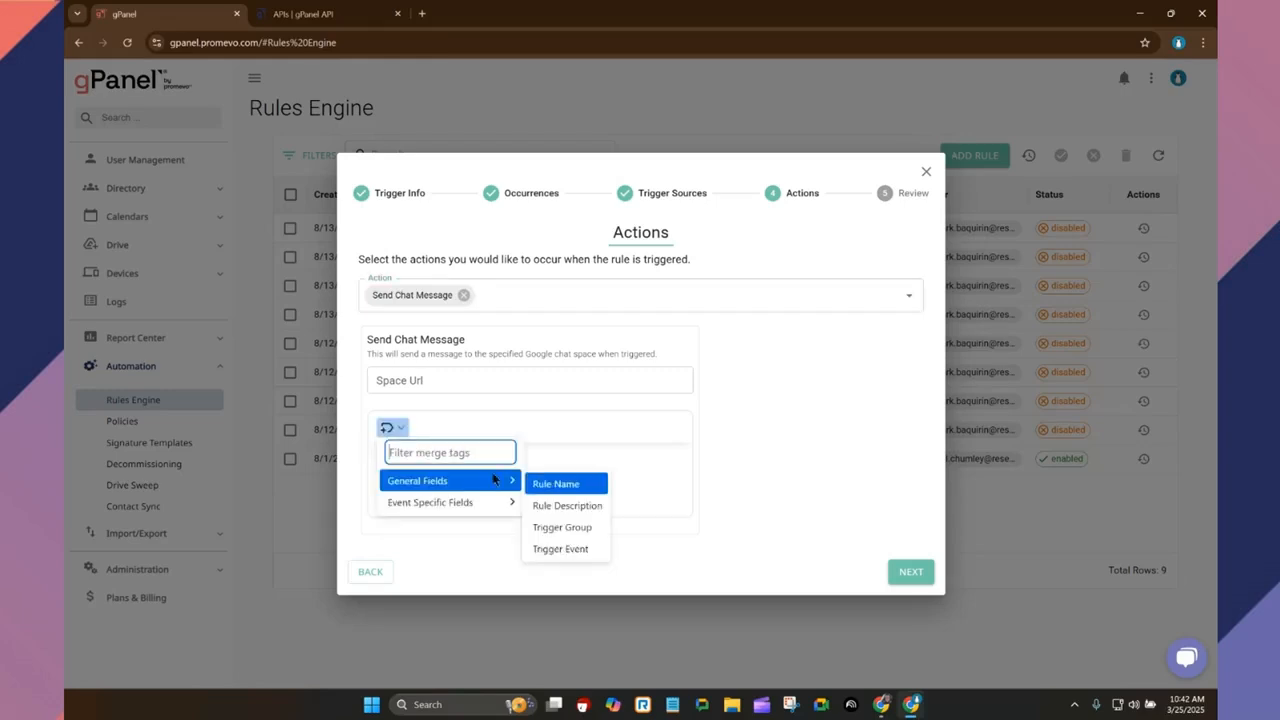
click(554, 510)
key(ctrl+a)
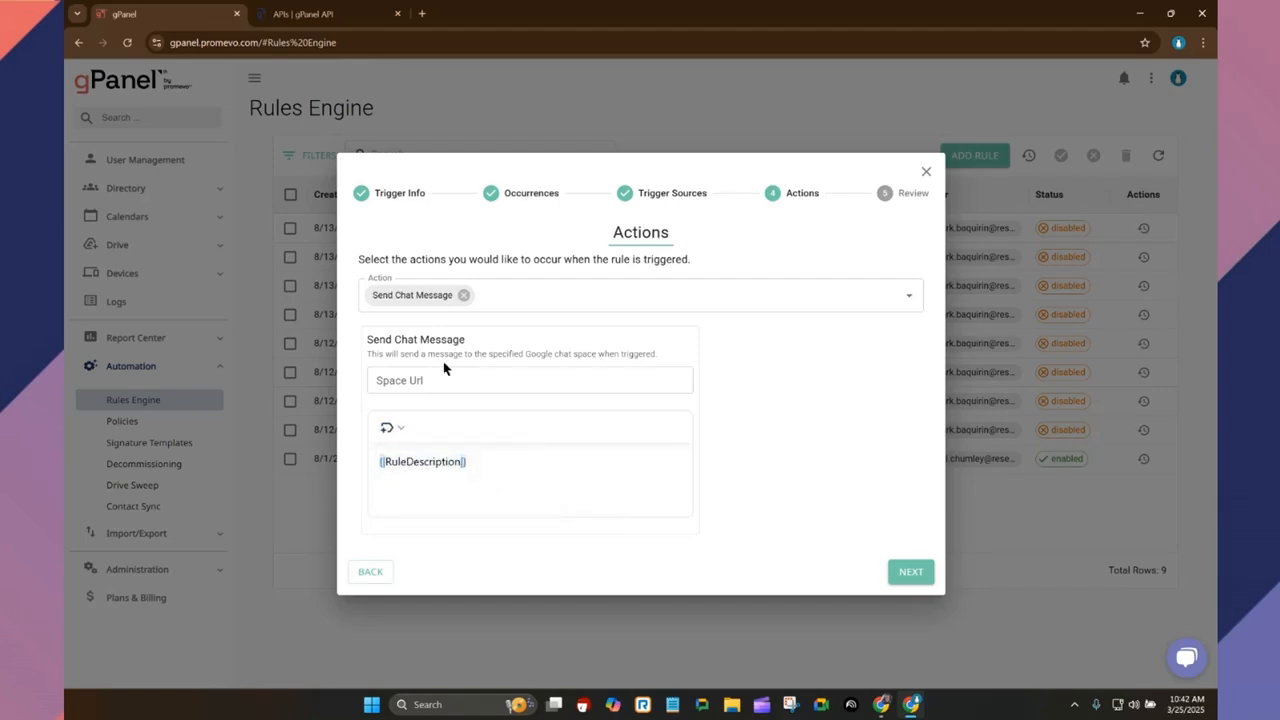
click(463, 295)
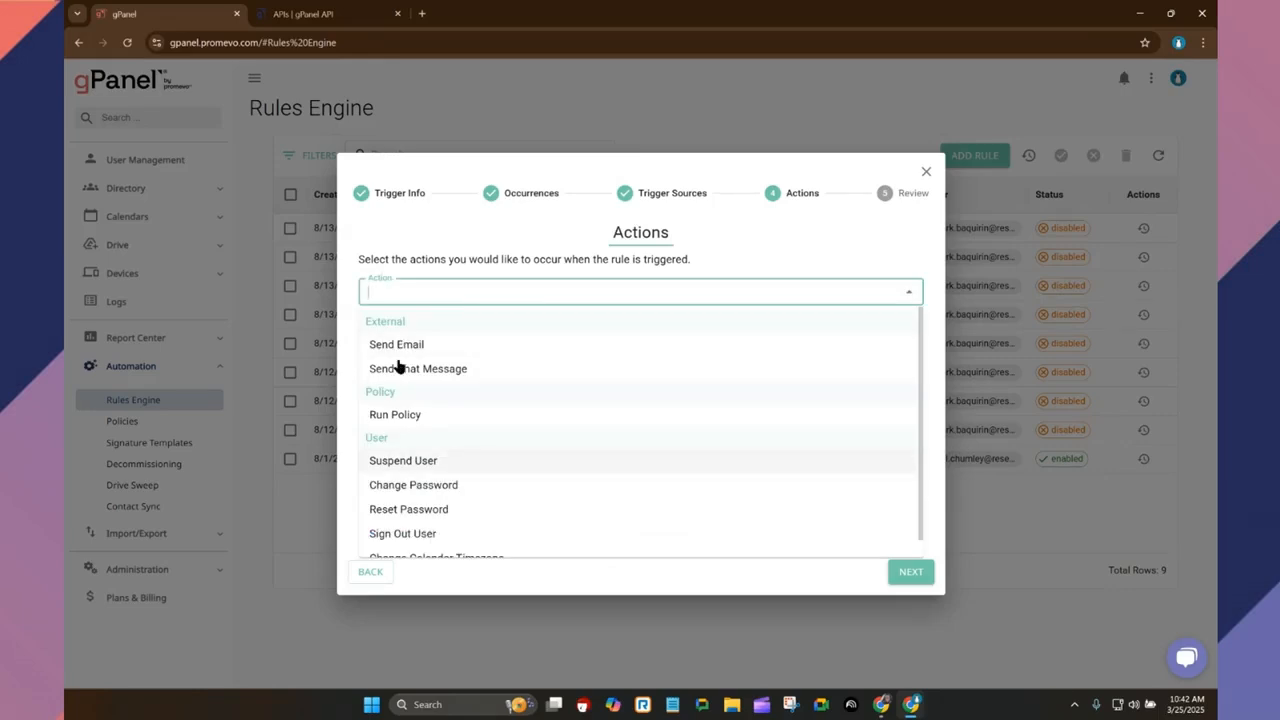
- Set the rule's action to Run Policy with the Demo policy and finish creating the rule
scroll(418, 452, down, 1)
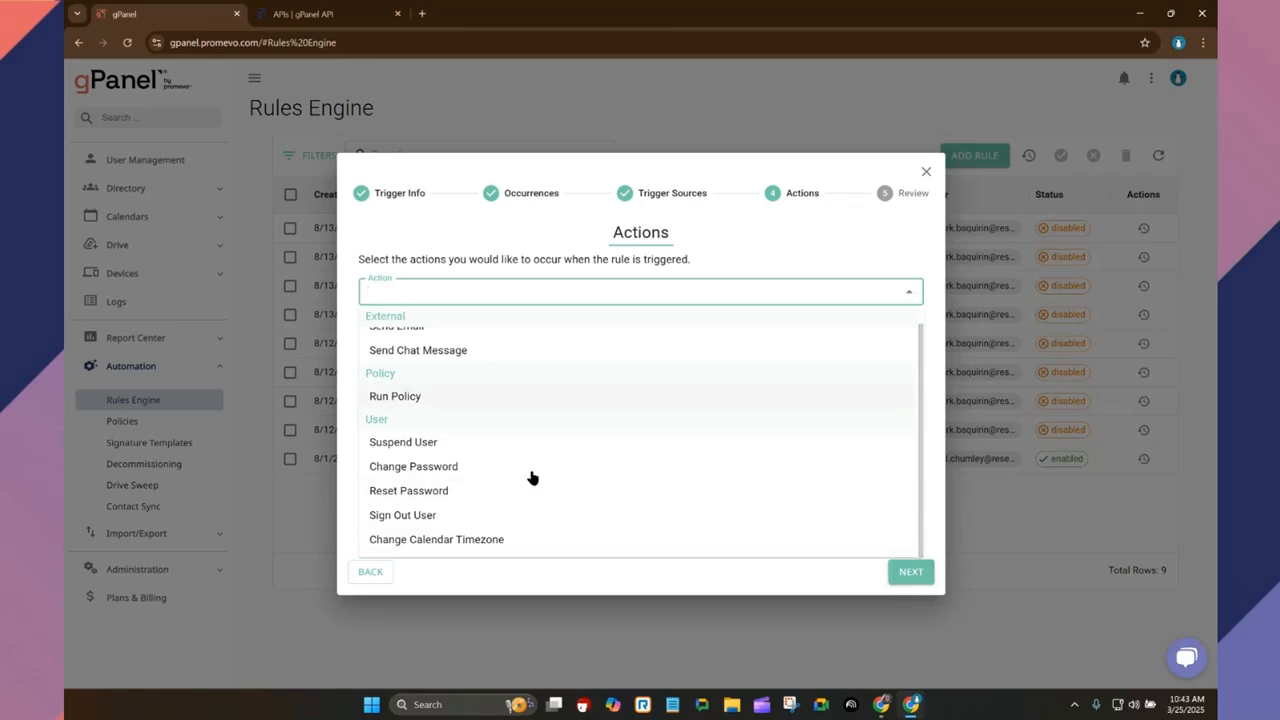
click(461, 397)
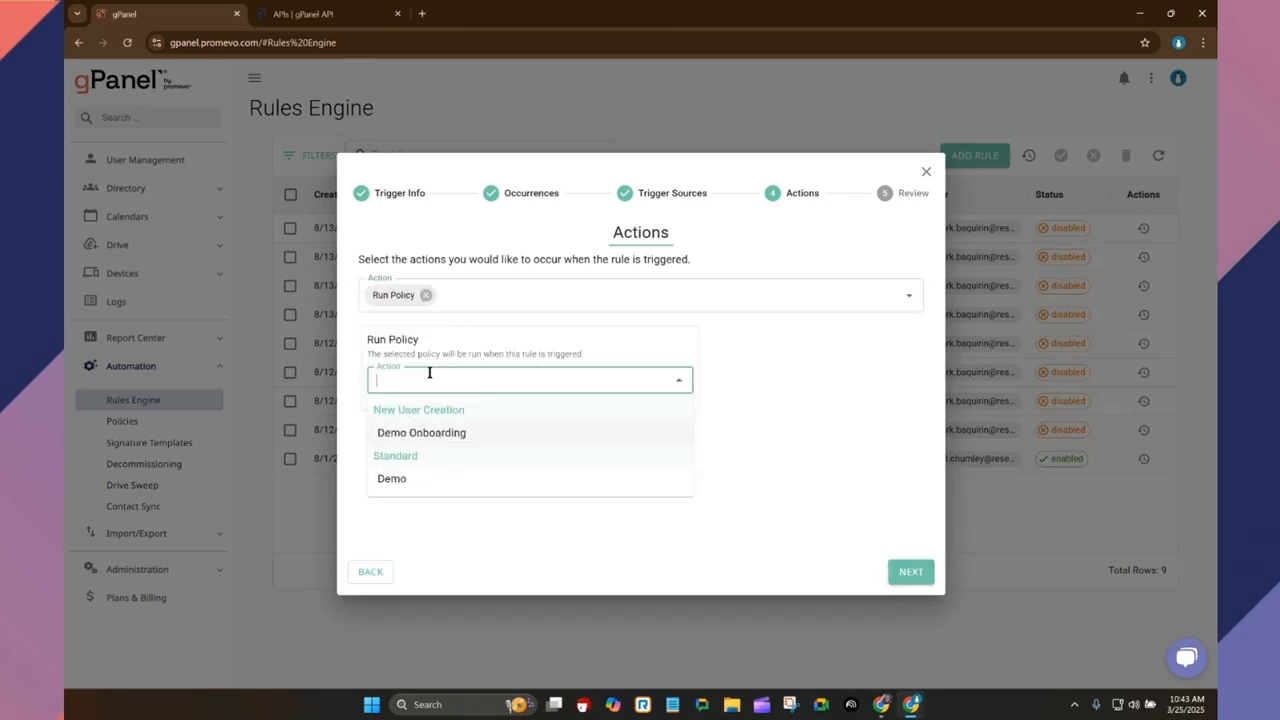
click(418, 482)
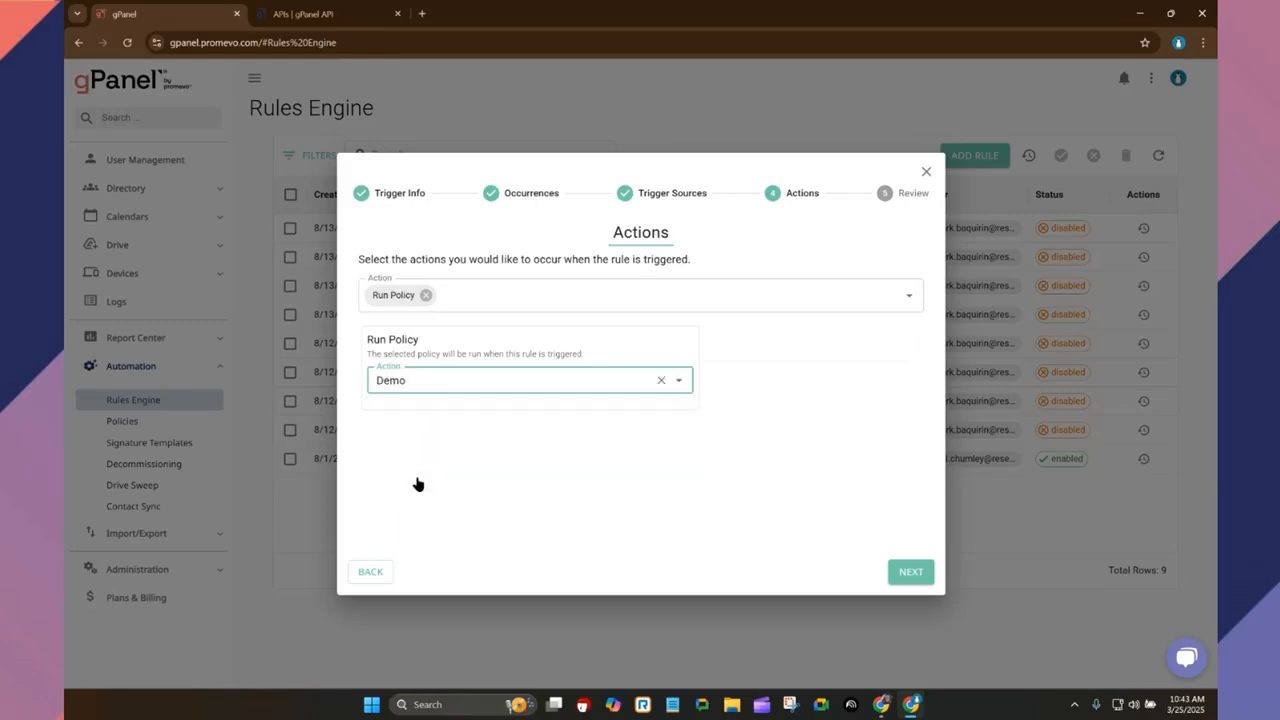
click(902, 573)
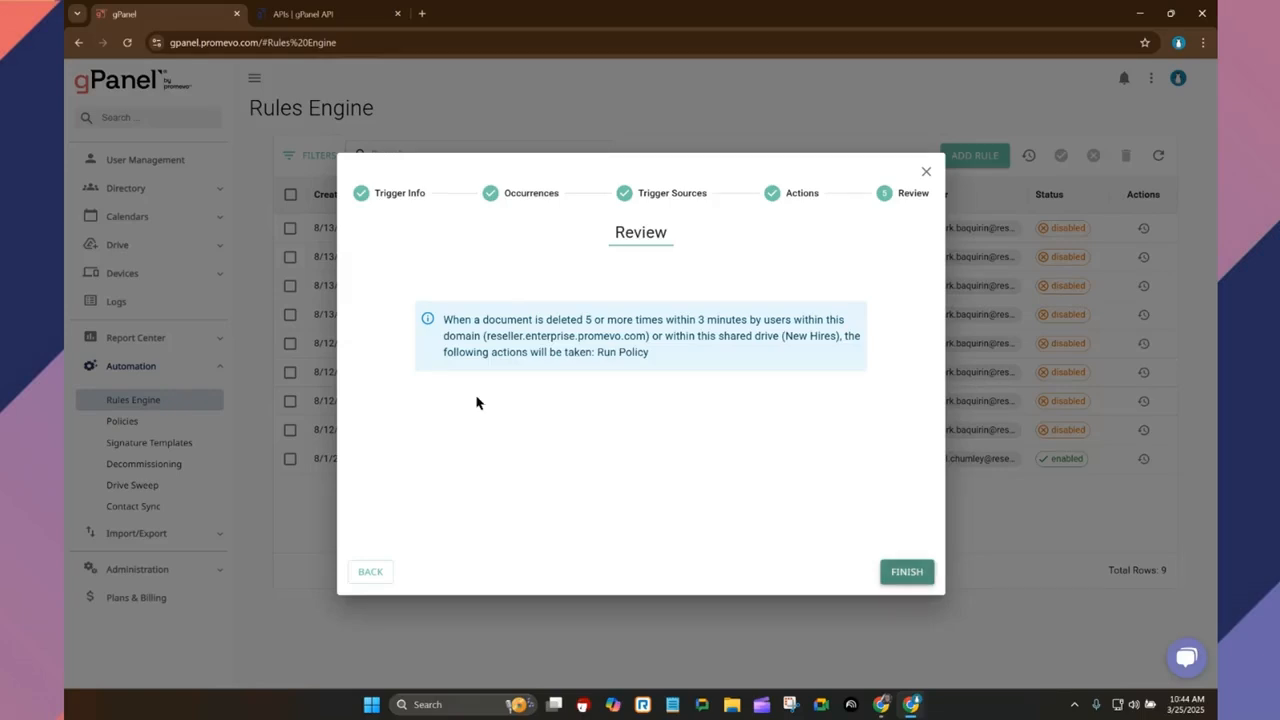
click(917, 574)
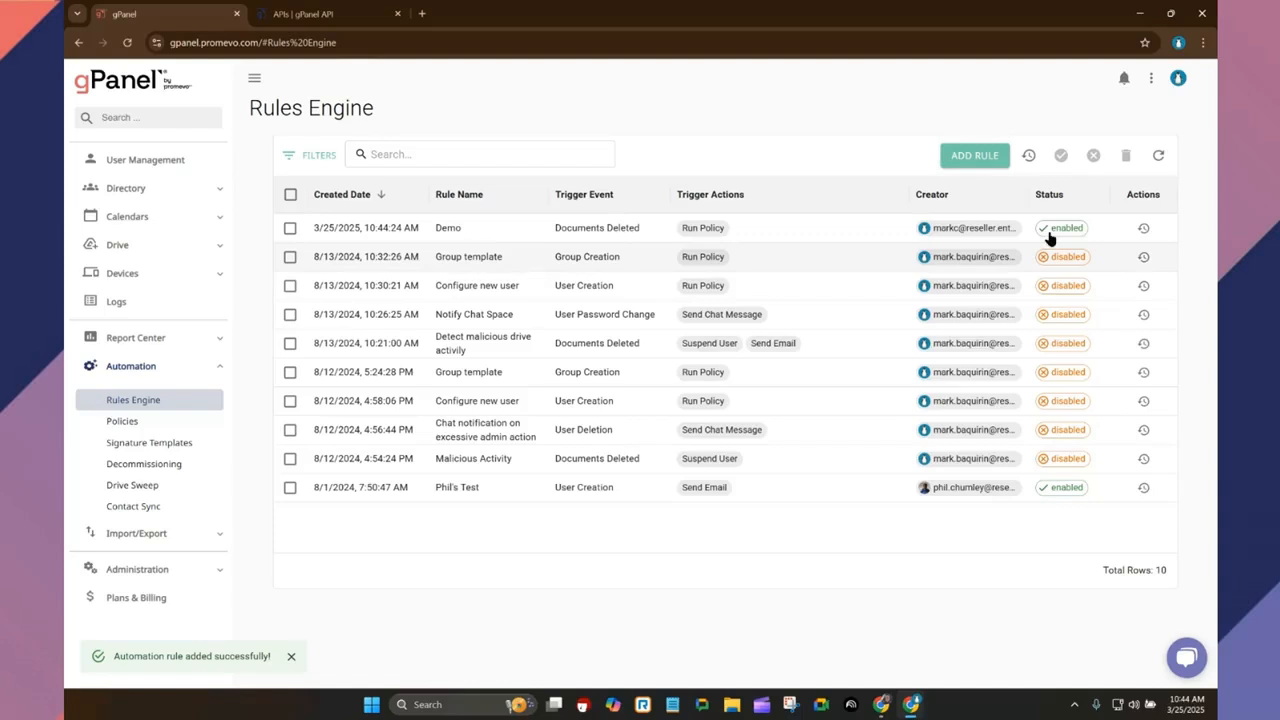
- Disable the new Demo rule in the rules list
click(290, 229)
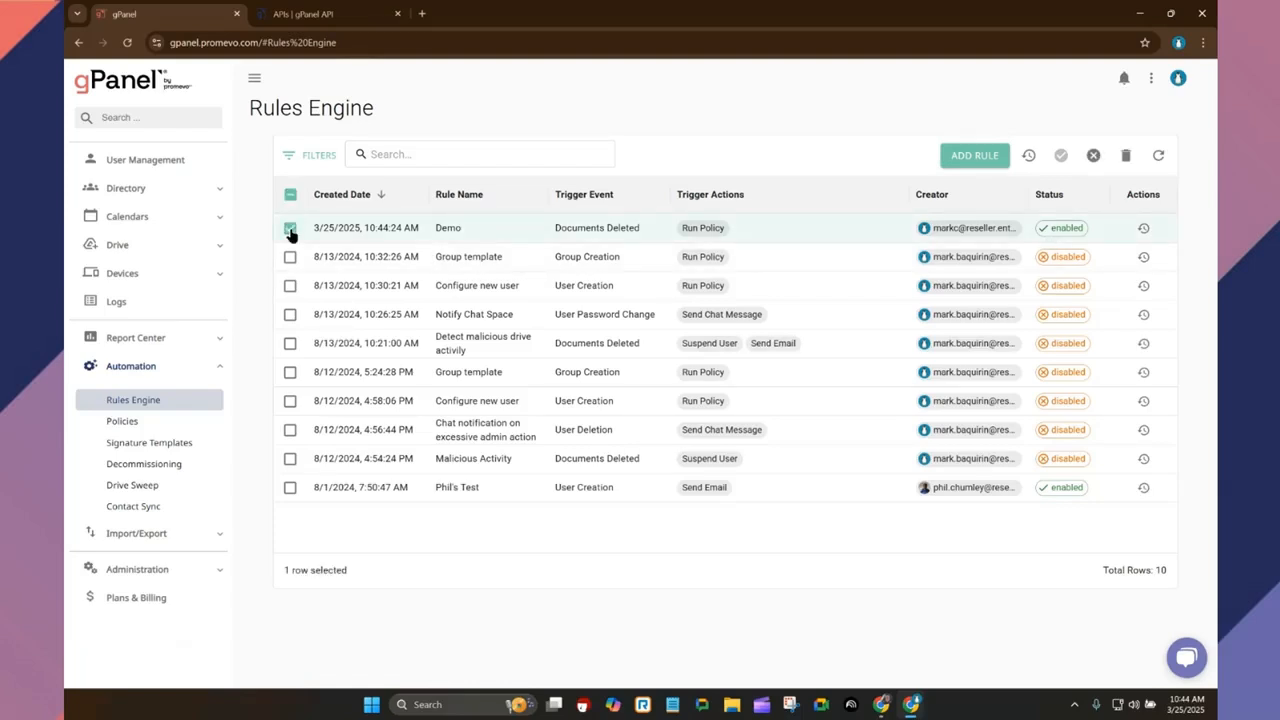
click(1095, 160)
click(808, 422)
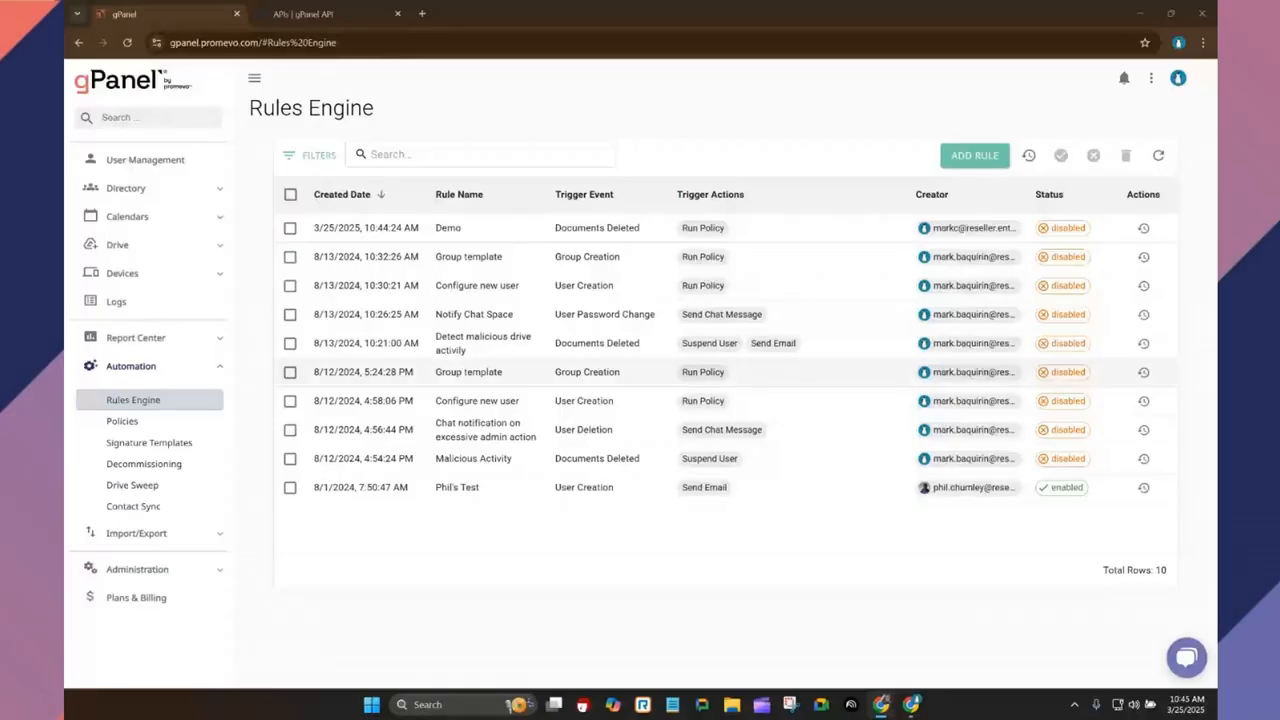
- View the details of the Demo Onboarding policy on the Policies page and close them
click(124, 421)
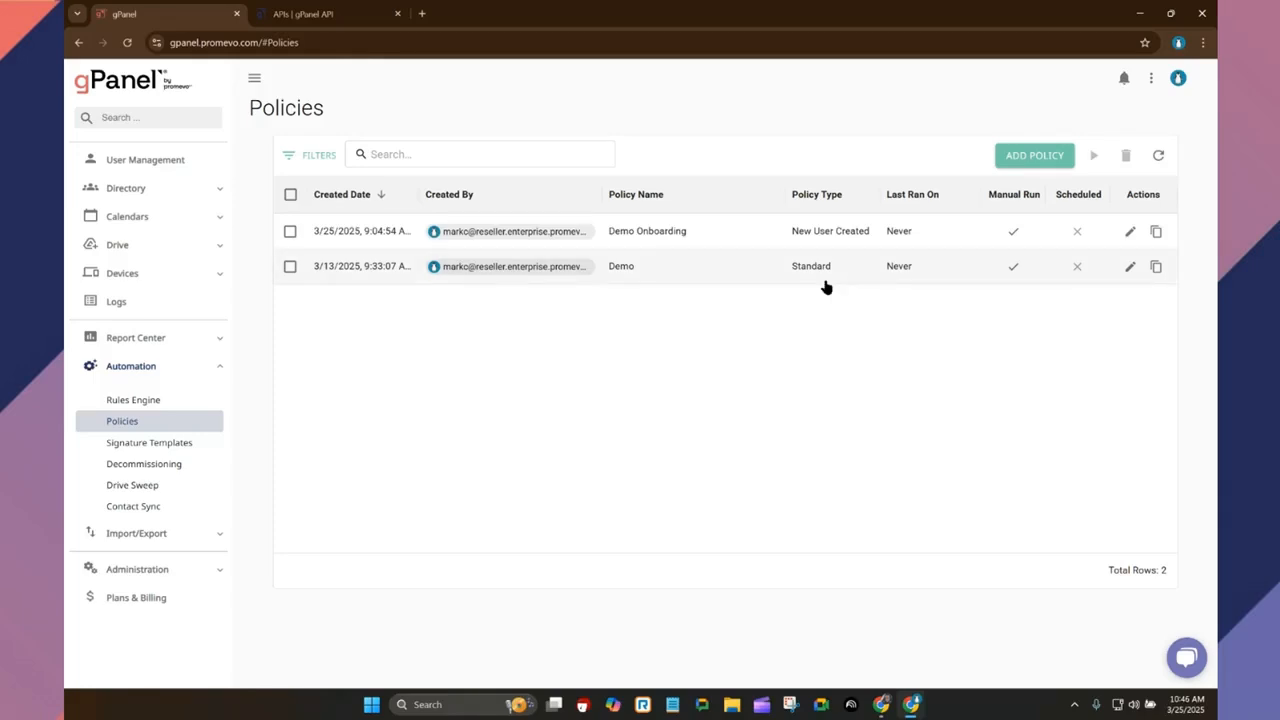
click(641, 245)
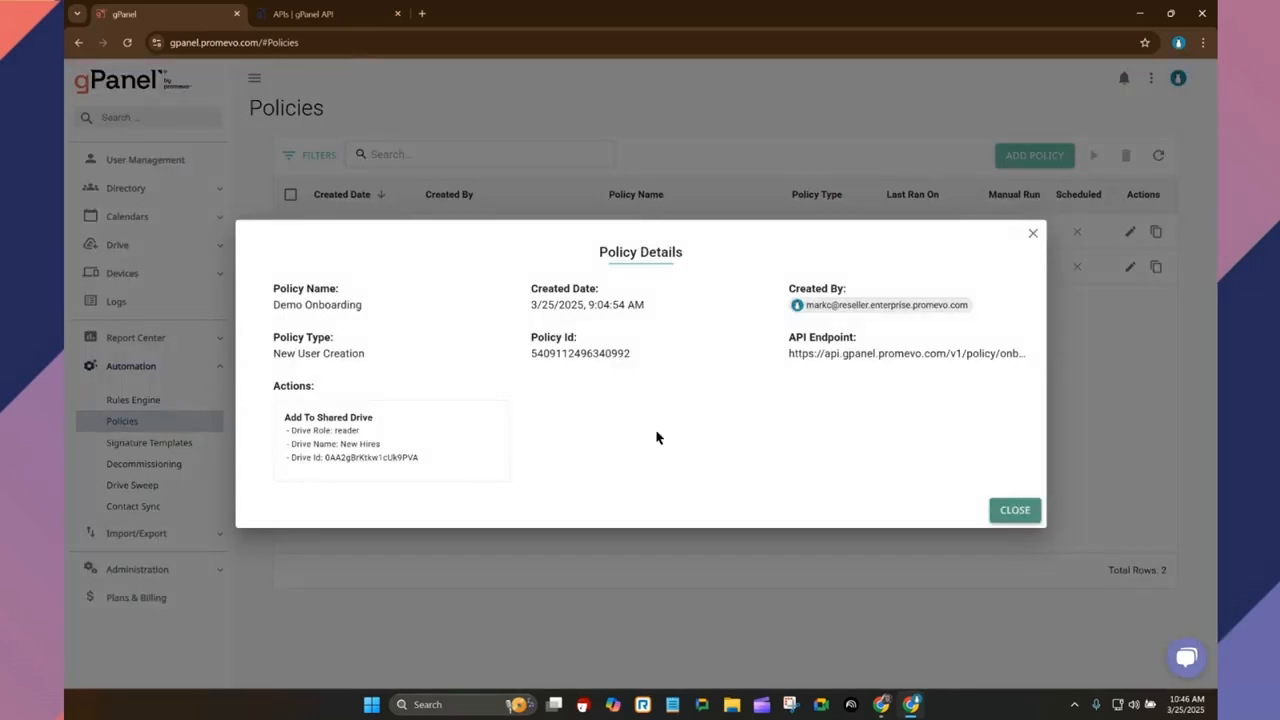
key(Escape)
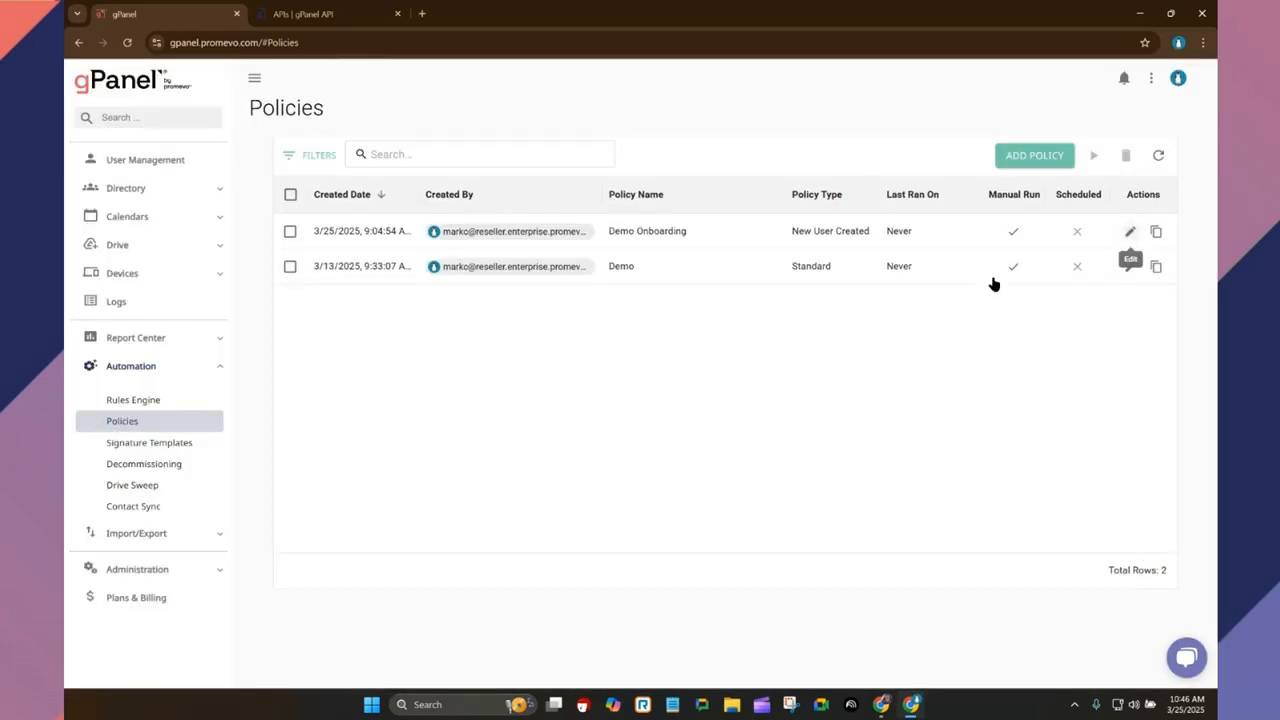
- Open the Demo Onboarding policy for editing and look through the actions available to add on its Actions step
click(1130, 232)
click(996, 596)
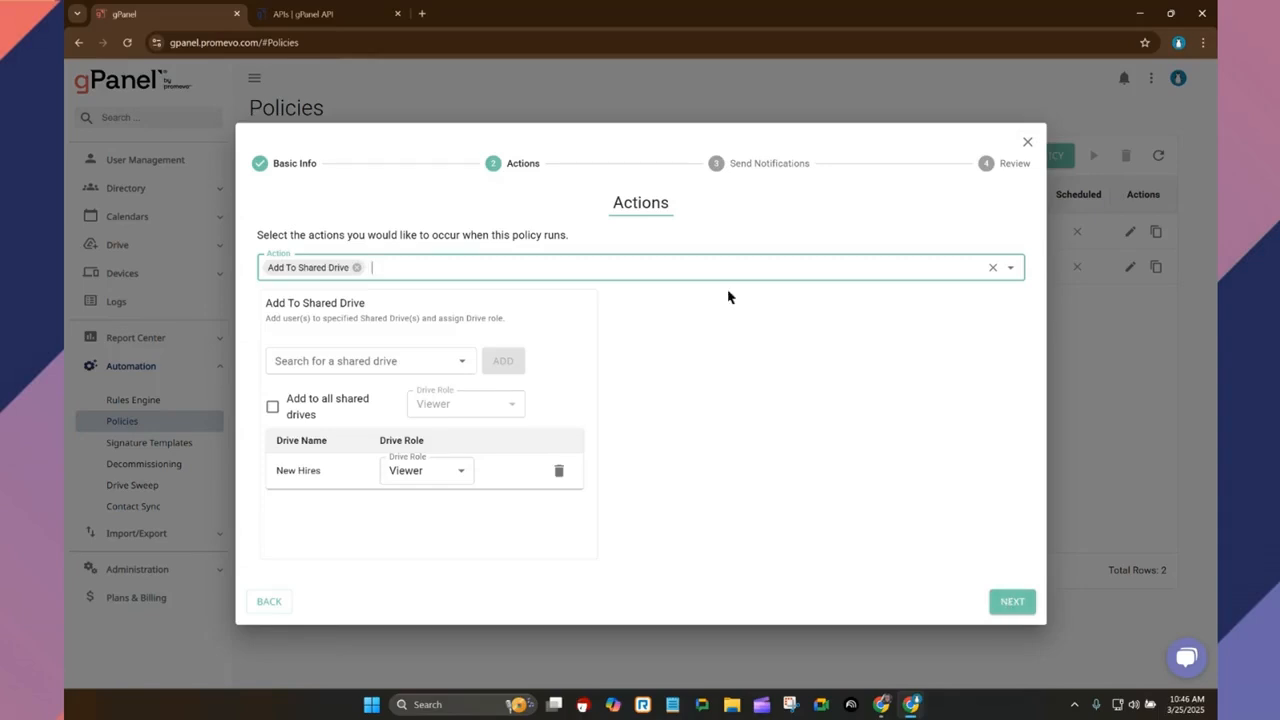
click(1012, 268)
scroll(370, 397, down, 3)
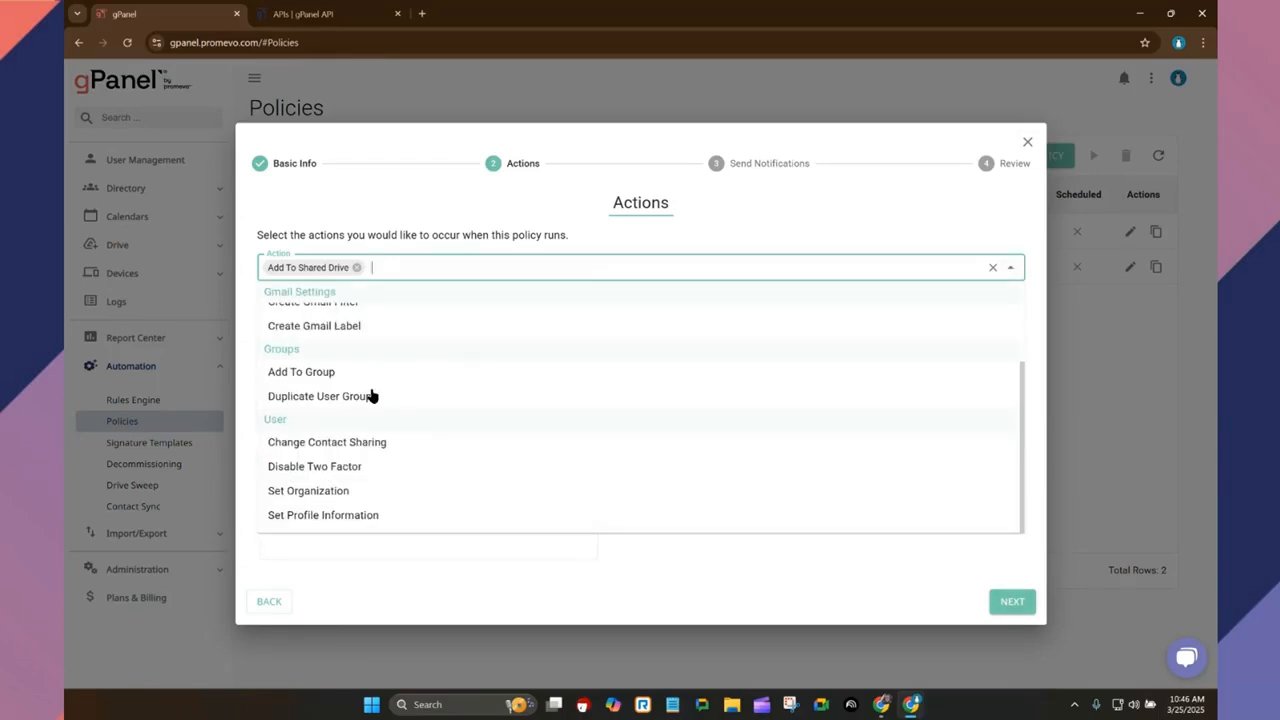
scroll(370, 397, up, 3)
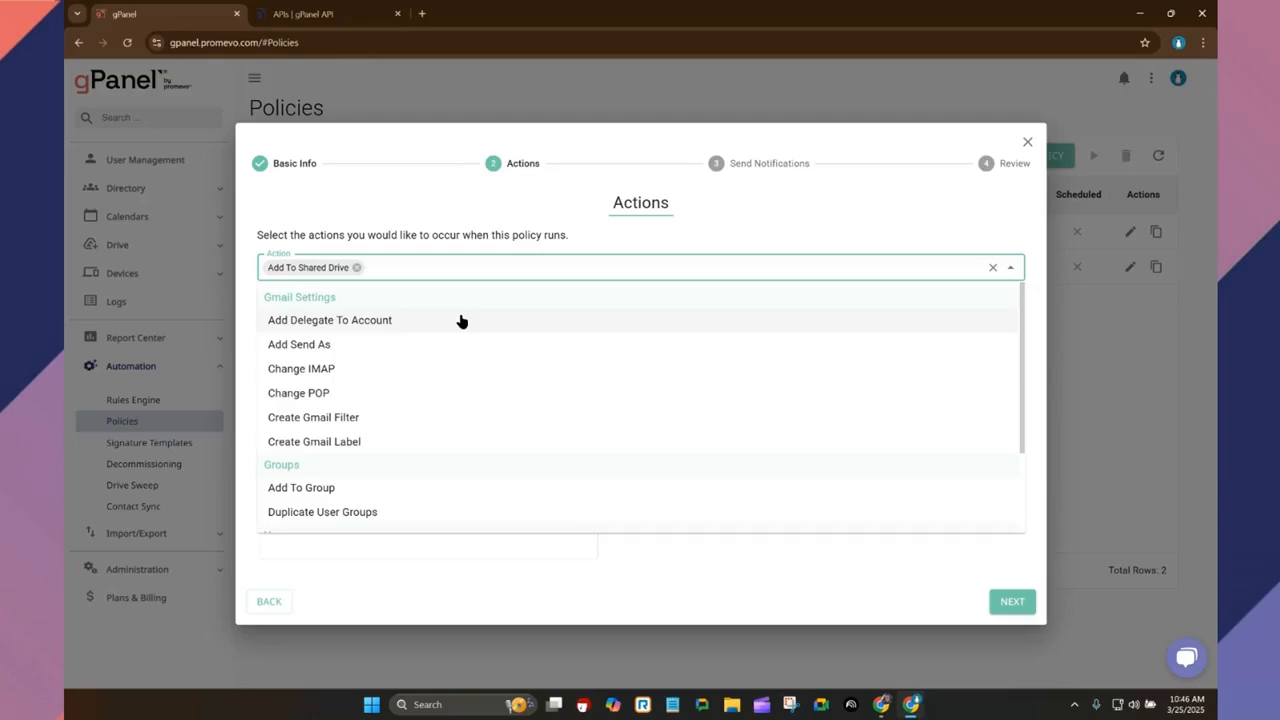
click(1010, 267)
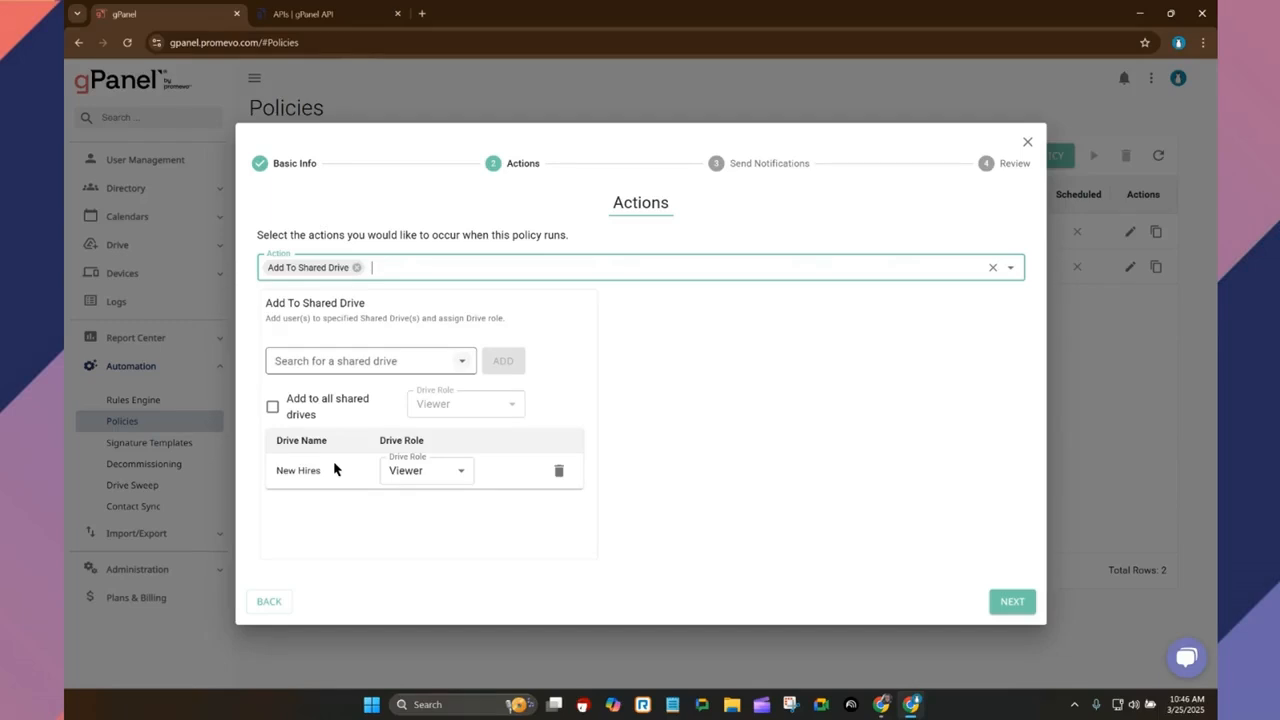
- Try adding the MB External Testing drive and the option to add to all shared drives, and re-add the New Hires drive
click(459, 363)
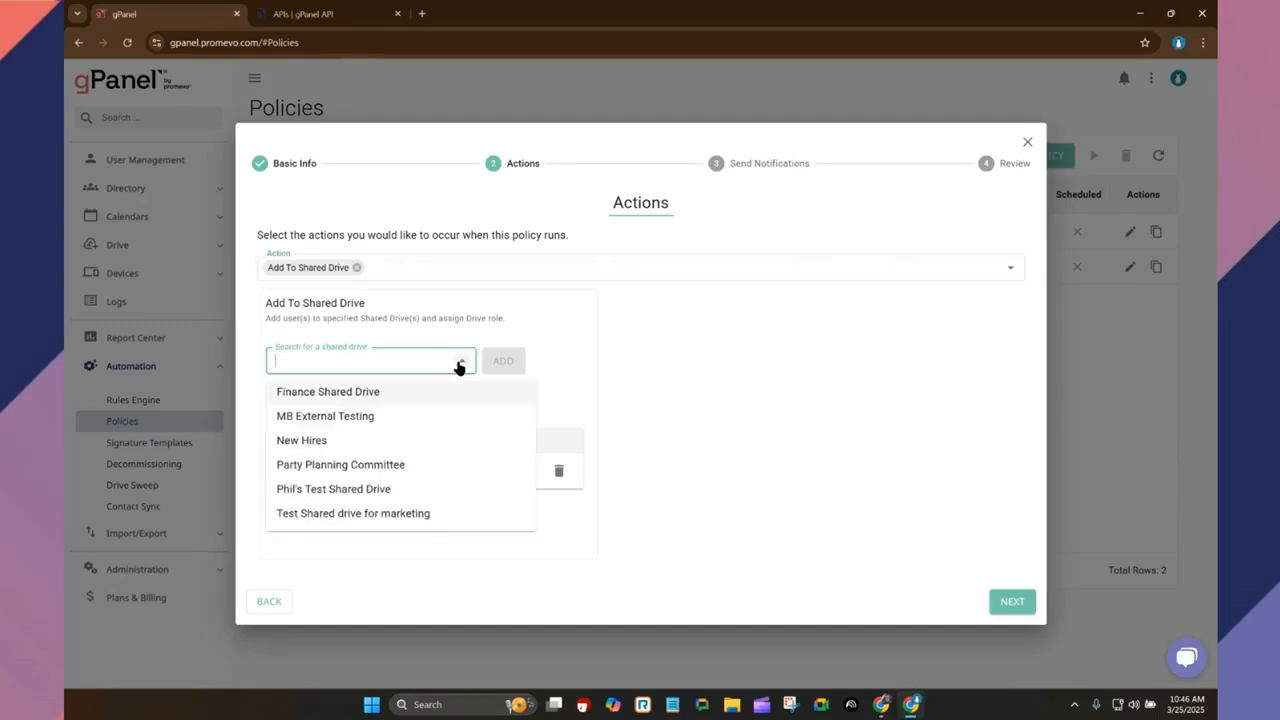
click(405, 416)
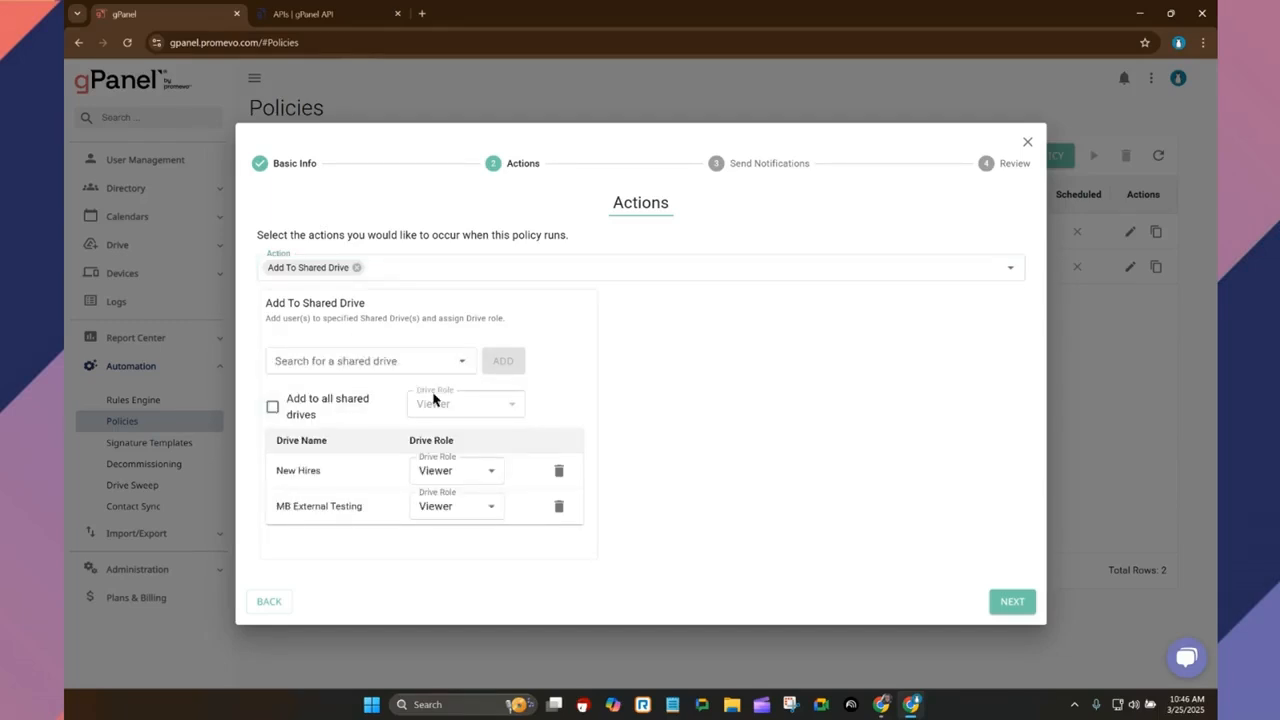
click(272, 408)
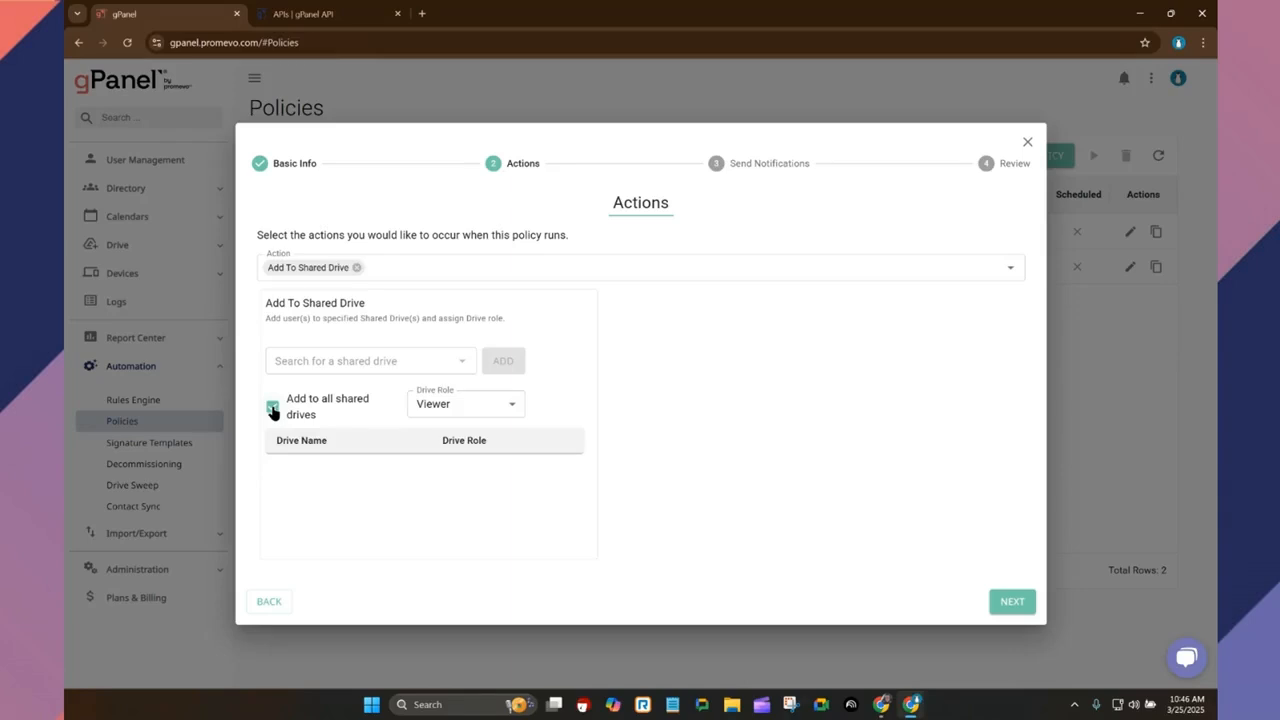
click(272, 408)
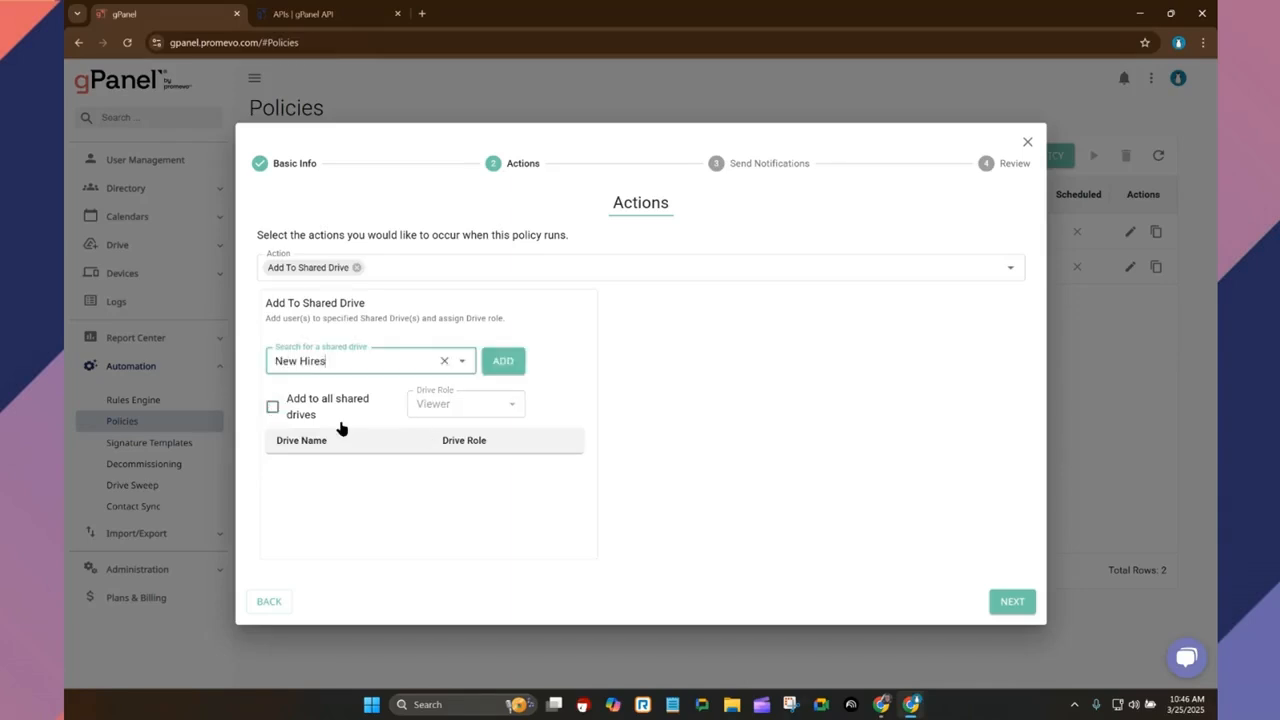
click(502, 372)
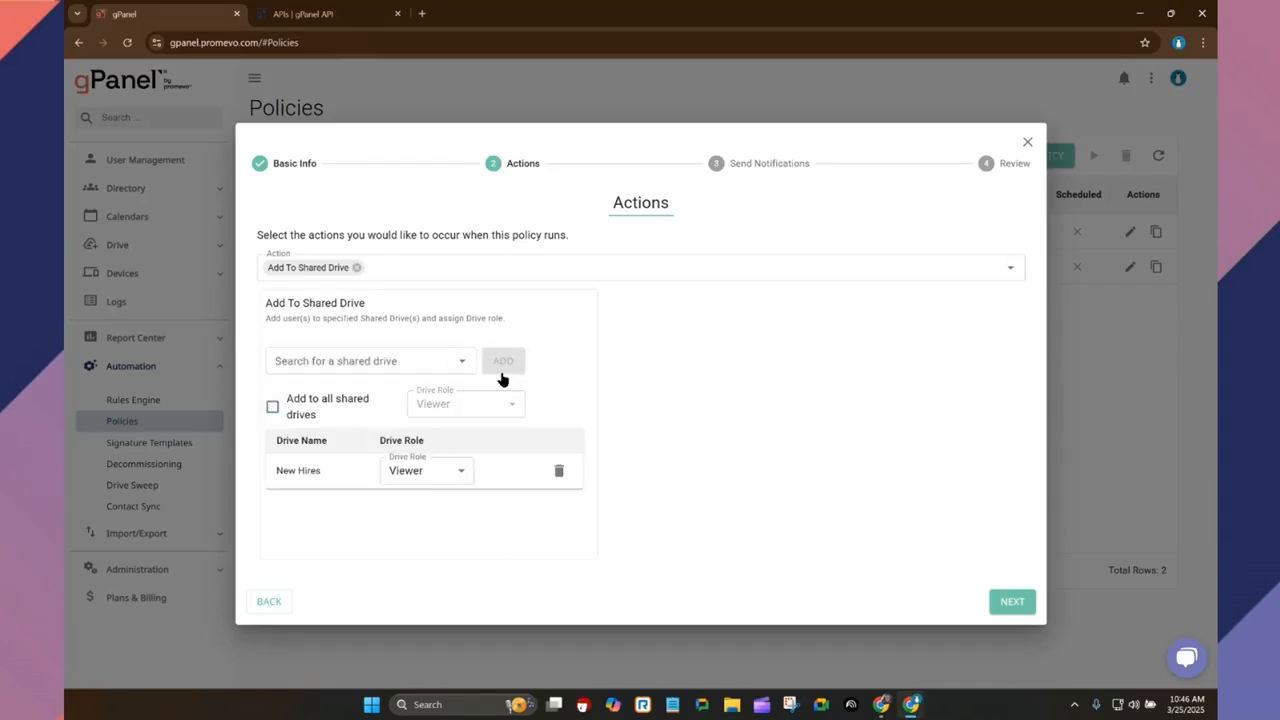
- Try the Contributer role for the New Hires drive, view the notifications step, and close the policy without saving
click(461, 476)
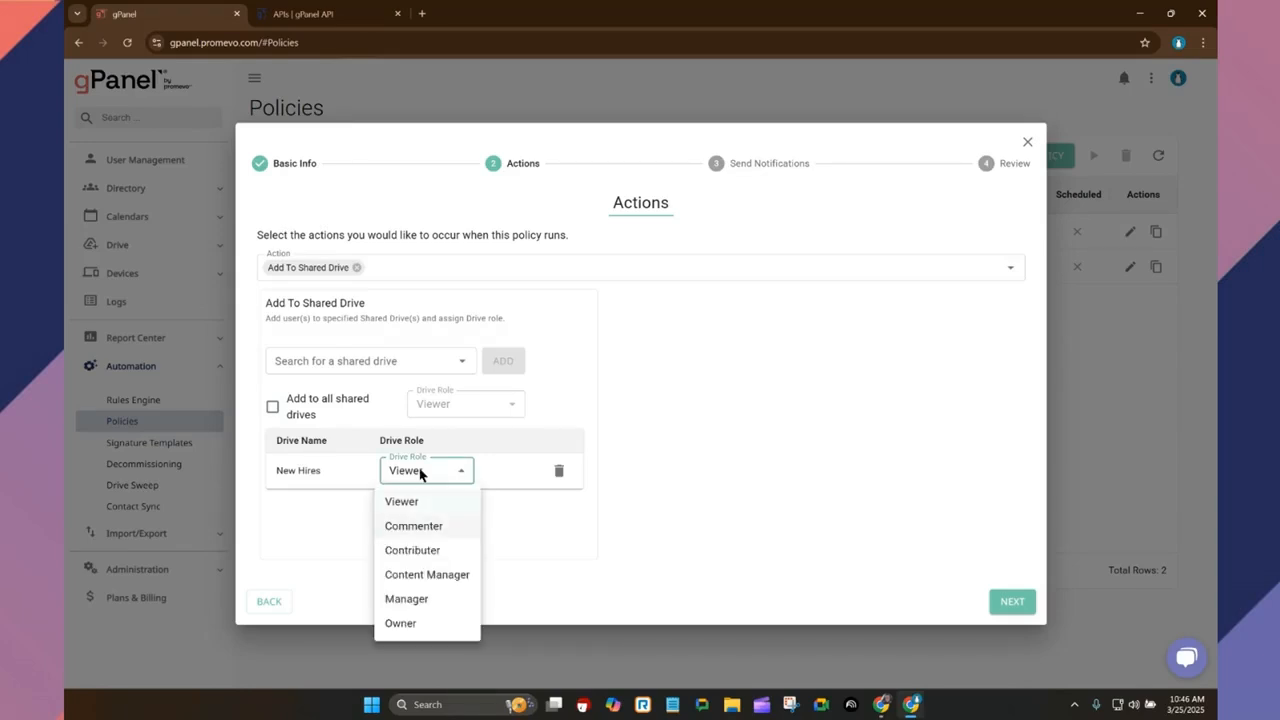
click(418, 553)
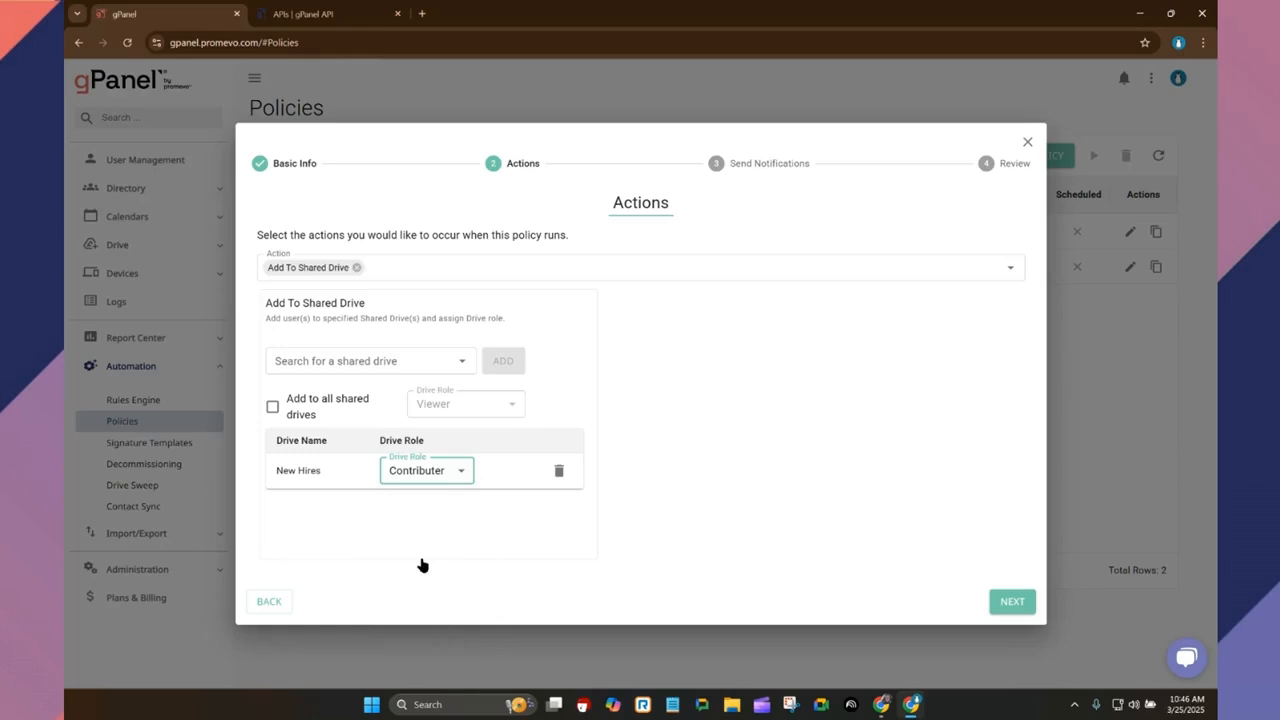
click(1010, 604)
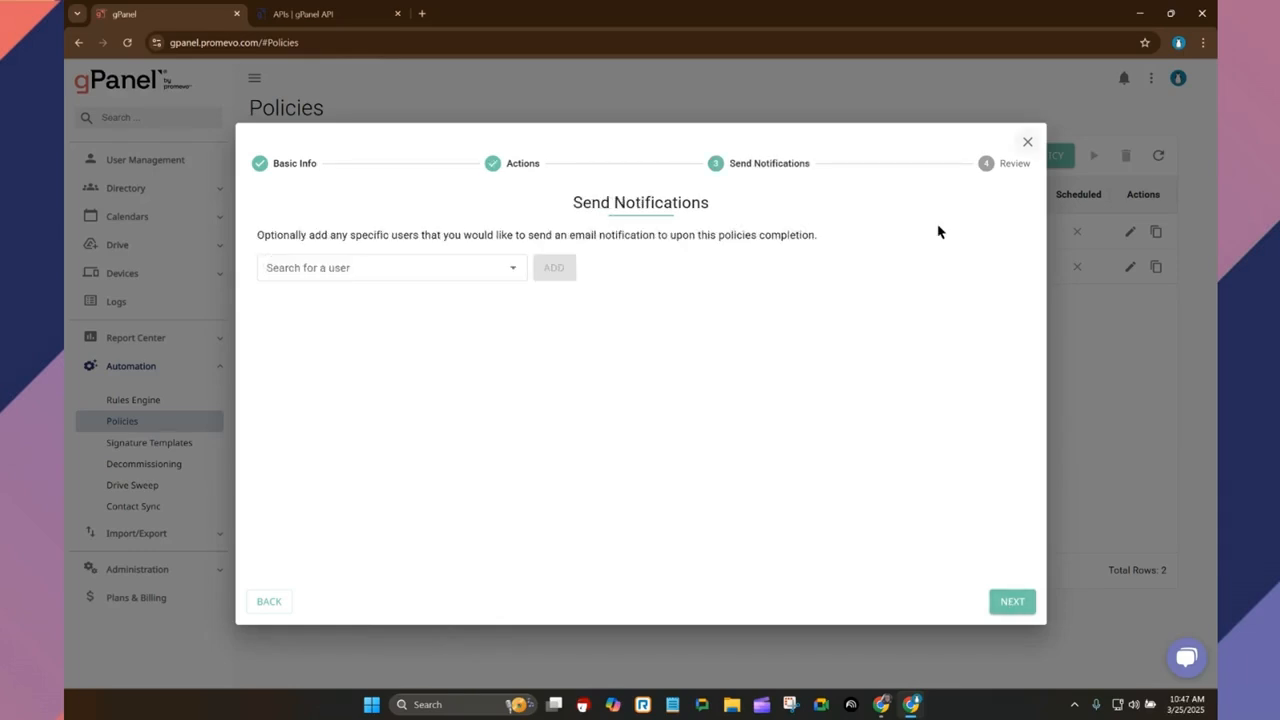
click(1026, 143)
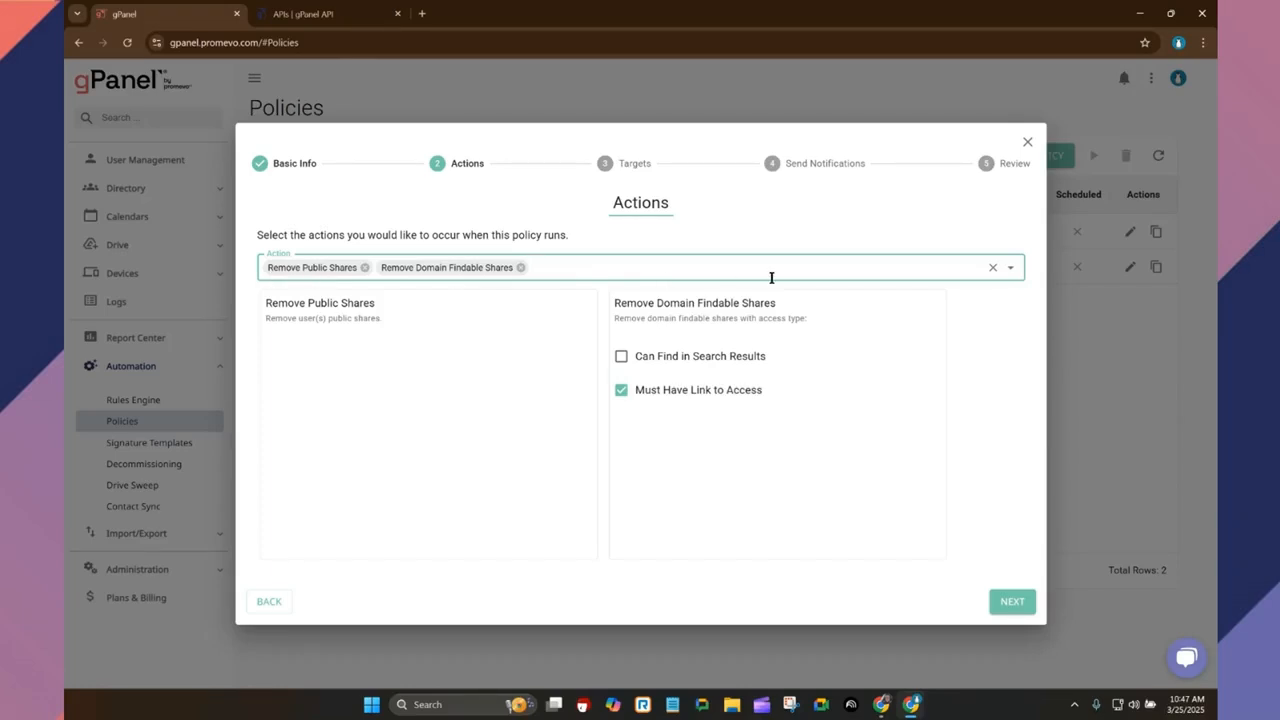
- Browse the Demo policy's available actions, try Can Find in Search Results under Remove Domain Findable Shares, and close the policy
click(1011, 270)
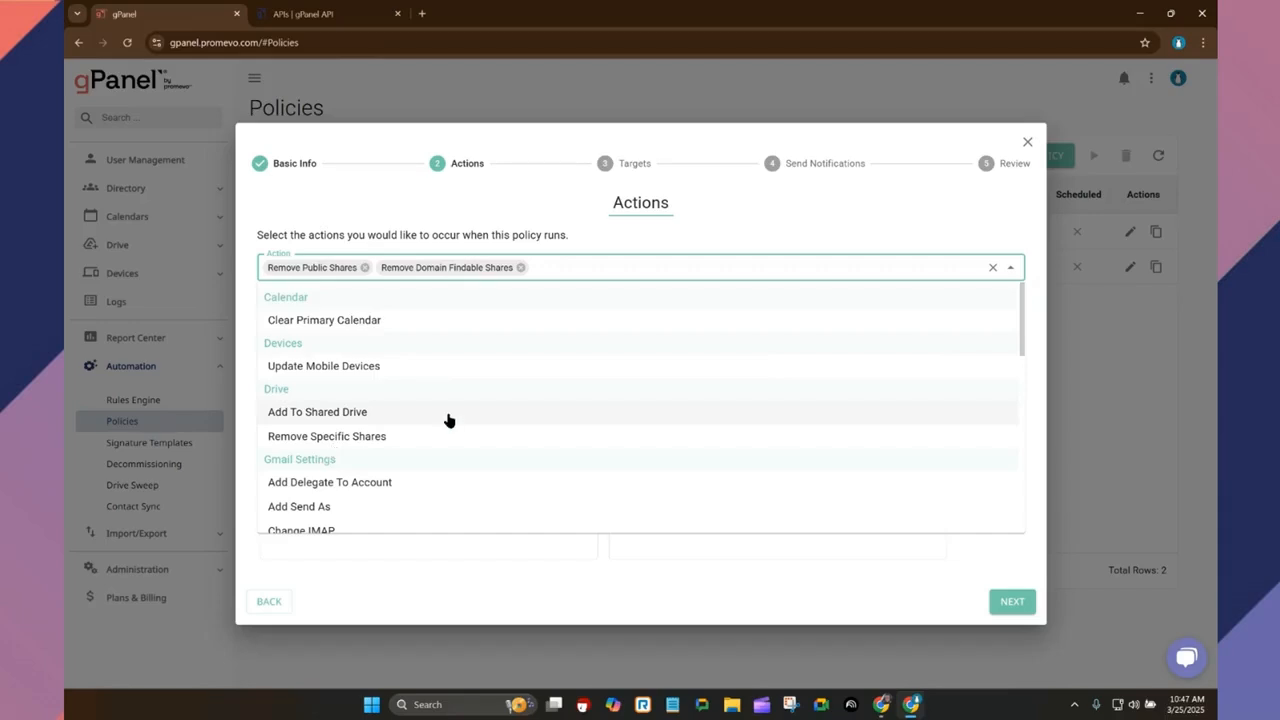
click(879, 269)
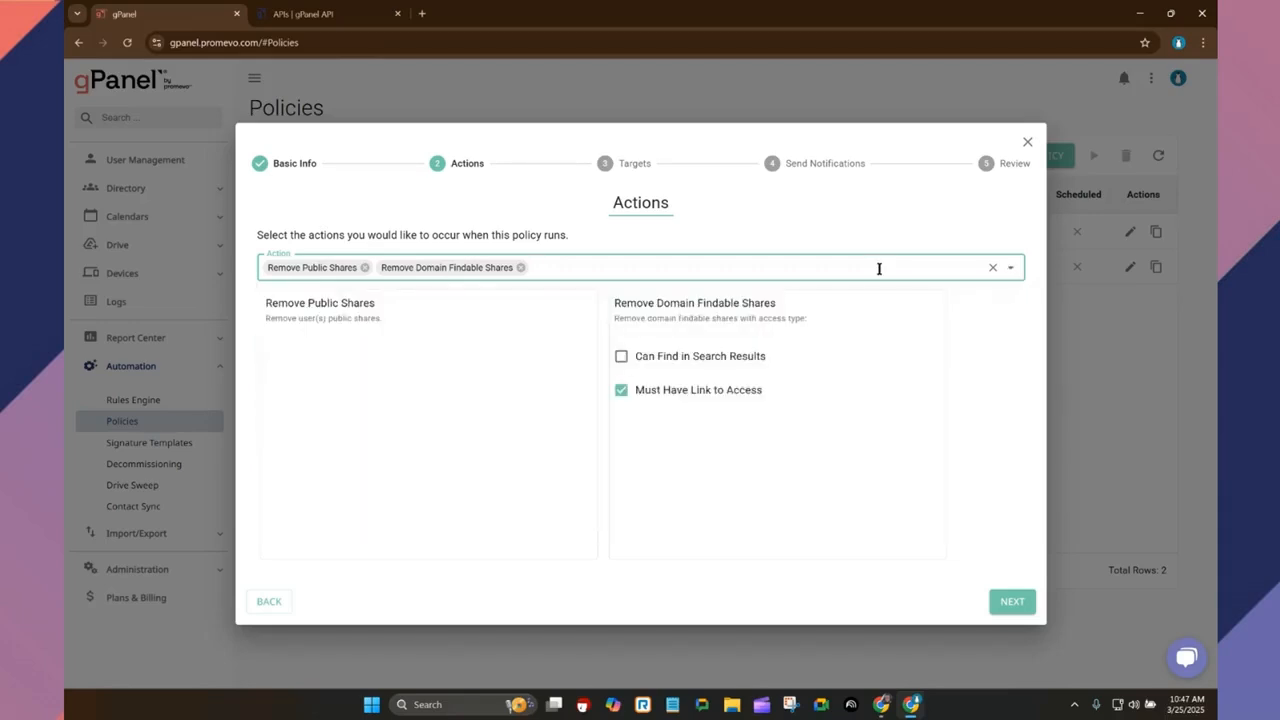
click(621, 357)
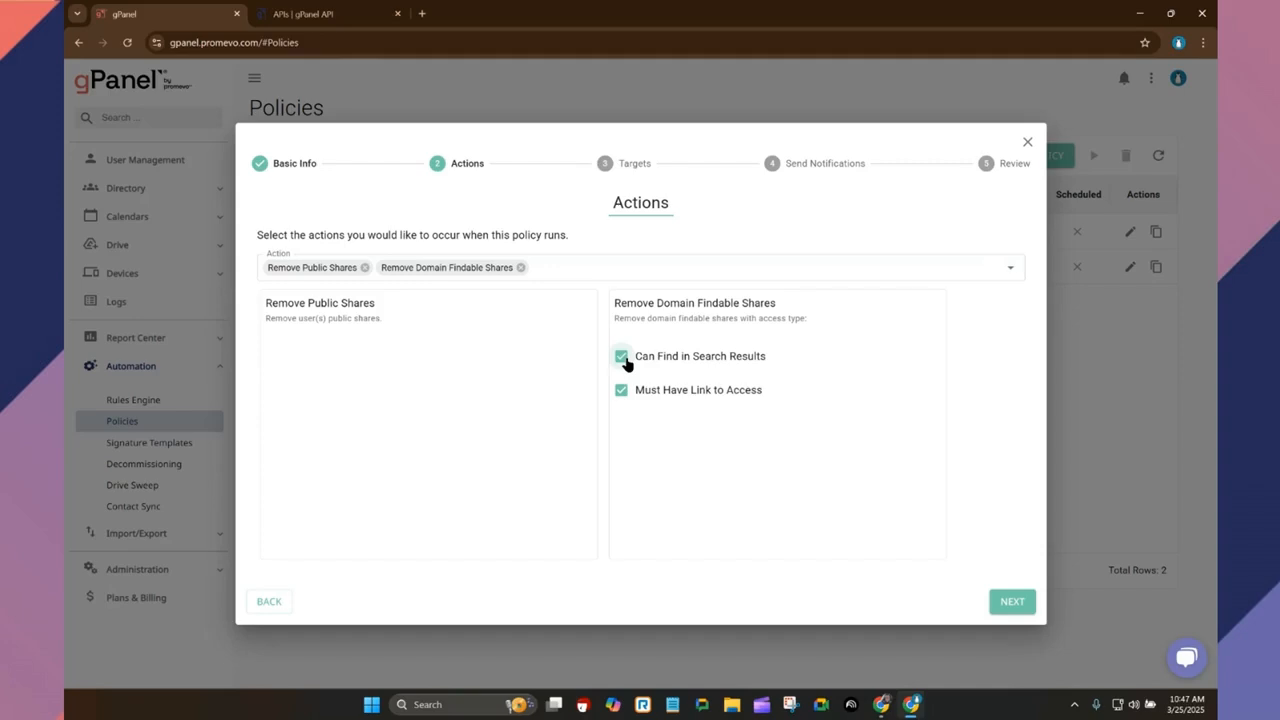
click(622, 358)
click(1027, 142)
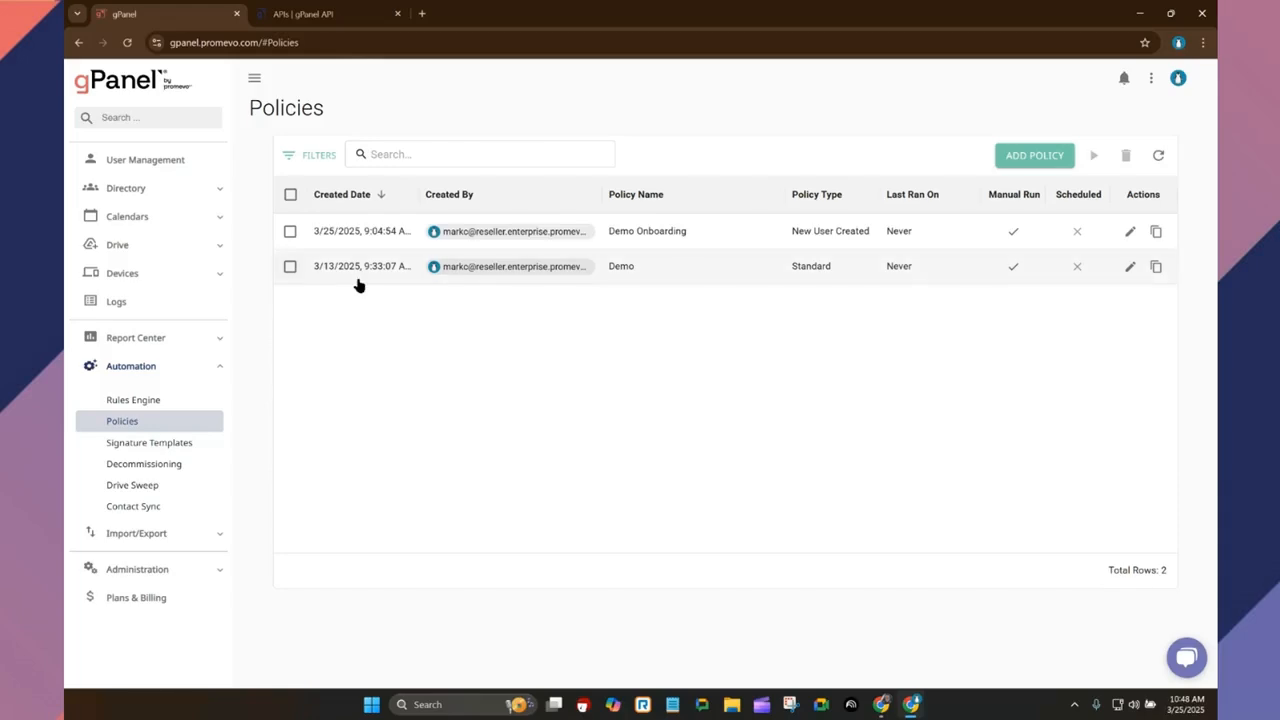
- Try selecting the Demo and Demo Onboarding policies in the policies list
click(290, 267)
click(290, 232)
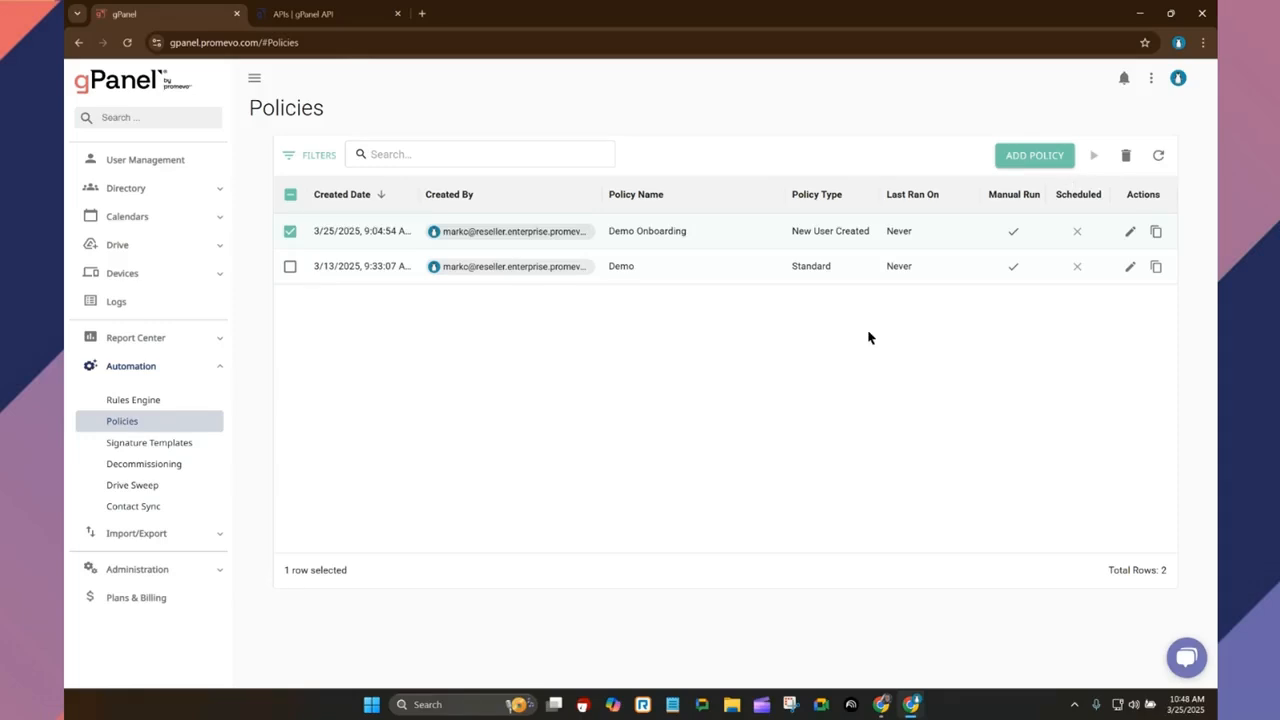
- Start a new decommissioning policy named Demo with the trigger type Org Unit Change
click(170, 468)
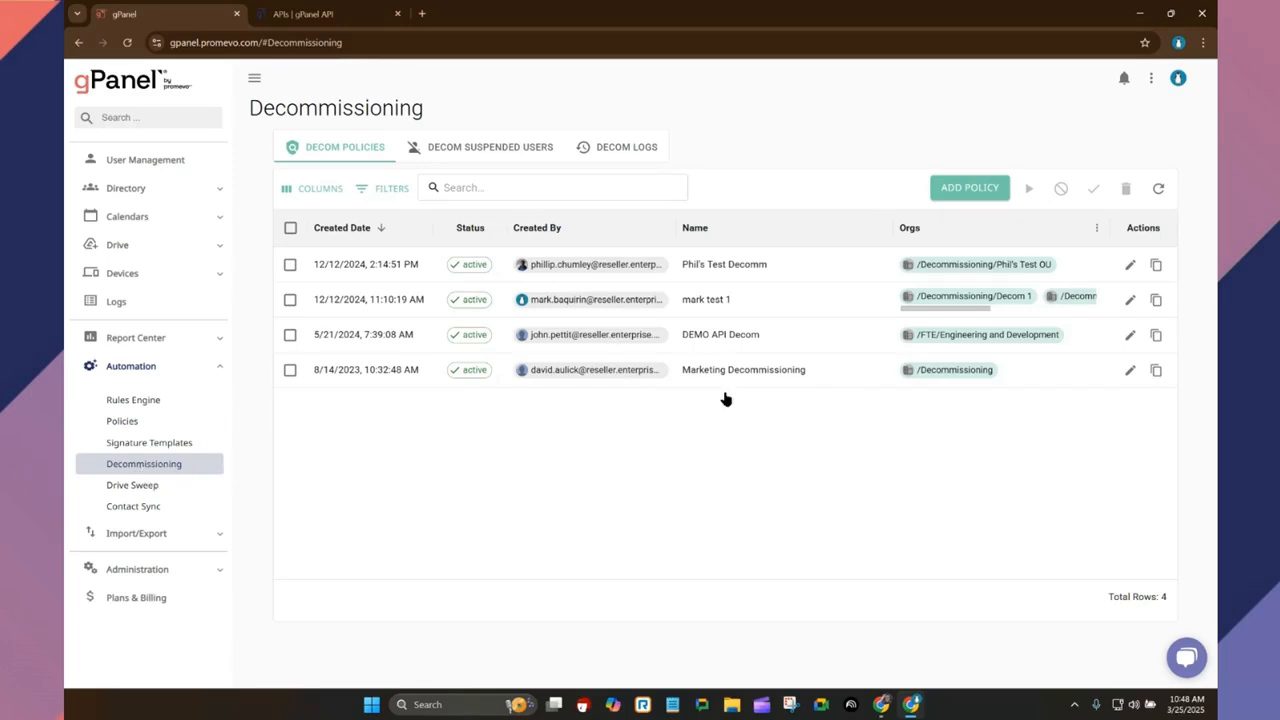
click(955, 190)
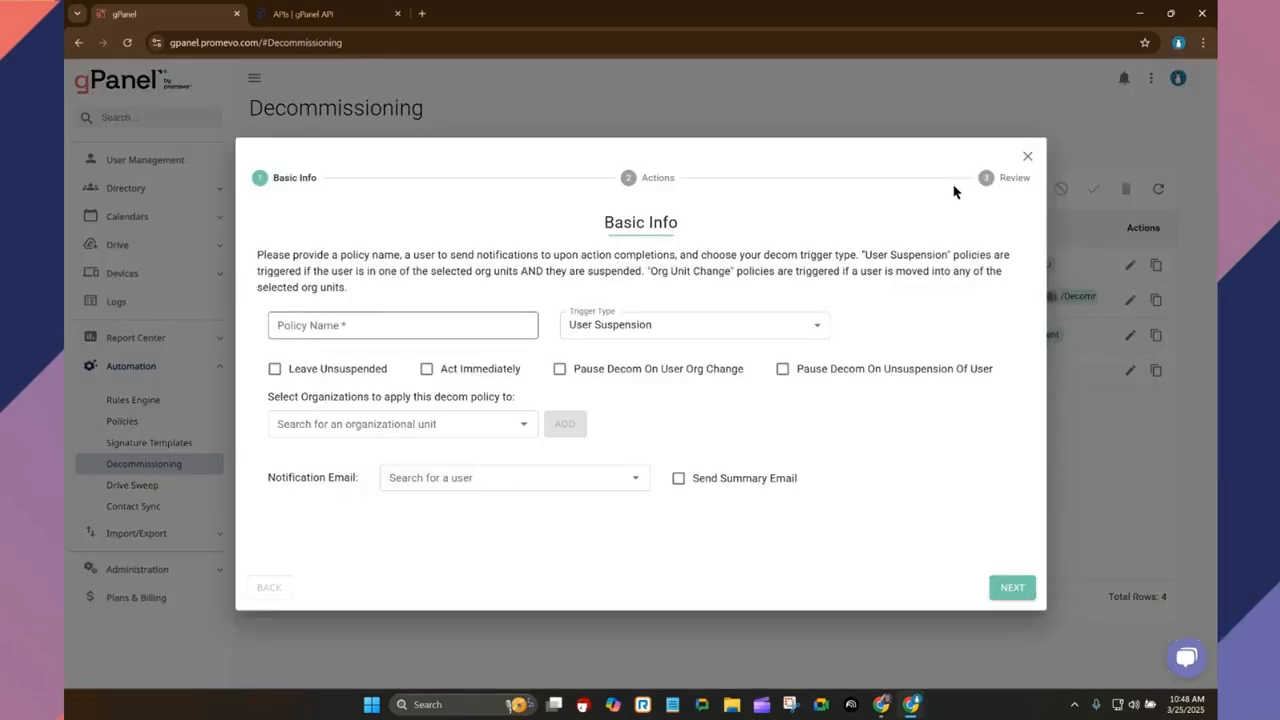
click(490, 326)
text(Demo)
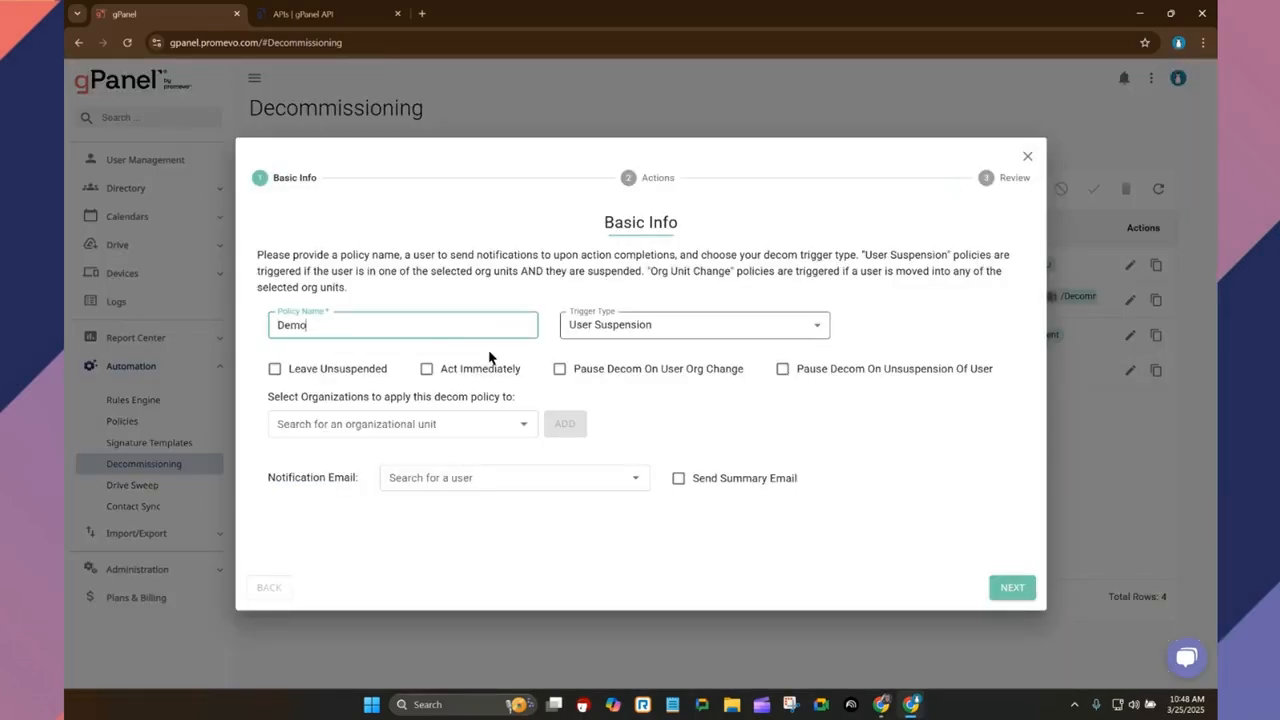
click(589, 330)
click(610, 381)
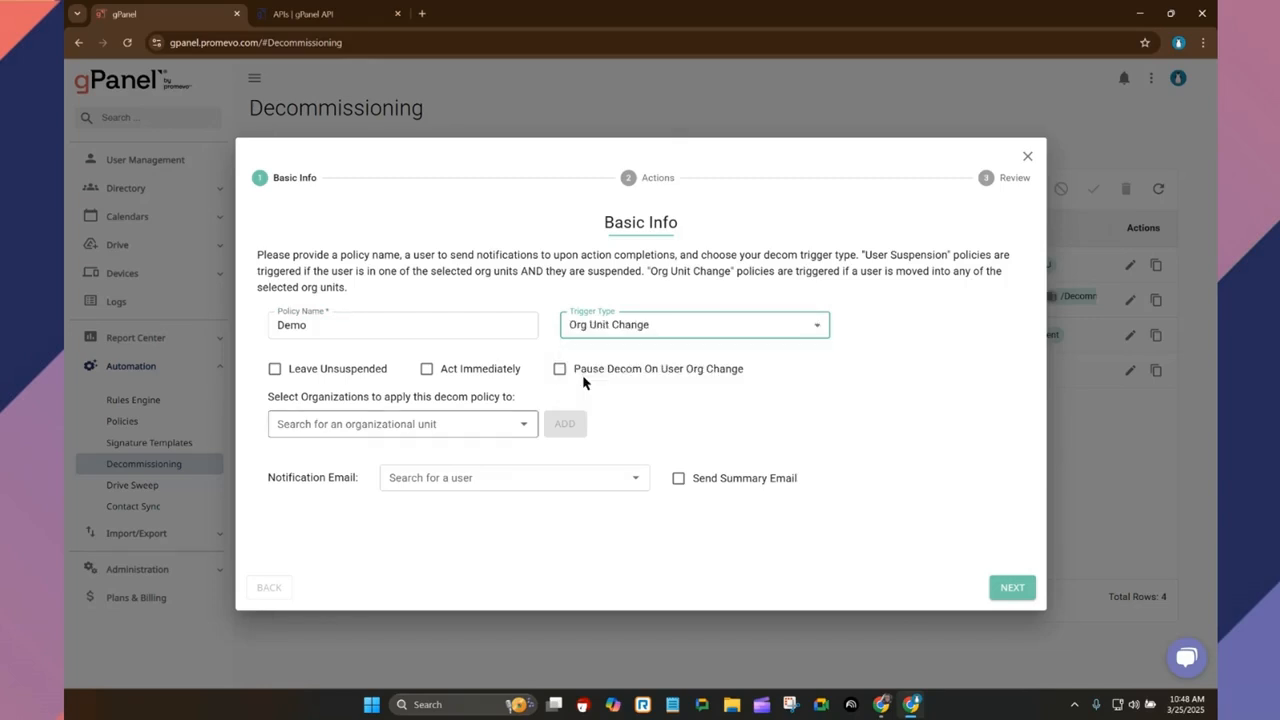
- Apply the decommissioning policy to the /Decommissioning/Decom 4 organizational unit
click(405, 422)
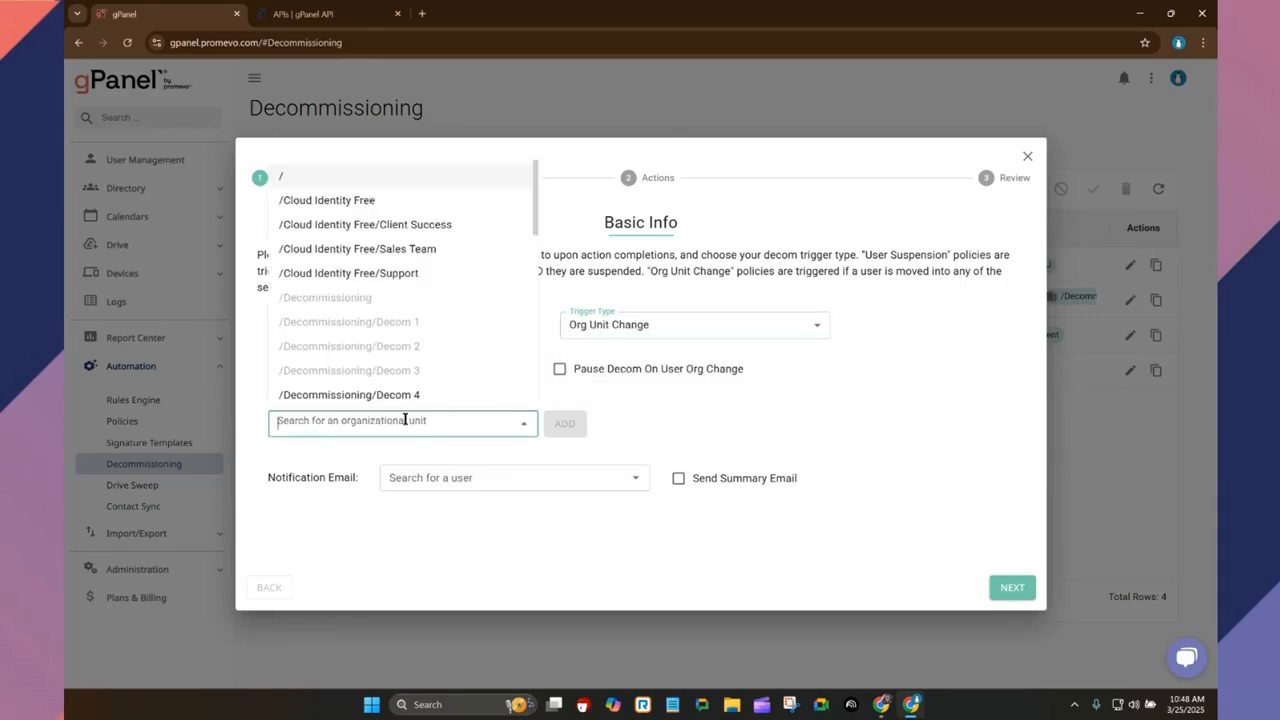
click(452, 395)
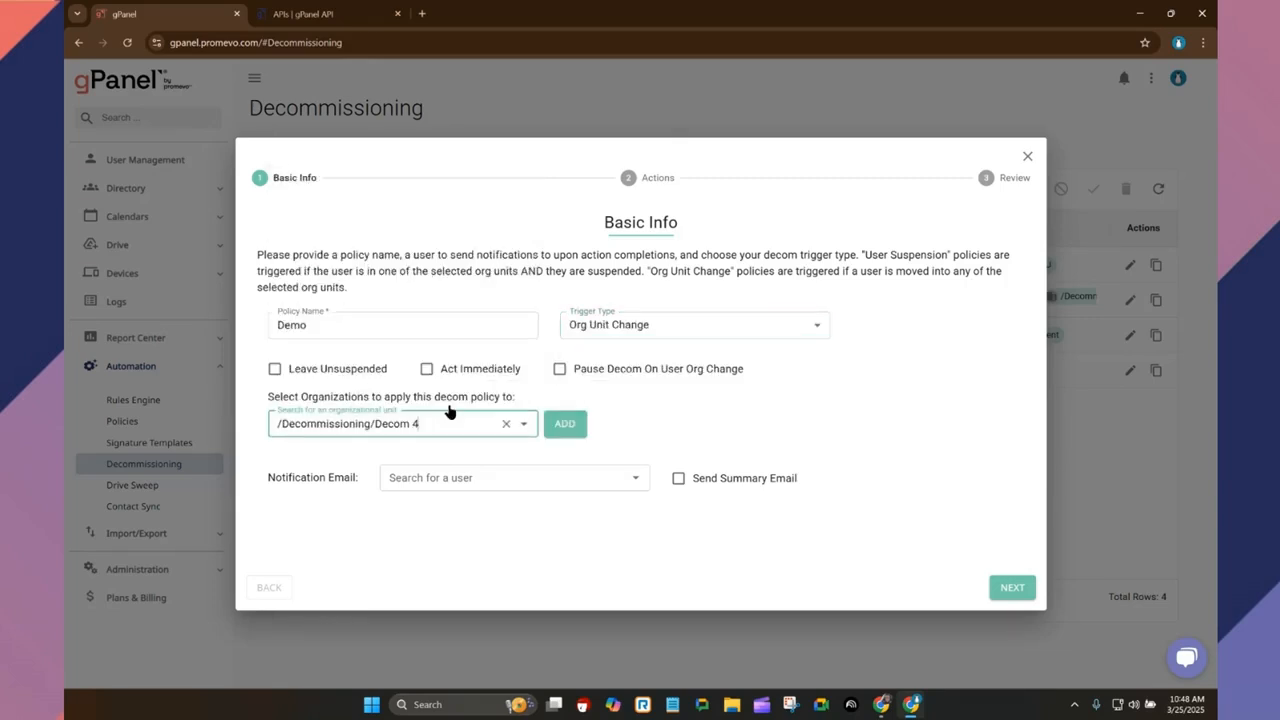
click(564, 424)
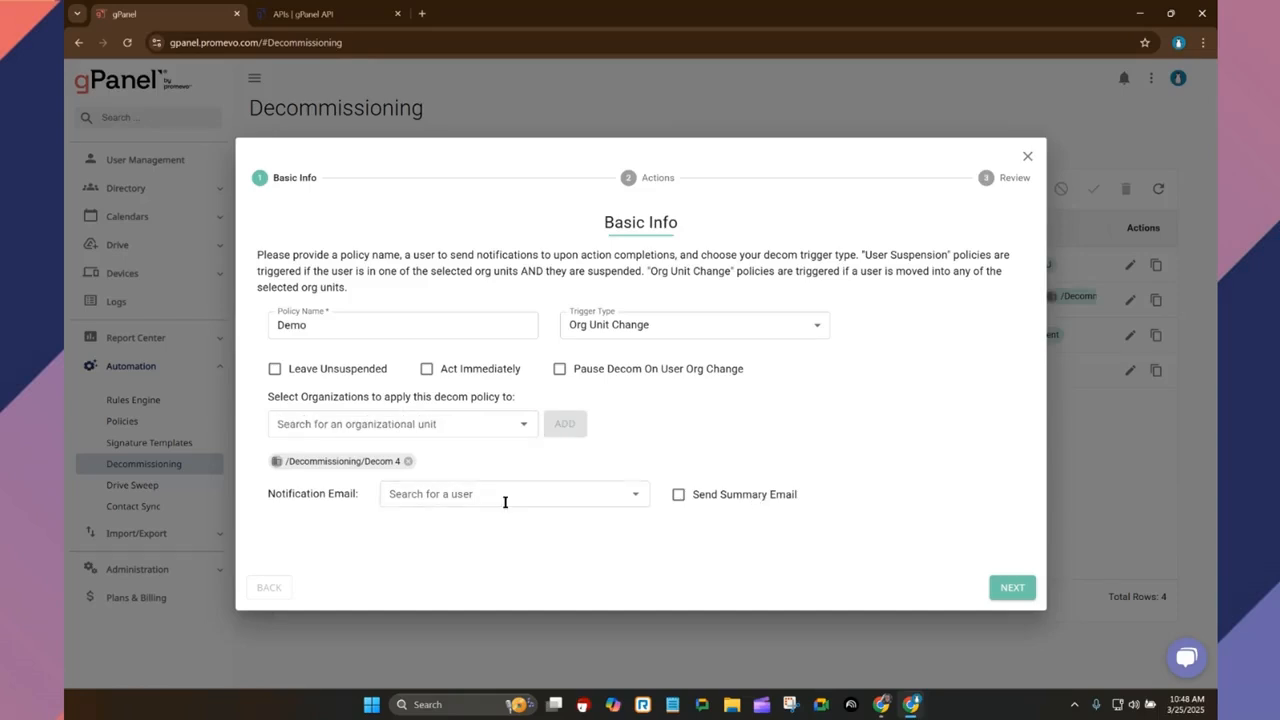
click(997, 590)
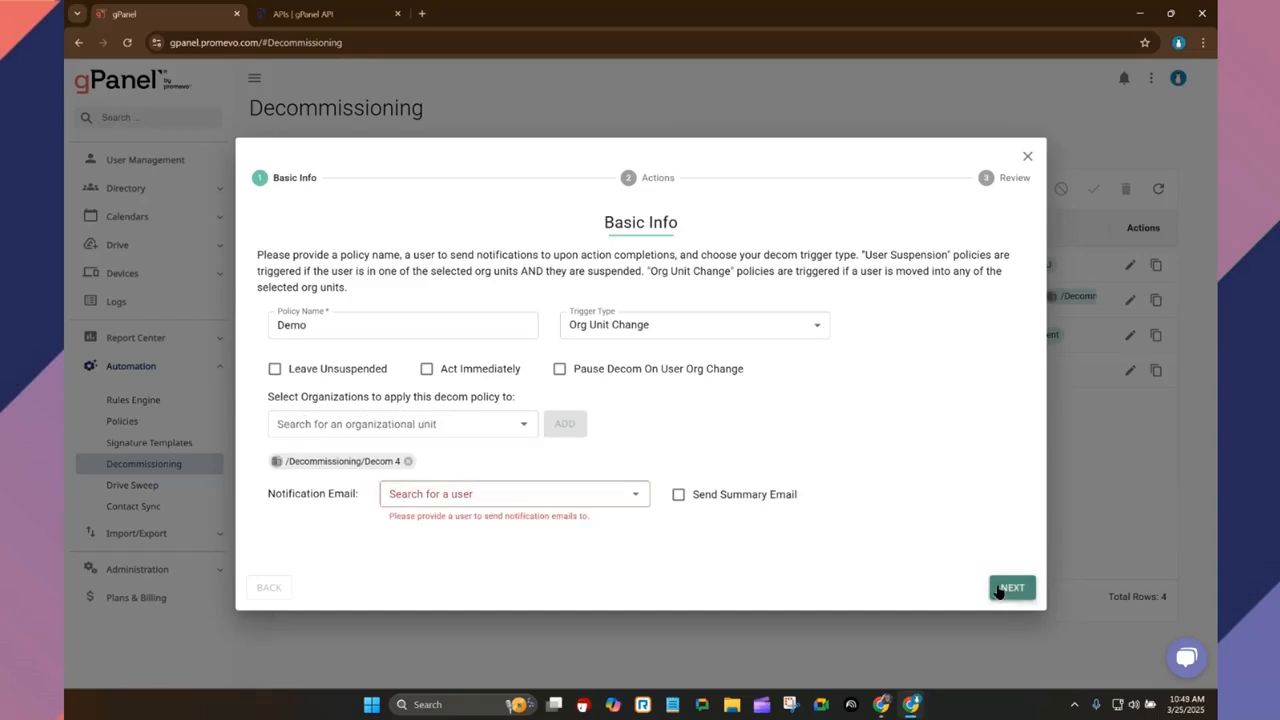
- Set a user as the policy's notification email recipient and proceed to the Actions step
click(516, 498)
text(ma)
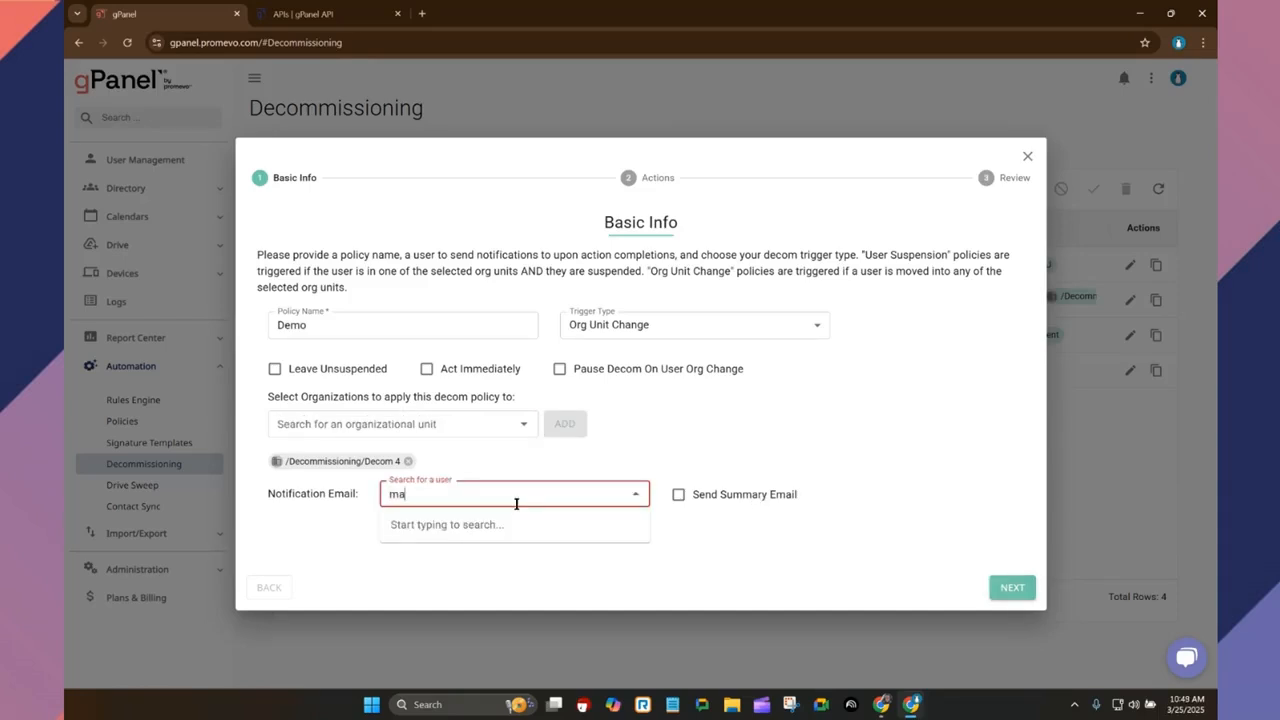
text(rk)
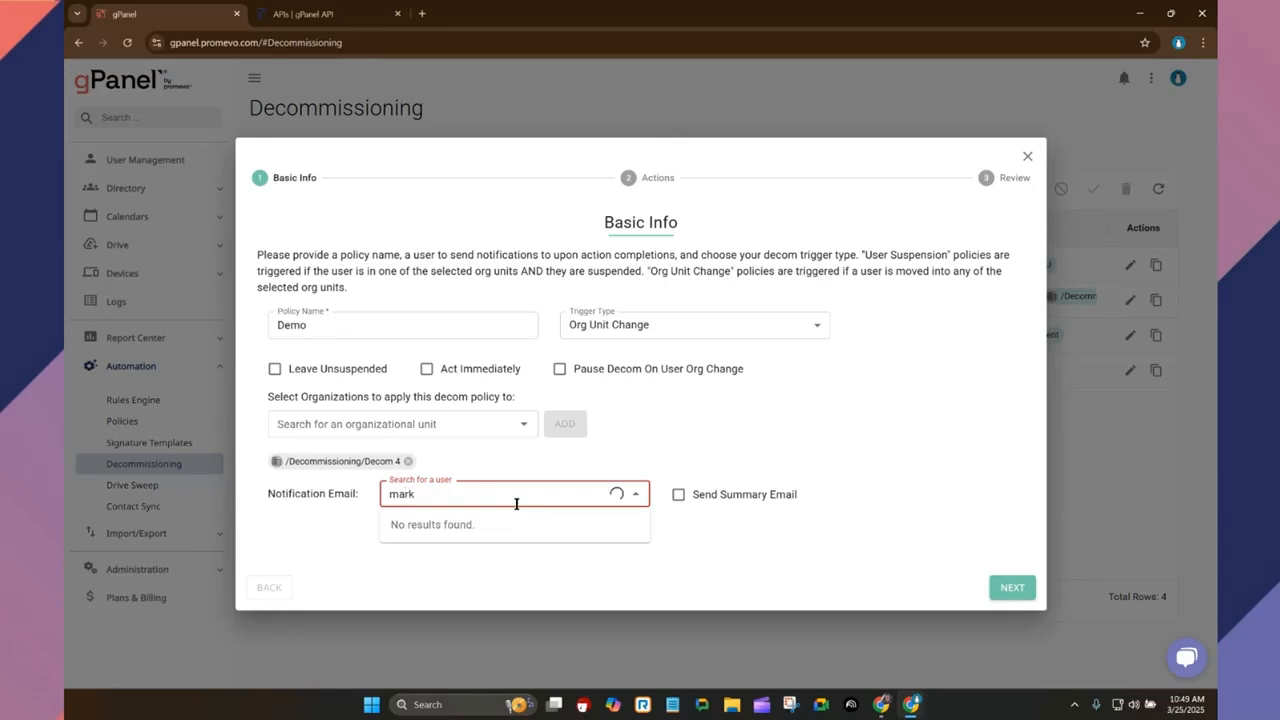
click(480, 572)
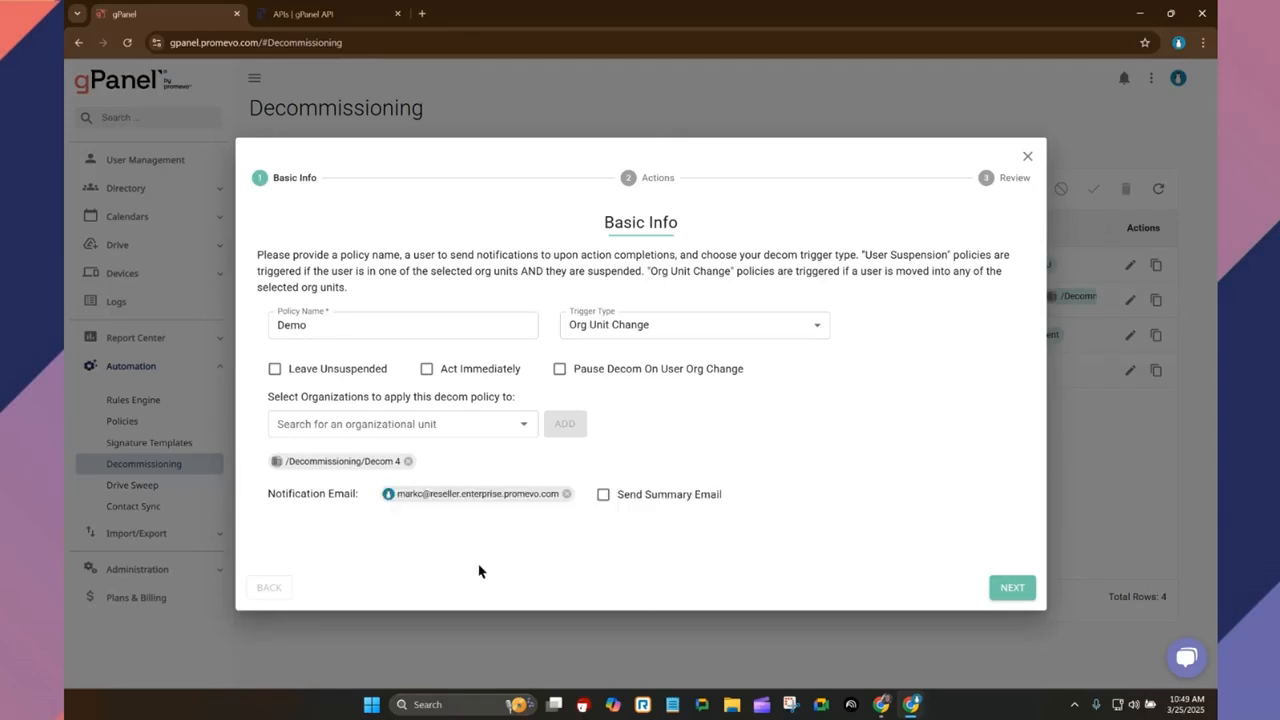
click(1012, 588)
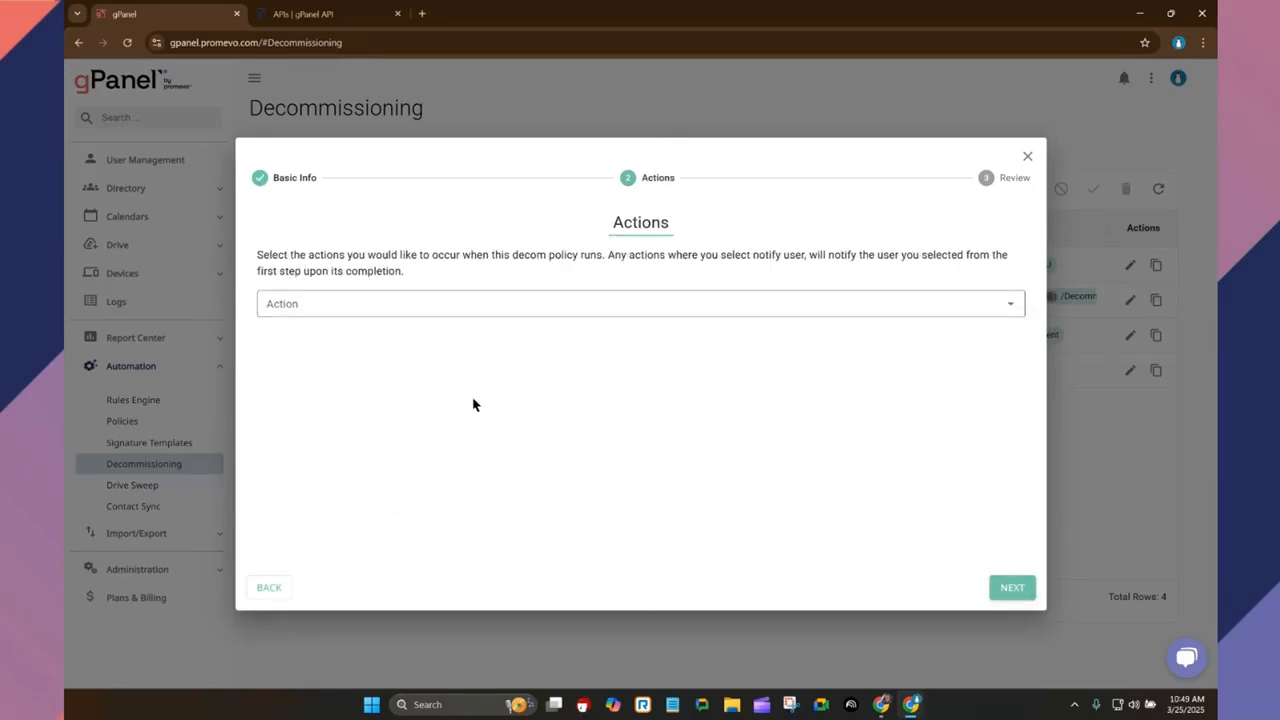
- Add the Transfer Docs action to the decommissioning policy and view its run and destination options
click(444, 303)
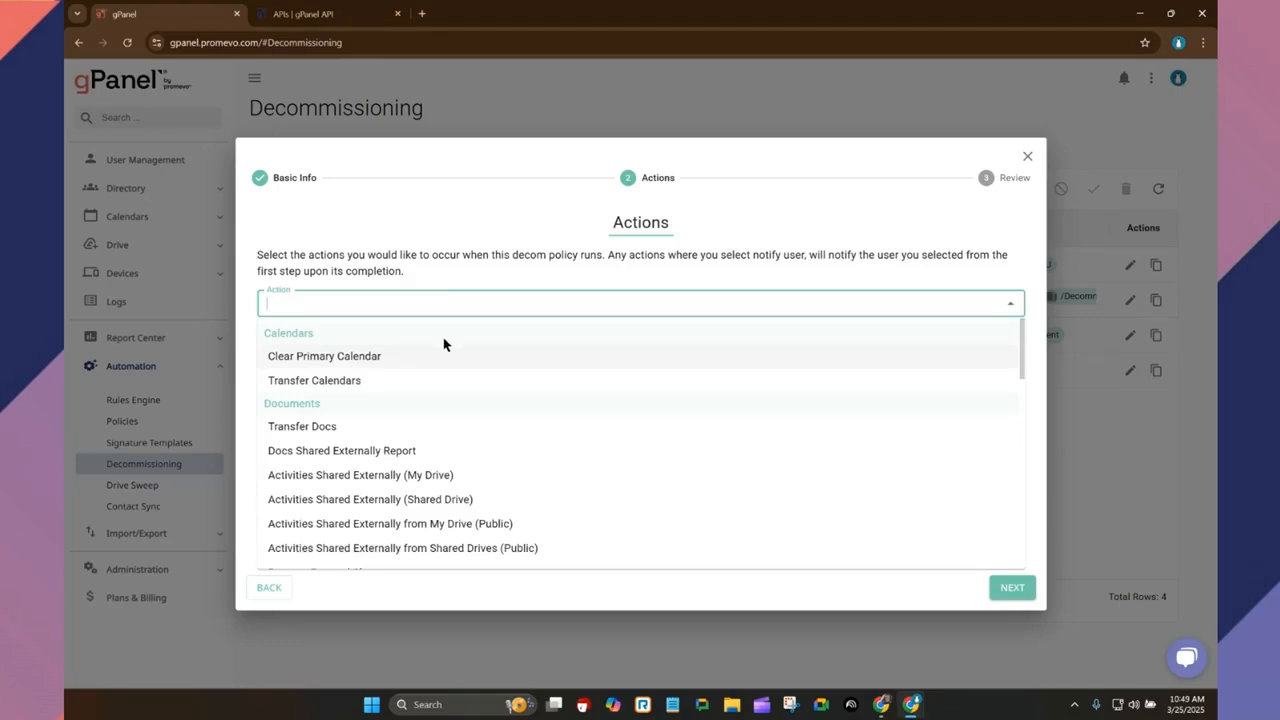
key(Down)
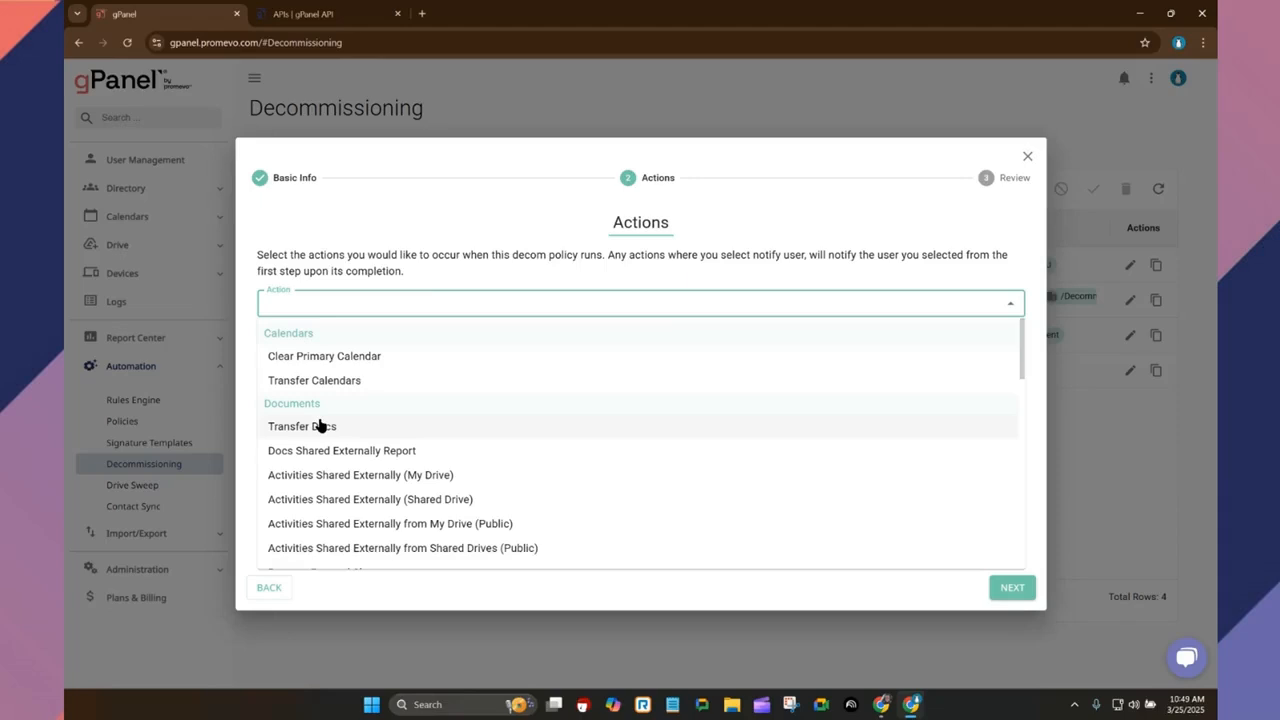
scroll(320, 426, down, 1)
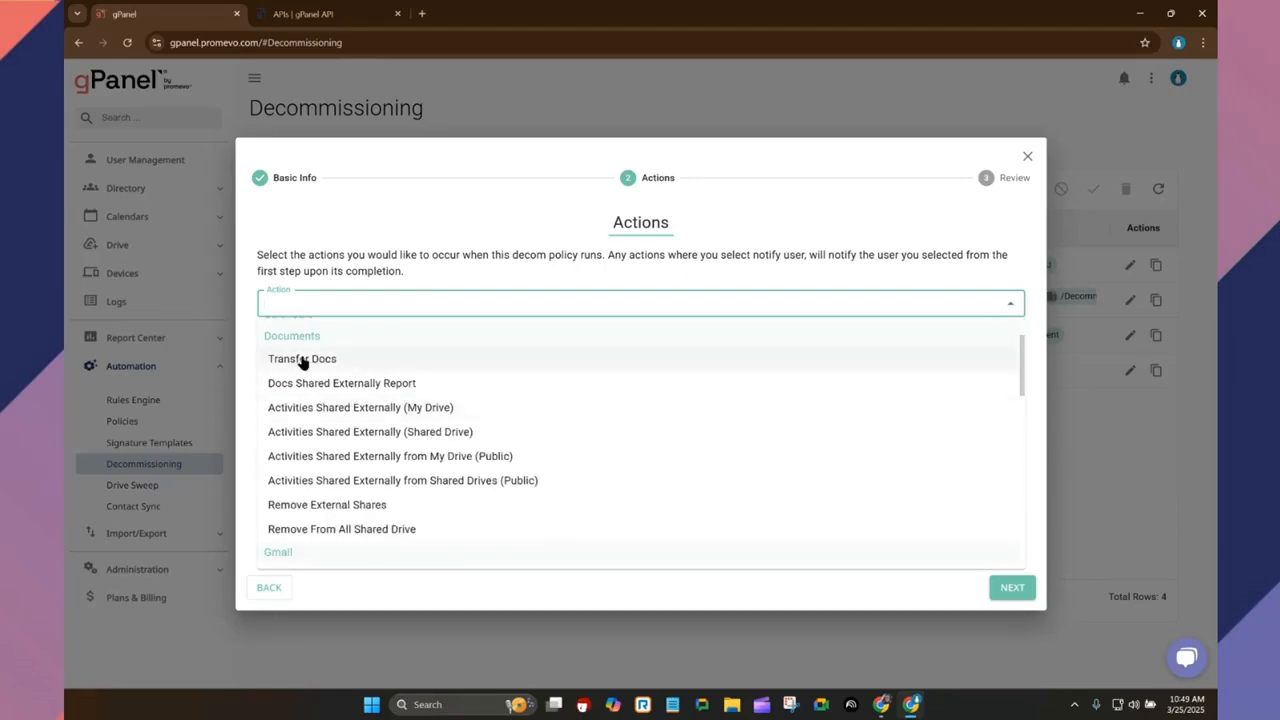
click(381, 362)
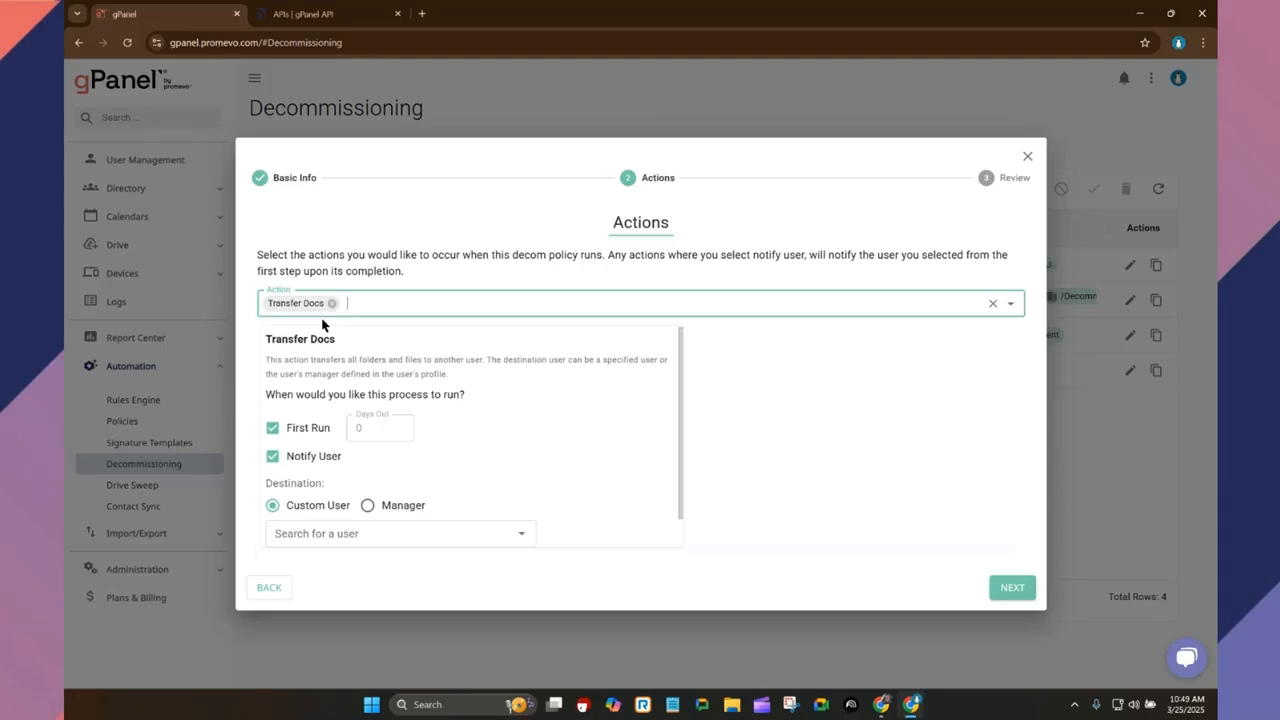
scroll(330, 340, down, 1)
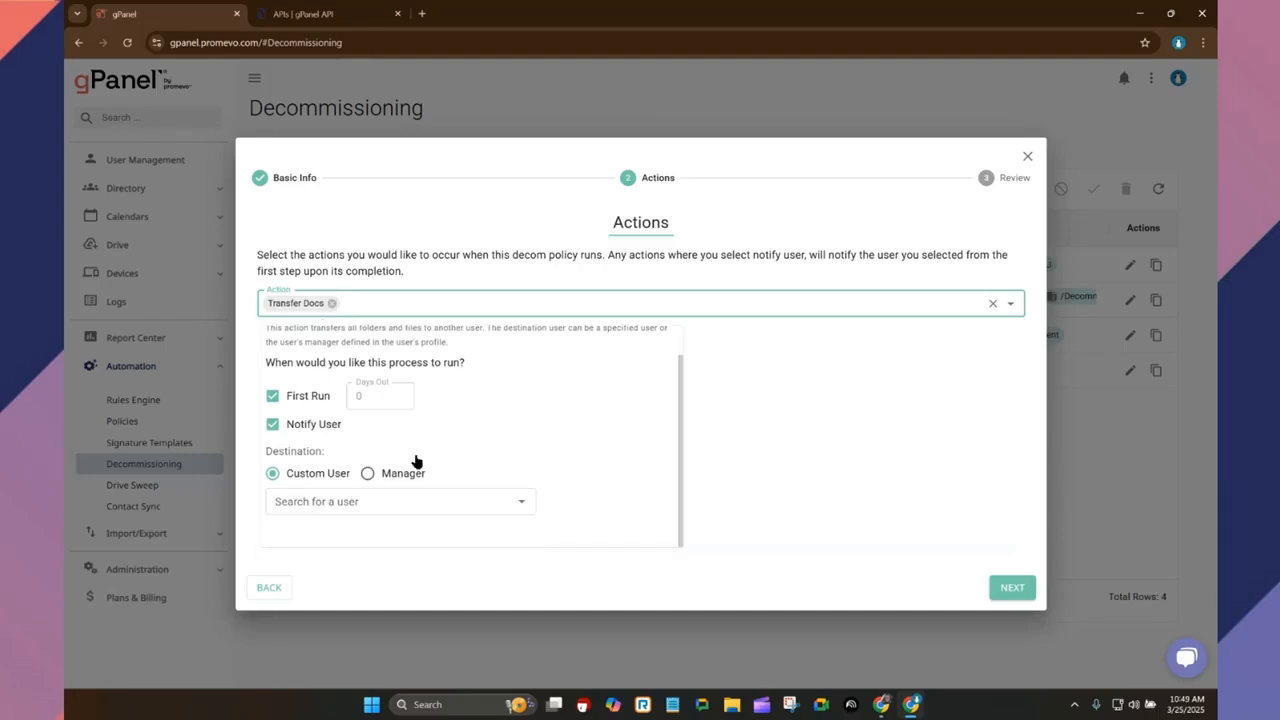
- Schedule the Transfer Docs action to run 3 days out instead of on the first run
click(272, 398)
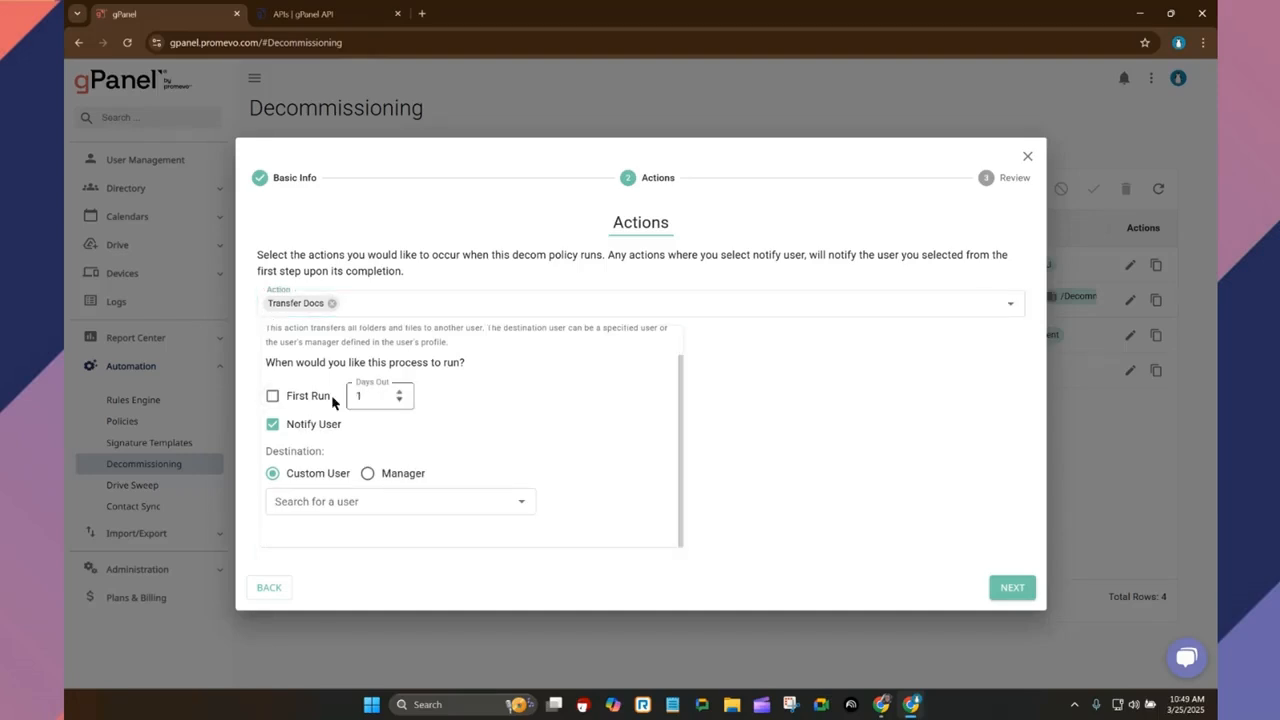
click(400, 392)
click(400, 392)
- Choose a custom user as the document transfer destination, and switch the destination to Manager instead
click(314, 503)
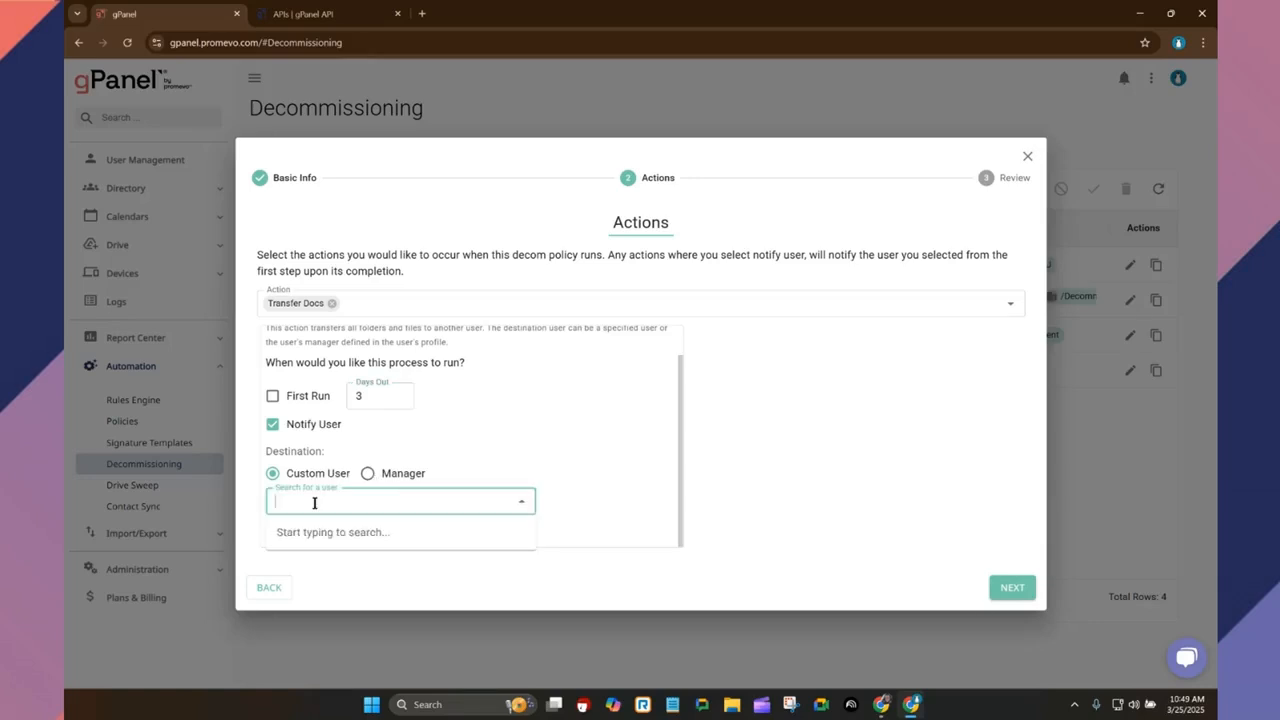
text(ma)
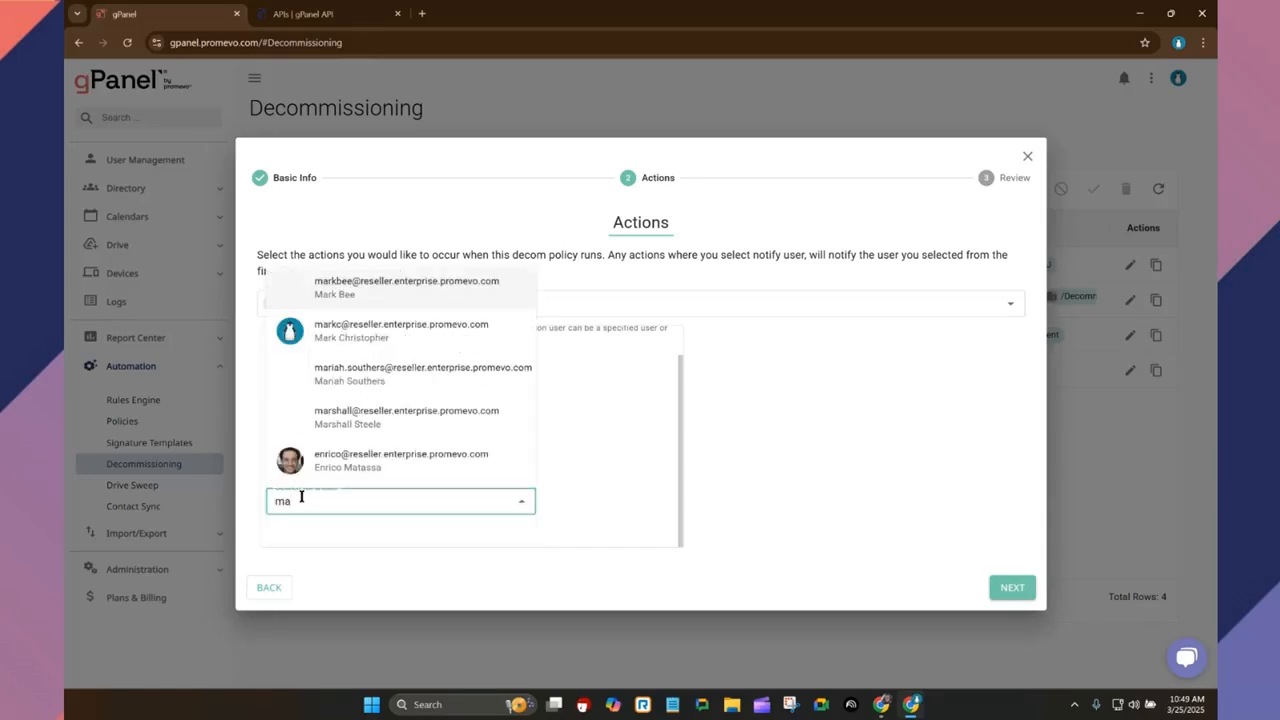
click(327, 466)
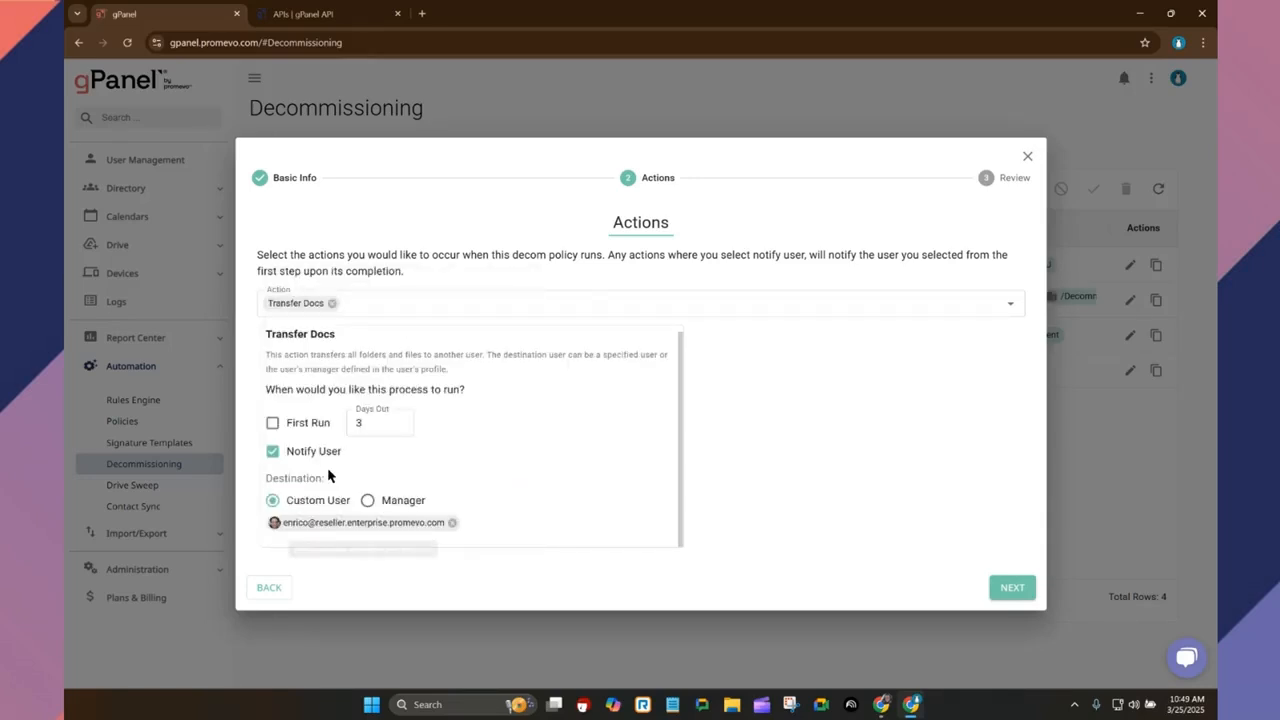
click(368, 500)
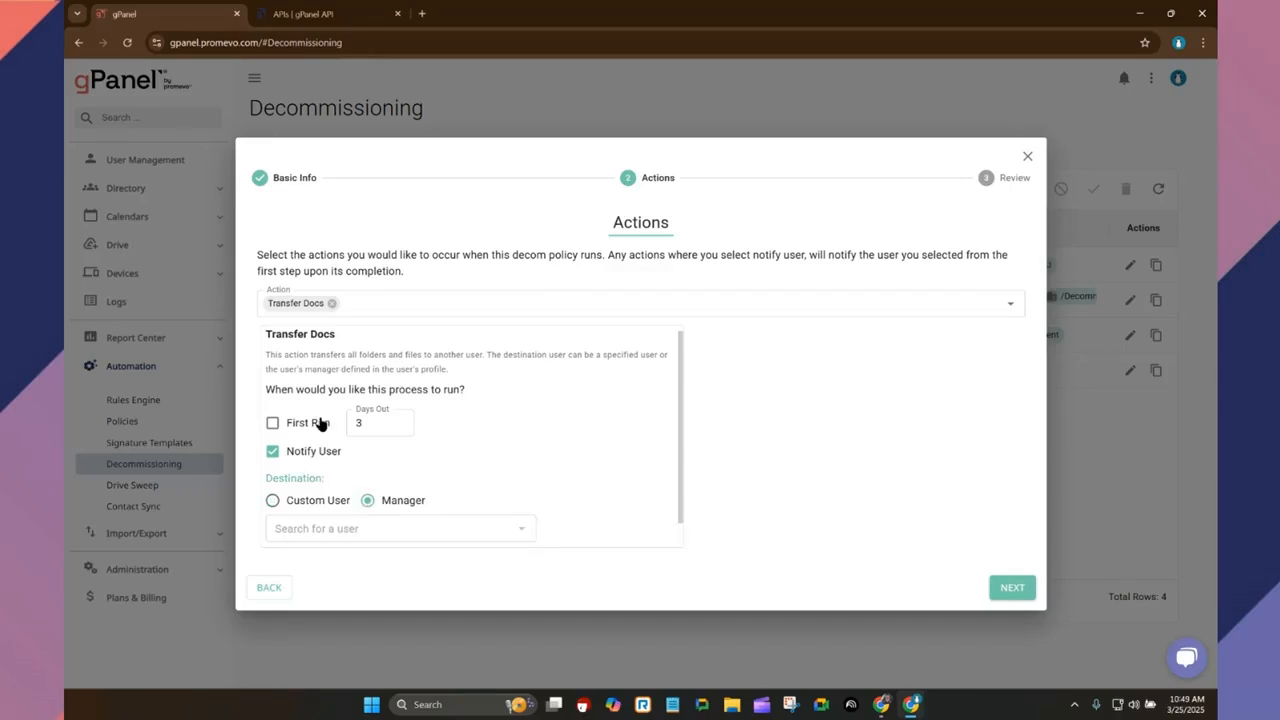
- Review the other calendar, document and Gmail actions available for the policy, and close the policy setup without saving
click(373, 305)
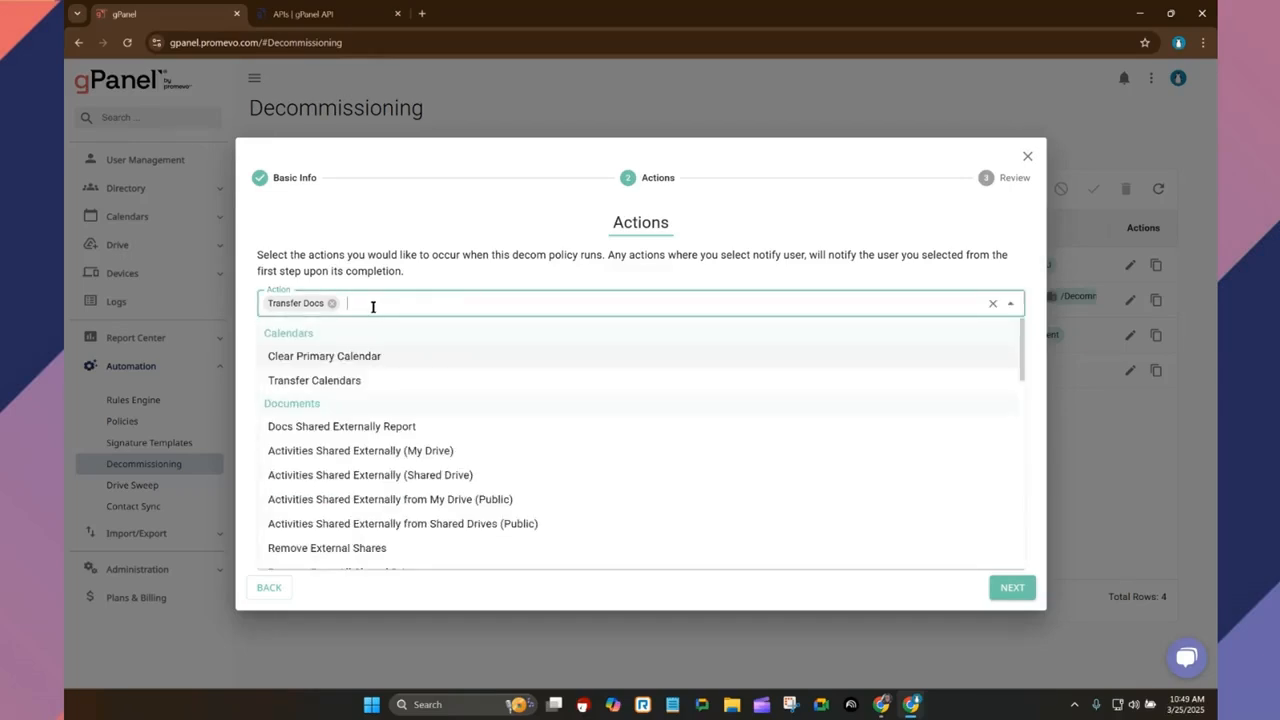
scroll(375, 430, down, 1)
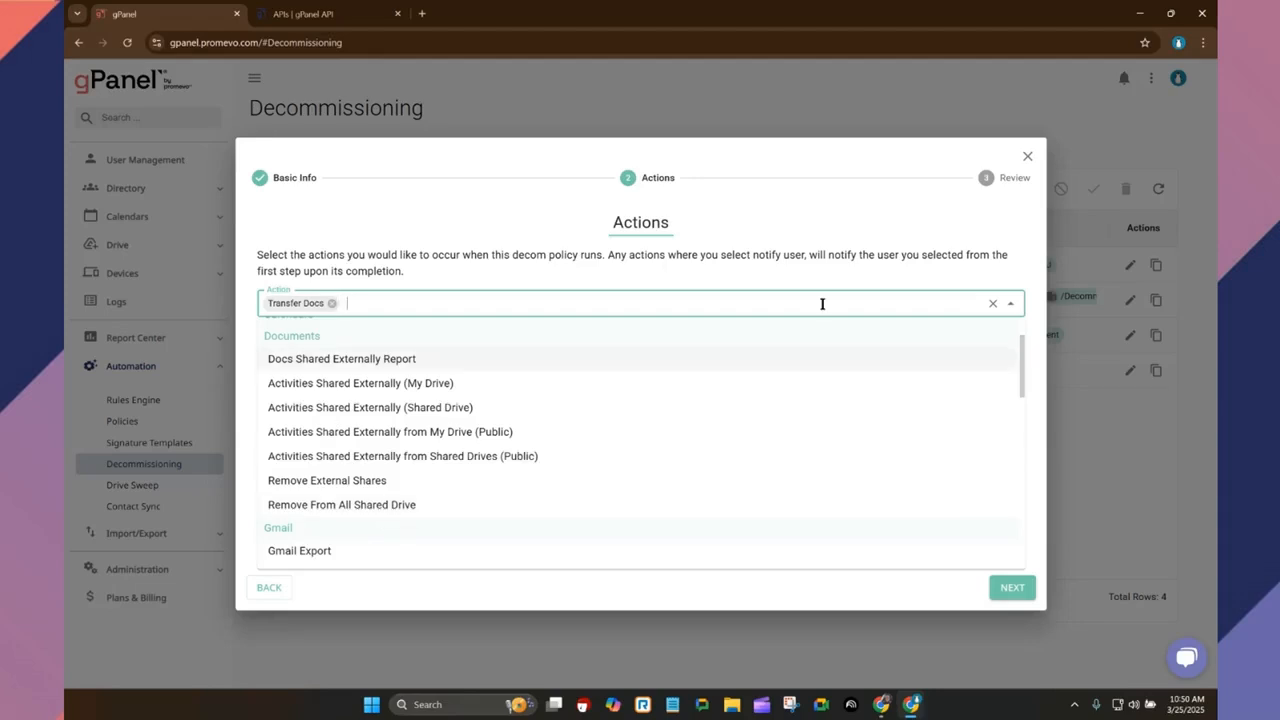
click(1028, 157)
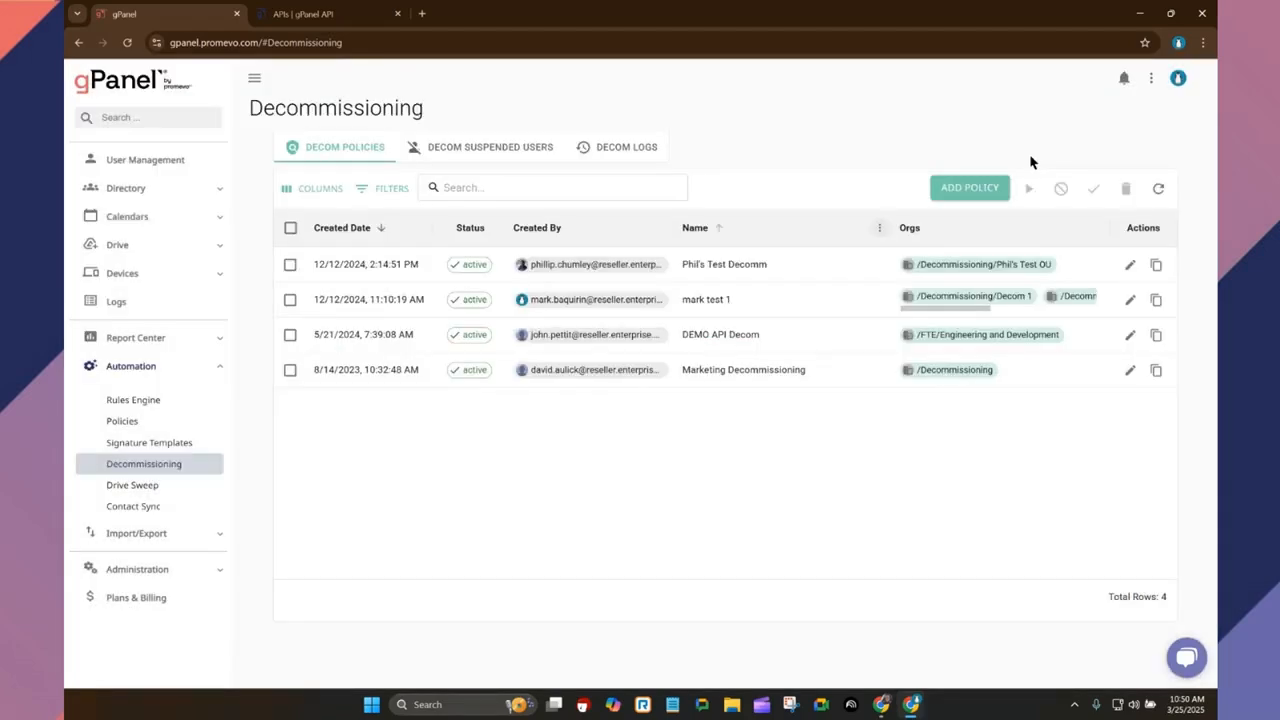